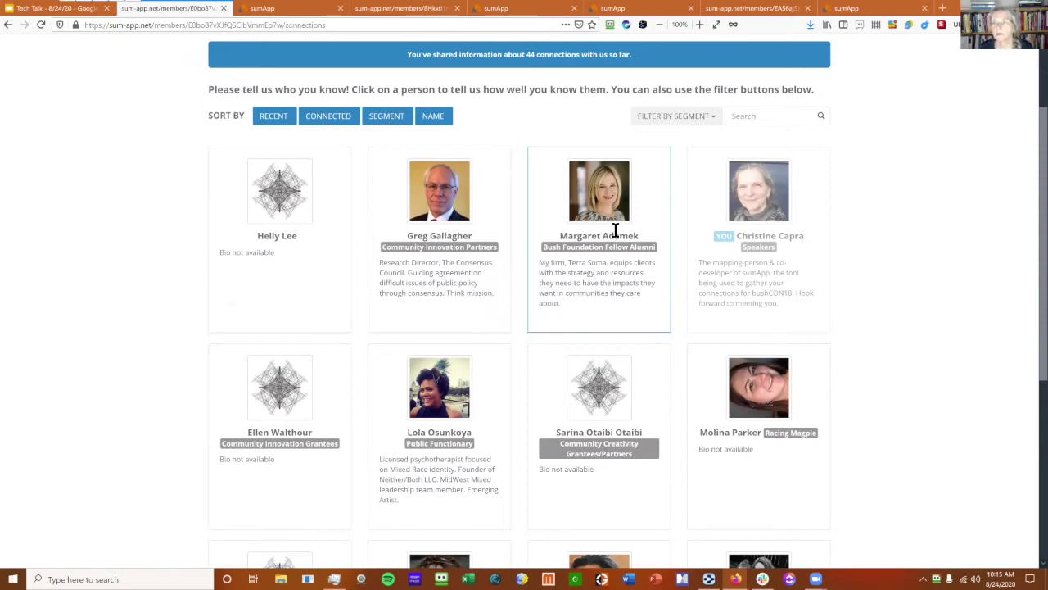
Step: View the connection form of the Bush Foundation Fellow Alumni member, close it unsaved, and look over the member cards
left_click(587, 205)
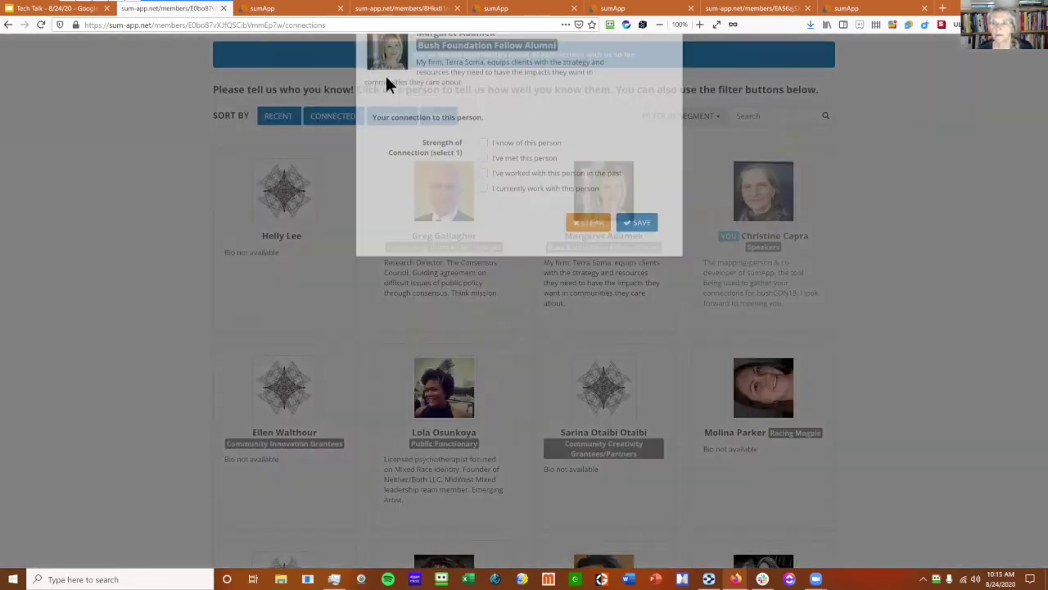
left_click(668, 66)
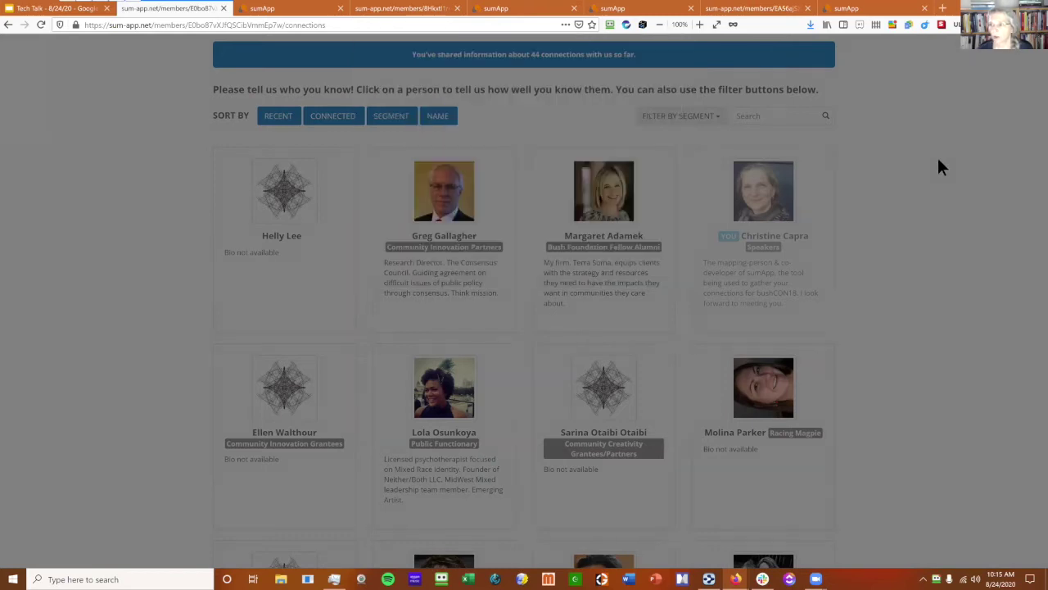
scroll(946, 188, "down", 3)
scroll(950, 209, "down", 6)
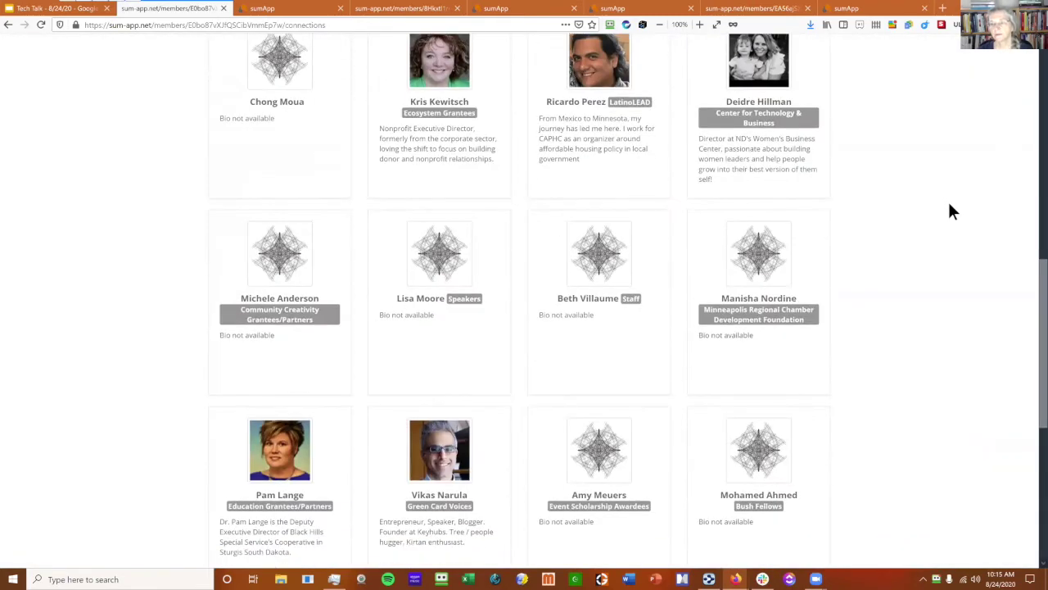
scroll(950, 213, "down", 3)
scroll(950, 213, "up", 6)
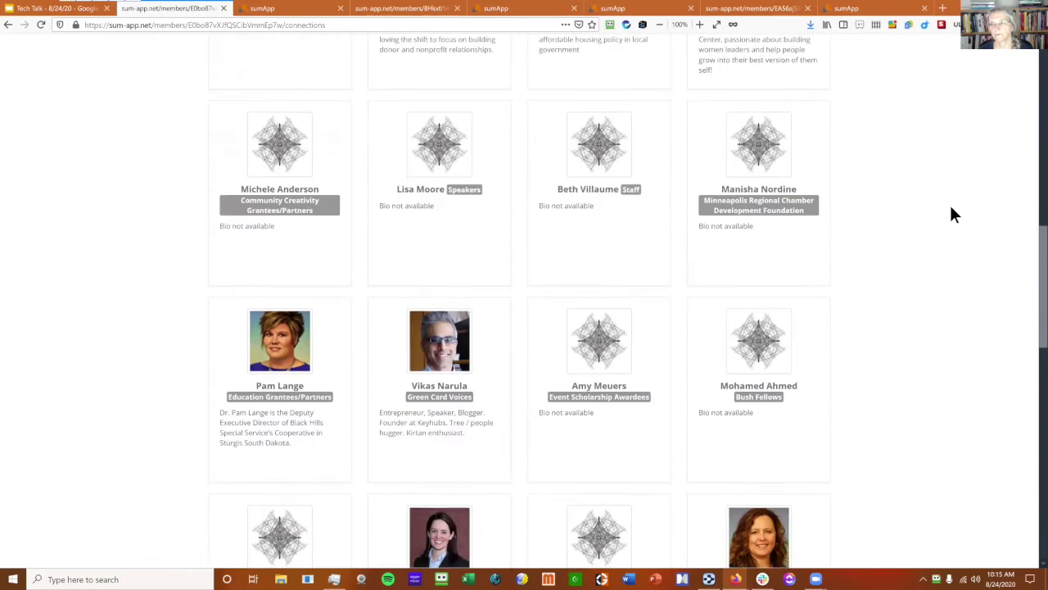
scroll(495, 375, "up", 6)
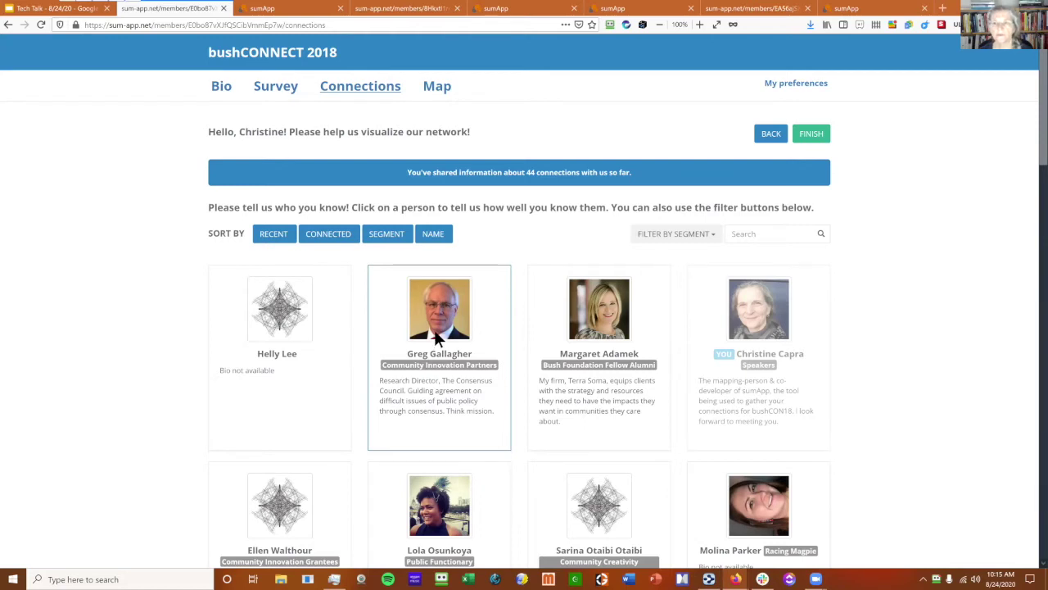
Step: Examine the connection strength options for the Community Innovation Partners member and close the form without saving
left_click(434, 329)
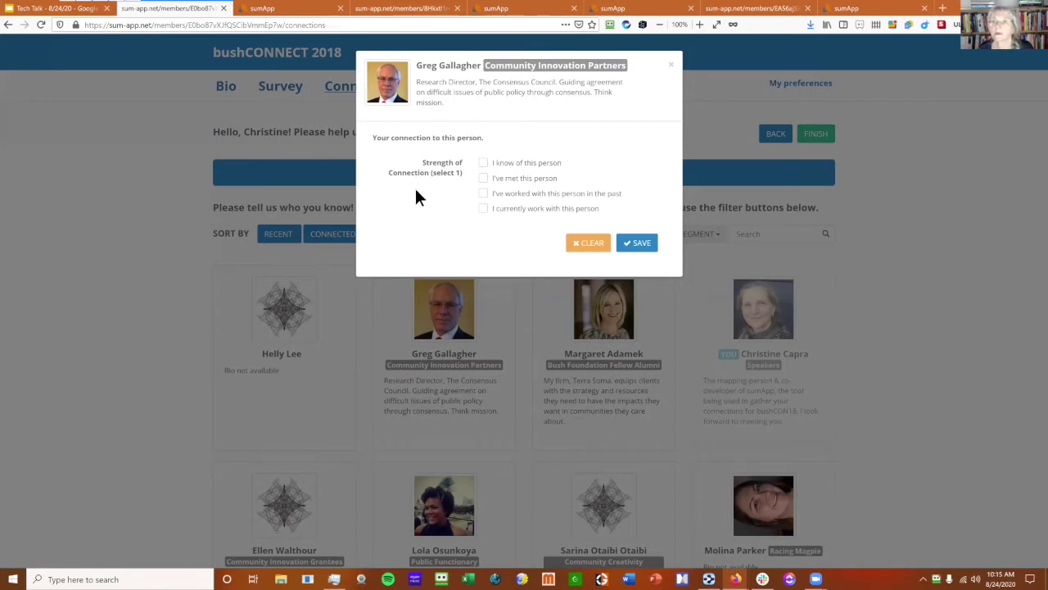
double_click(492, 163)
left_click(671, 65)
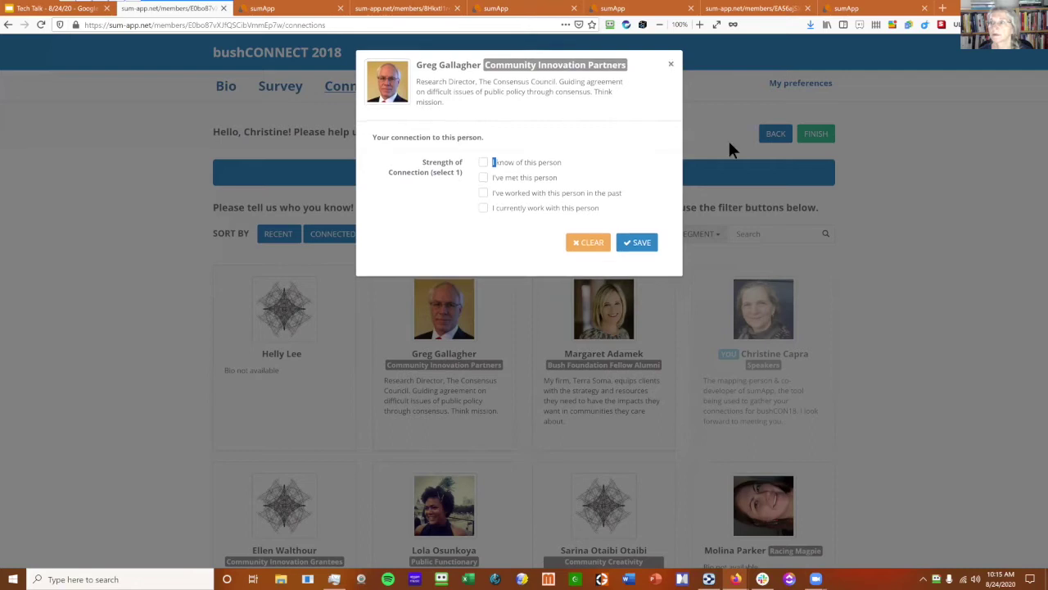
Step: Browse the full list of member cards on the Connections page, checking segments, bios and connection marks
scroll(894, 351, "down", 4)
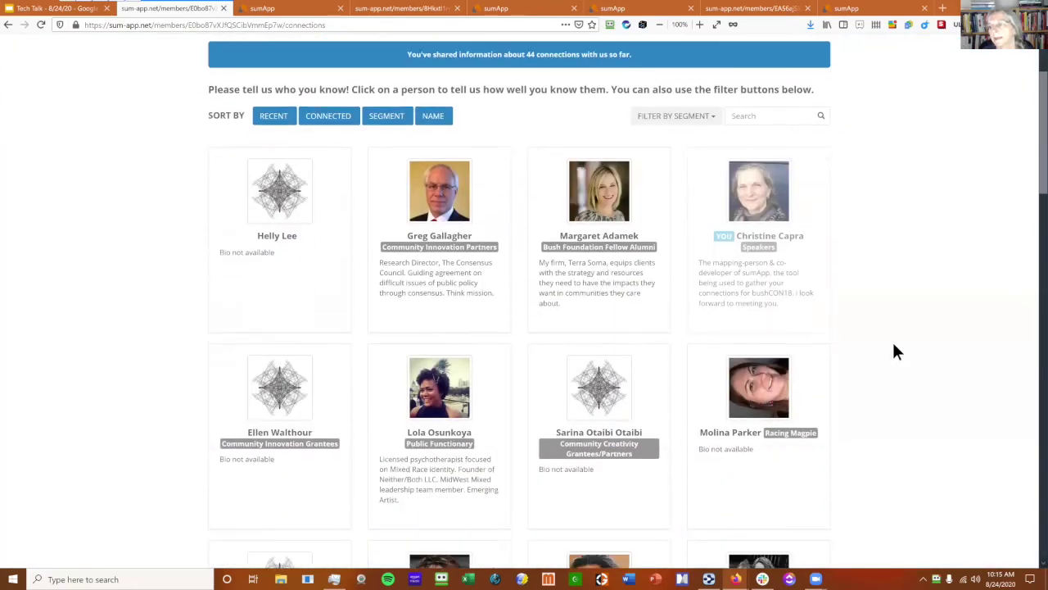
scroll(894, 351, "down", 3)
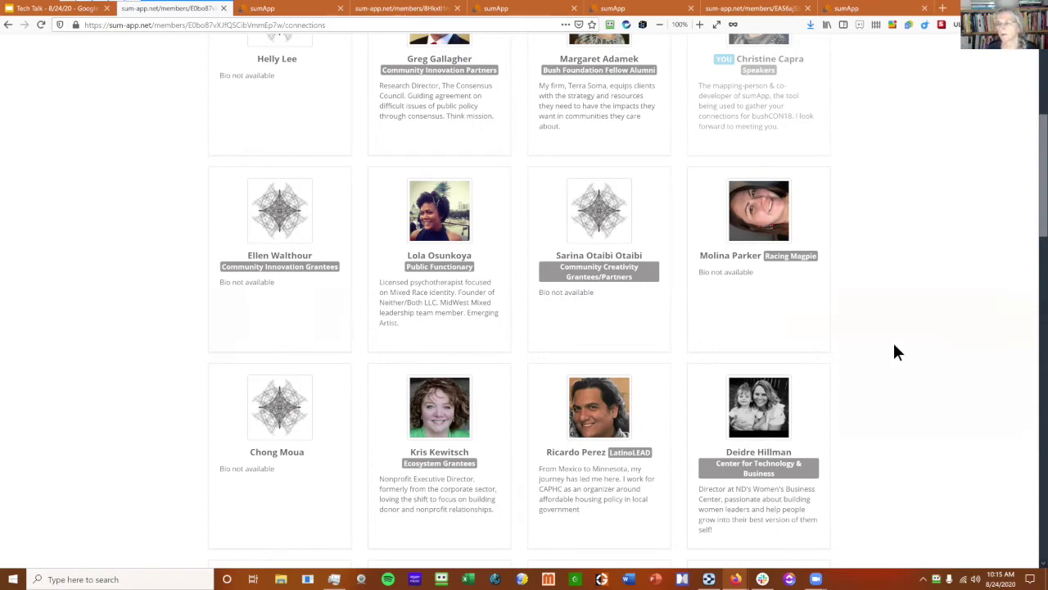
scroll(893, 341, "up", 4)
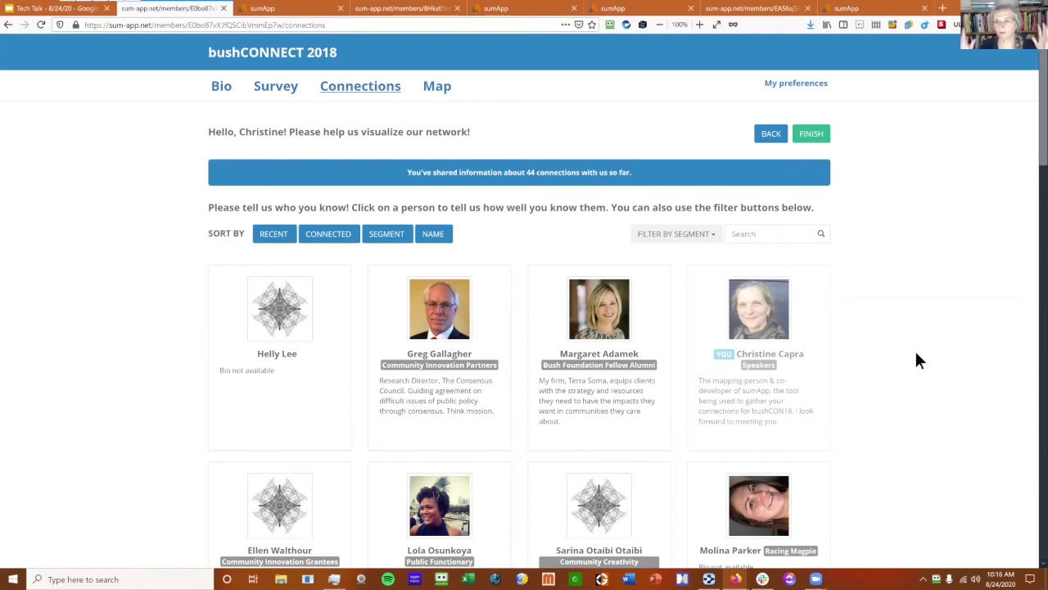
scroll(964, 291, "down", 3)
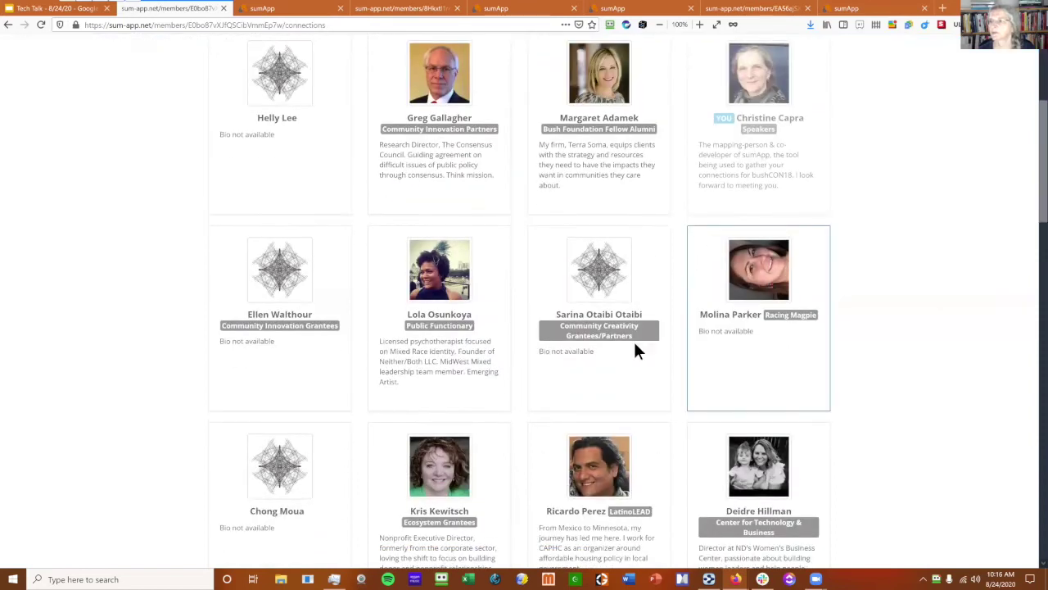
scroll(901, 319, "down", 1)
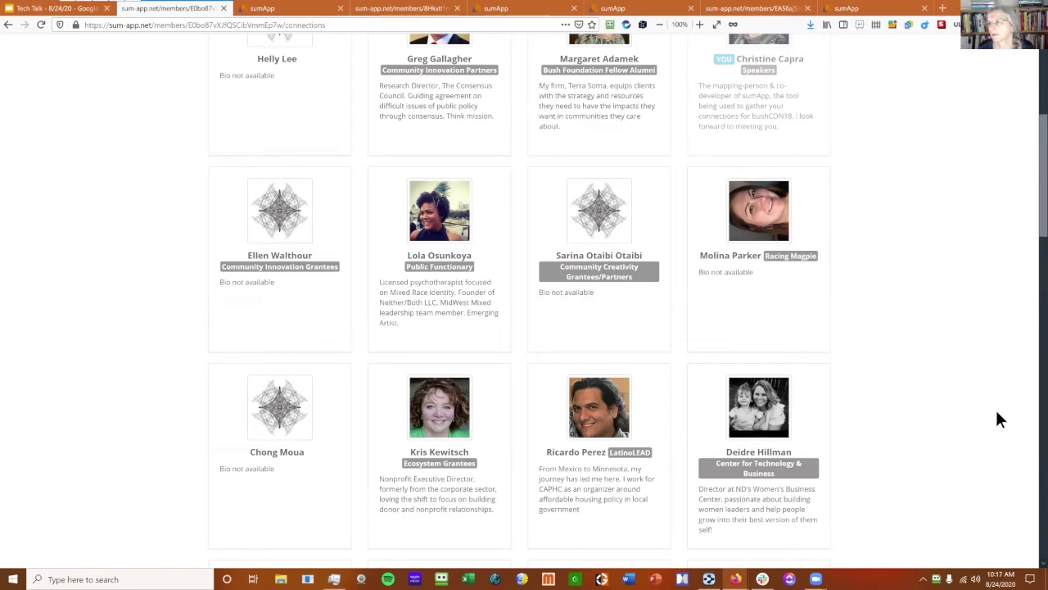
scroll(997, 418, "up", 4)
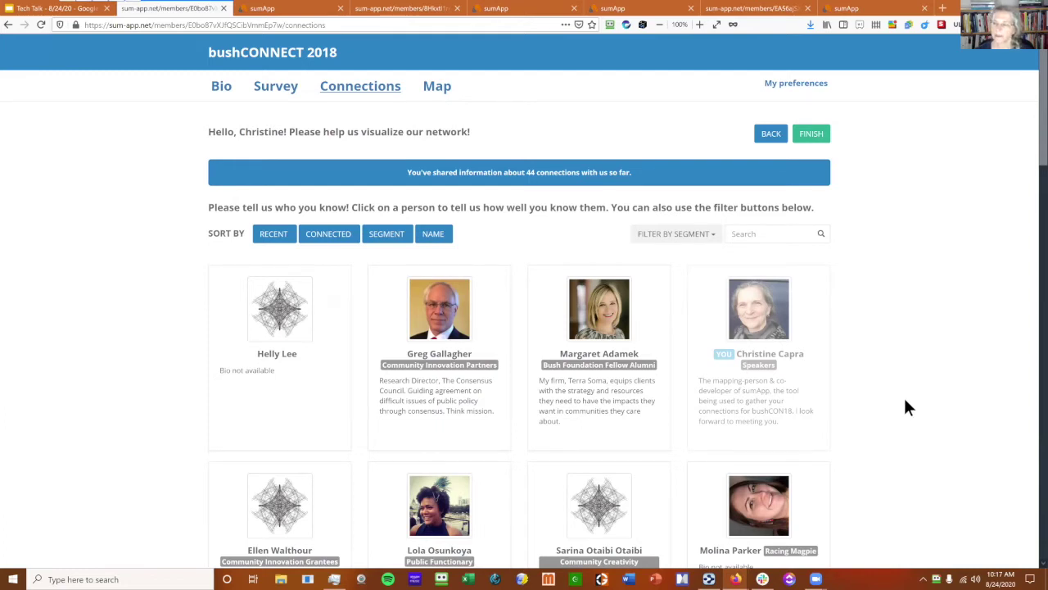
scroll(906, 401, "down", 6)
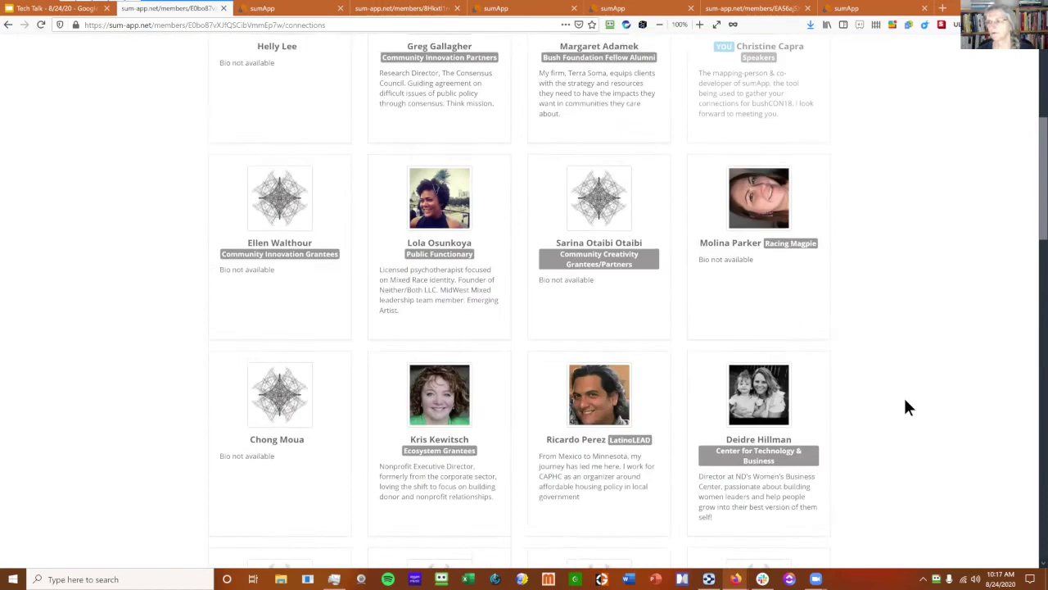
scroll(905, 406, "down", 10)
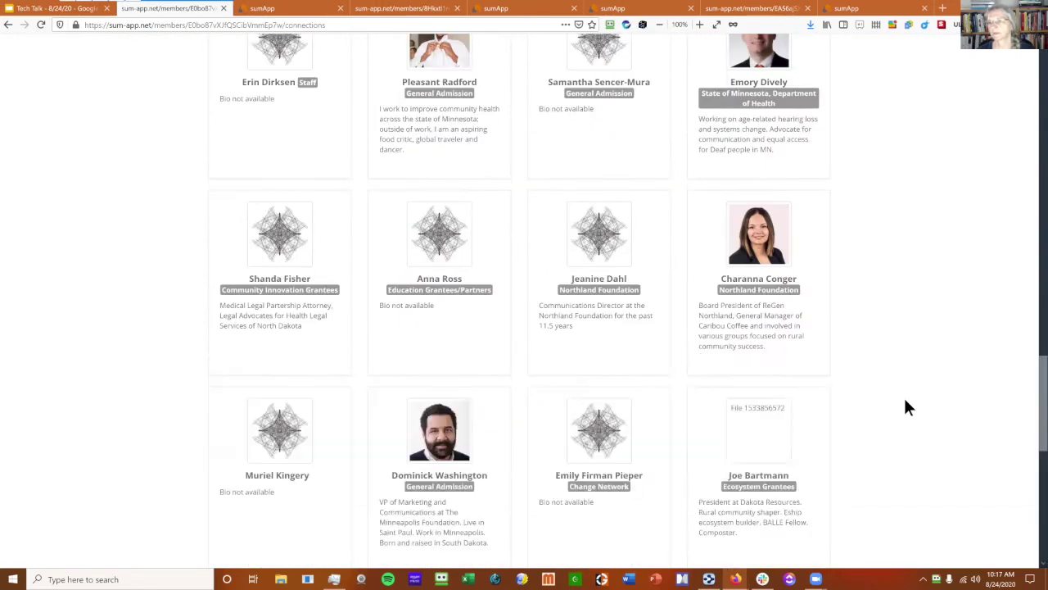
scroll(906, 407, "down", 14)
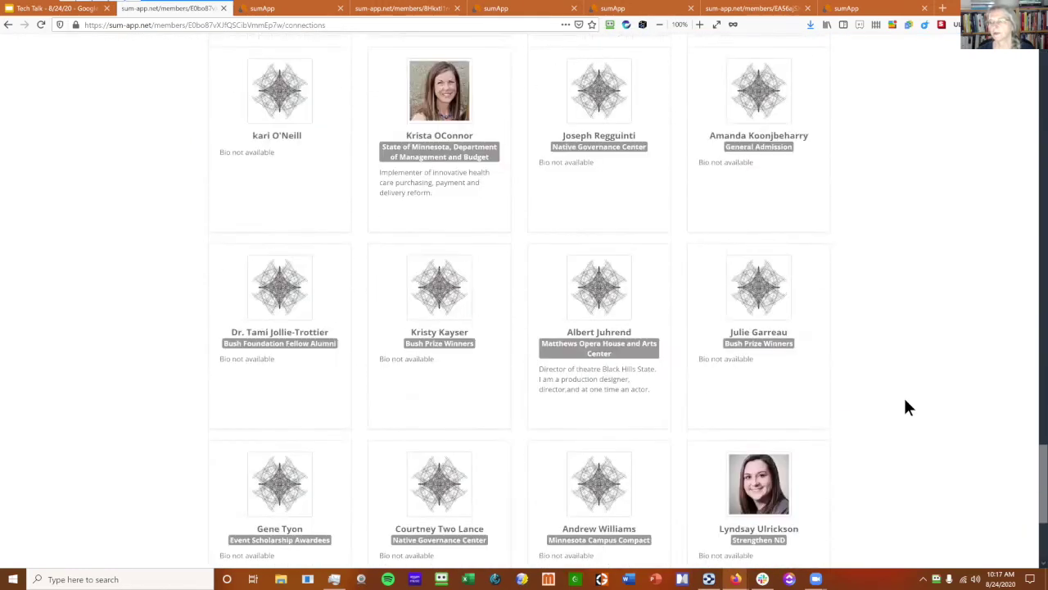
scroll(905, 406, "down", 11)
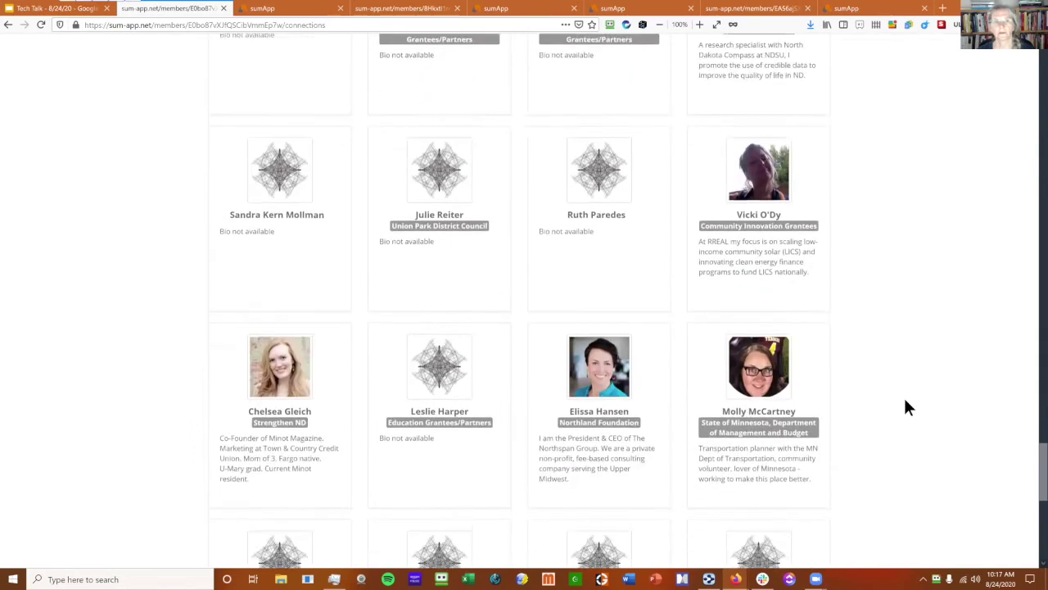
scroll(906, 406, "down", 10)
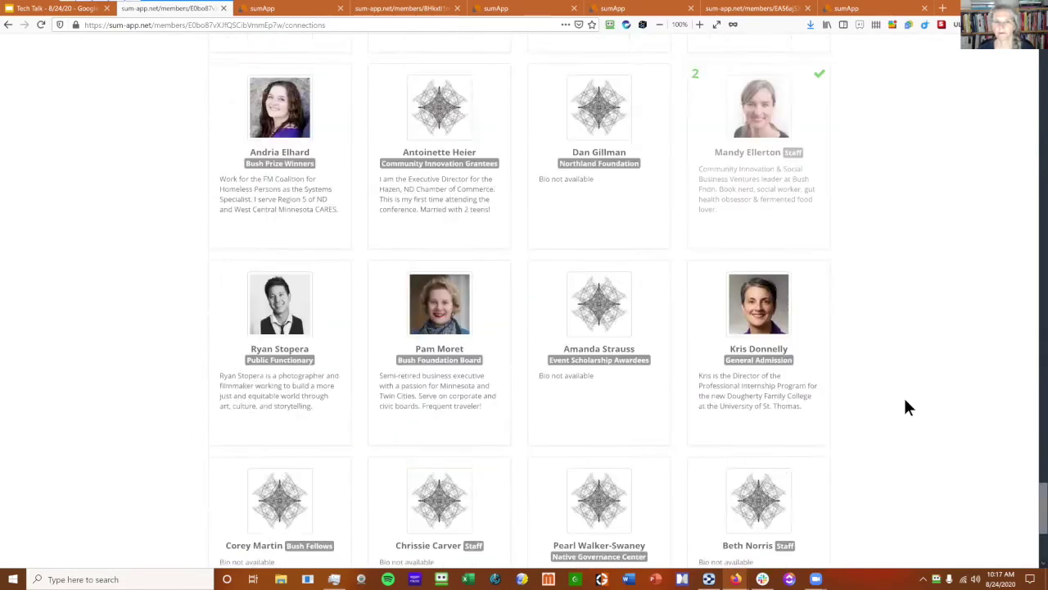
scroll(906, 406, "down", 10)
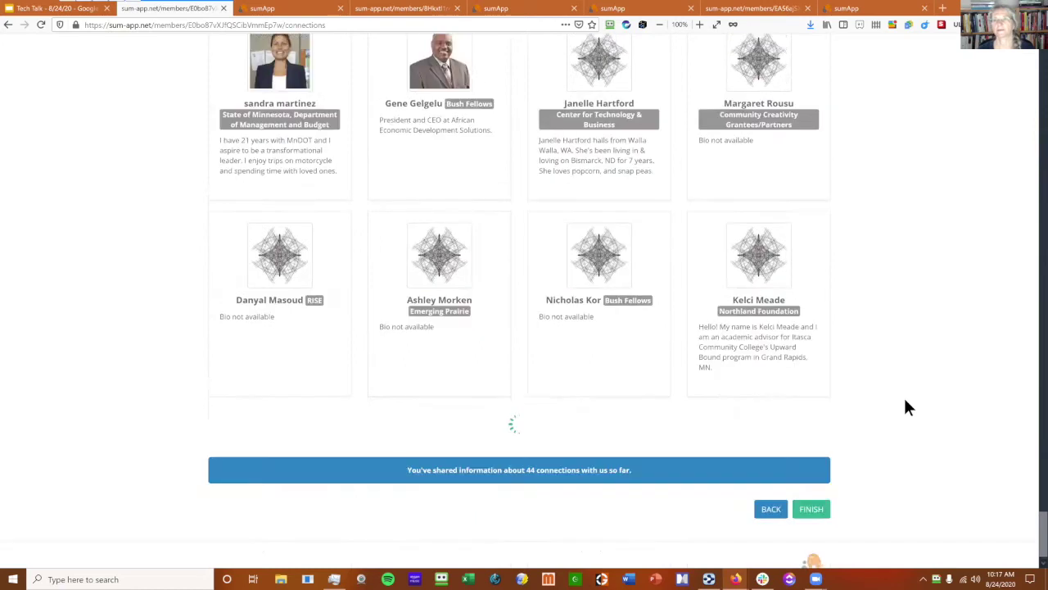
scroll(906, 406, "down", 9)
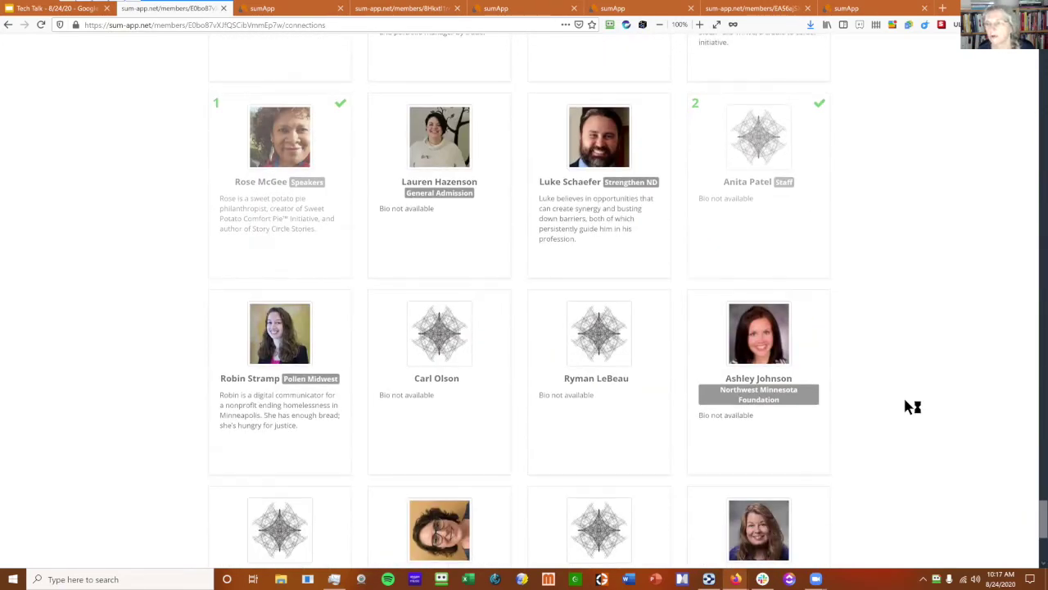
scroll(912, 407, "up", 15)
scroll(911, 407, "up", 10)
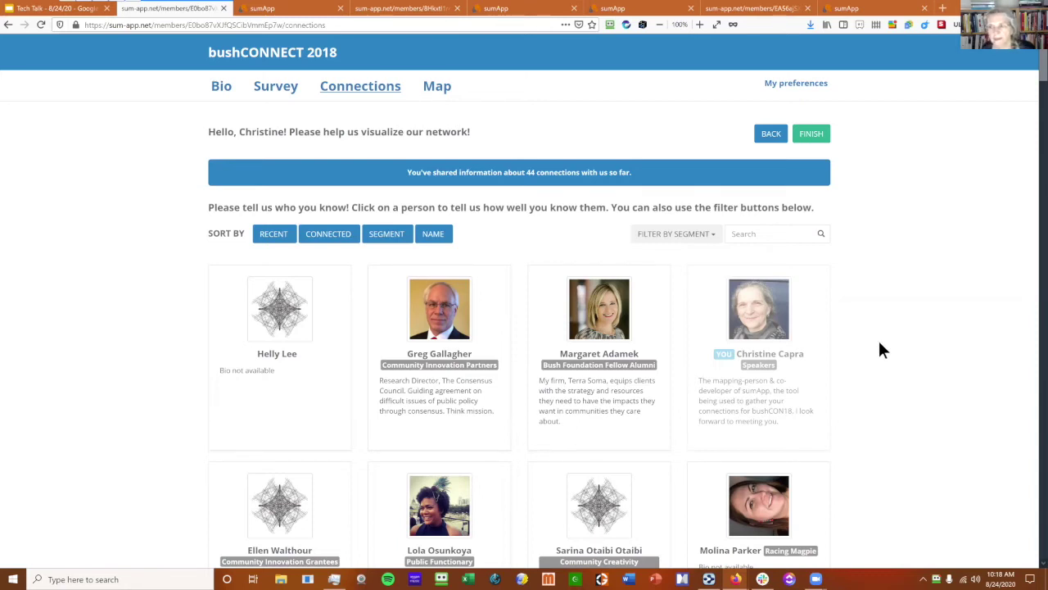
Step: Filter the member cards by the Minnesota Campus Compact segment and look over the filtered cards
left_click(709, 238)
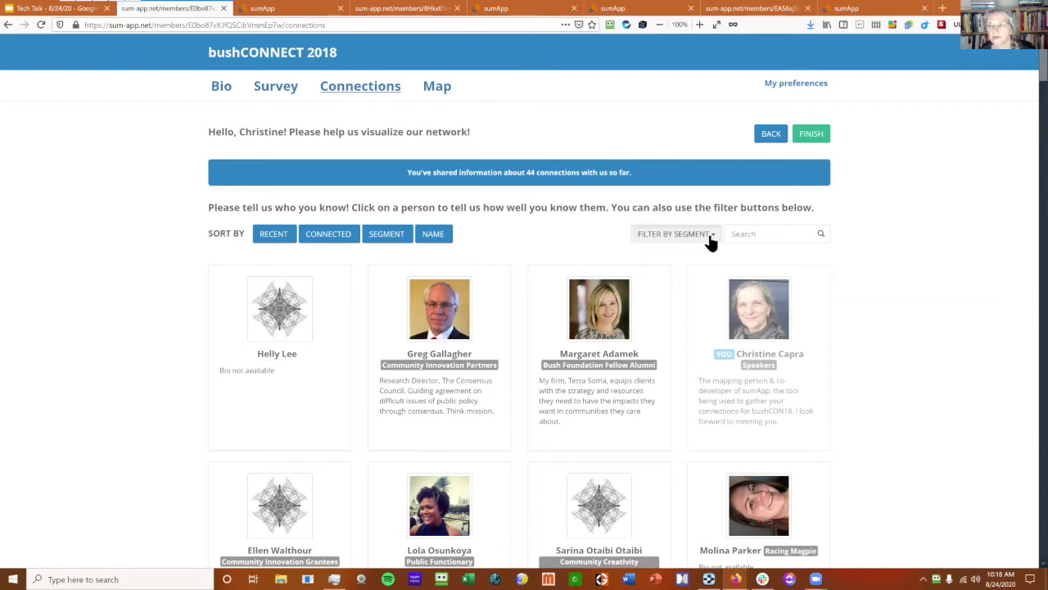
left_click_drag(769, 286, 771, 315)
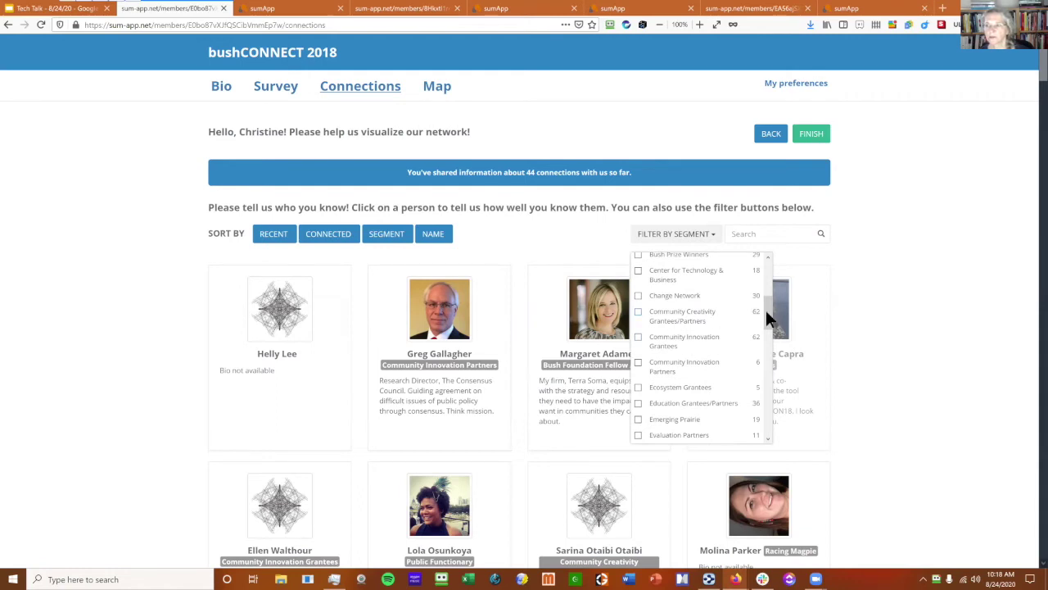
scroll(767, 312, "down", 1)
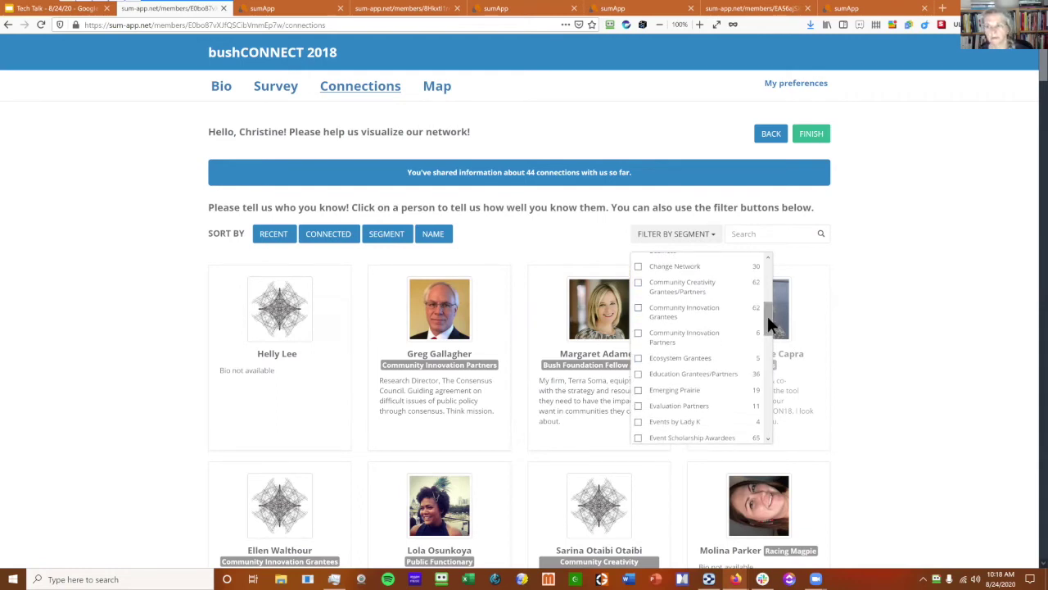
scroll(768, 317, "down", 2)
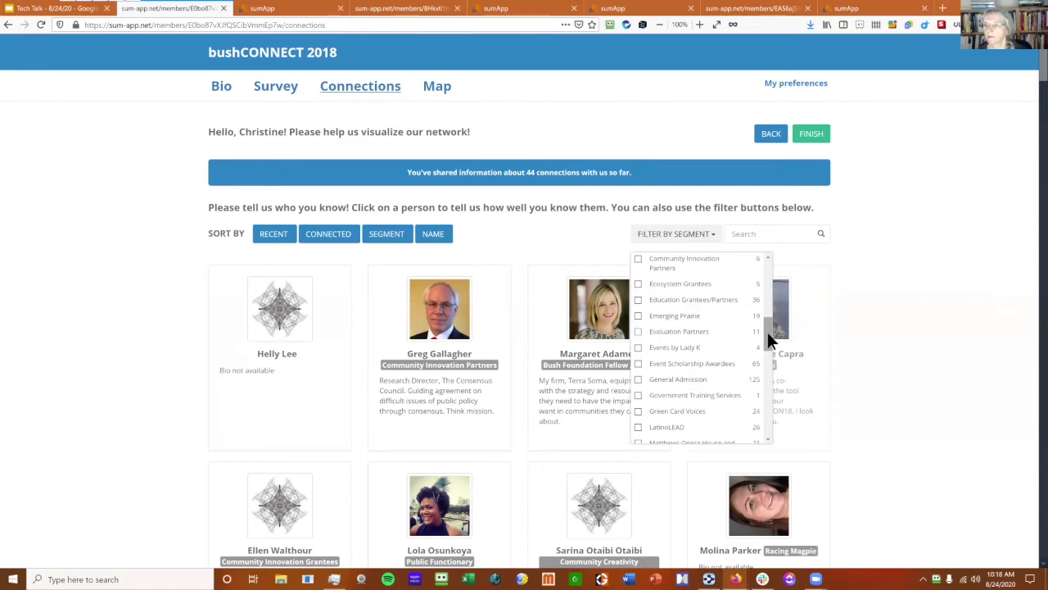
scroll(715, 354, "down", 1)
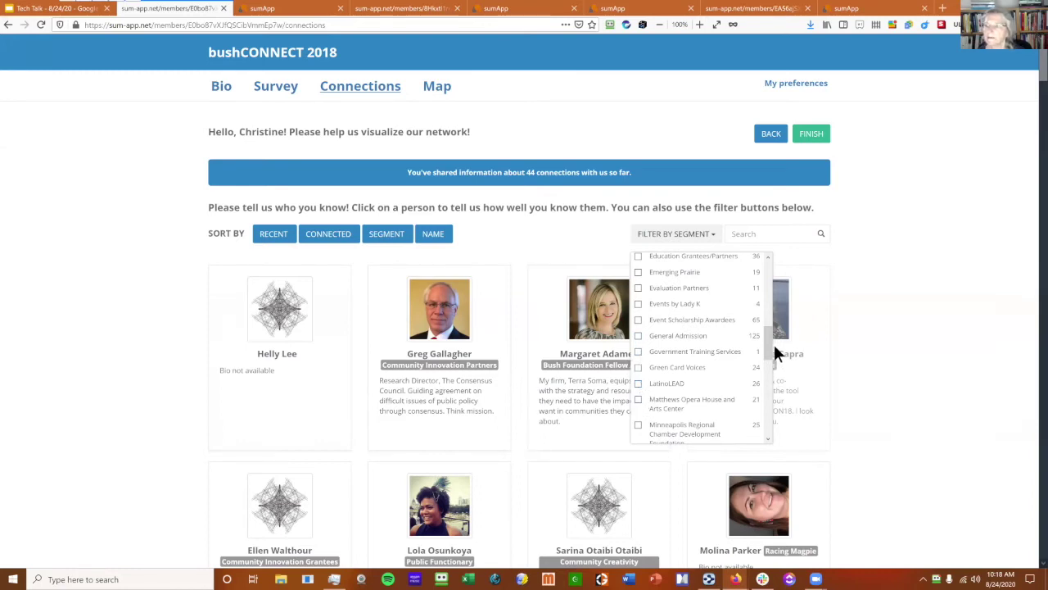
left_click_drag(771, 338, 767, 371)
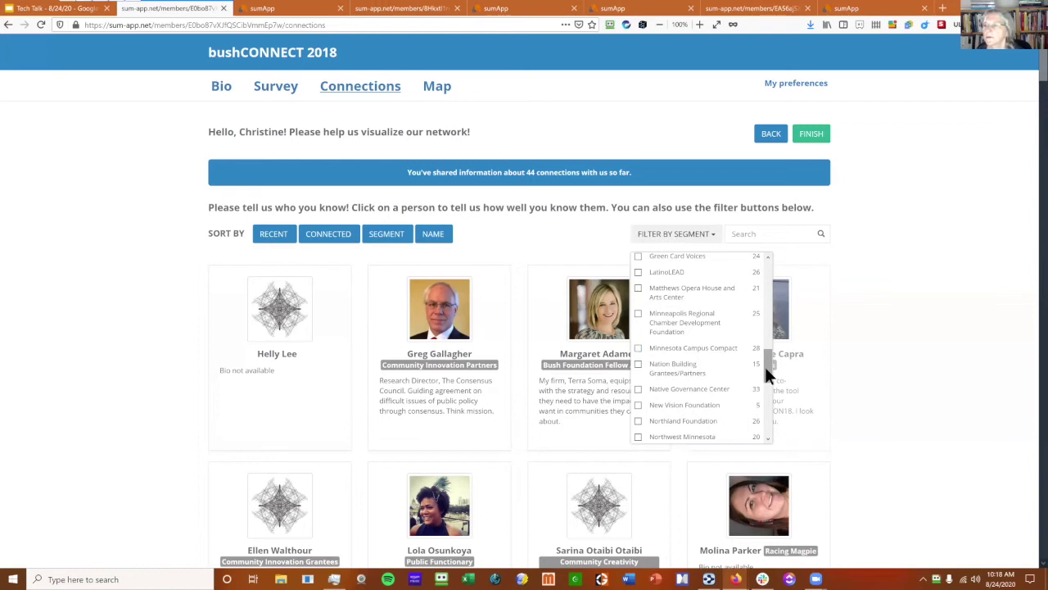
left_click(635, 348)
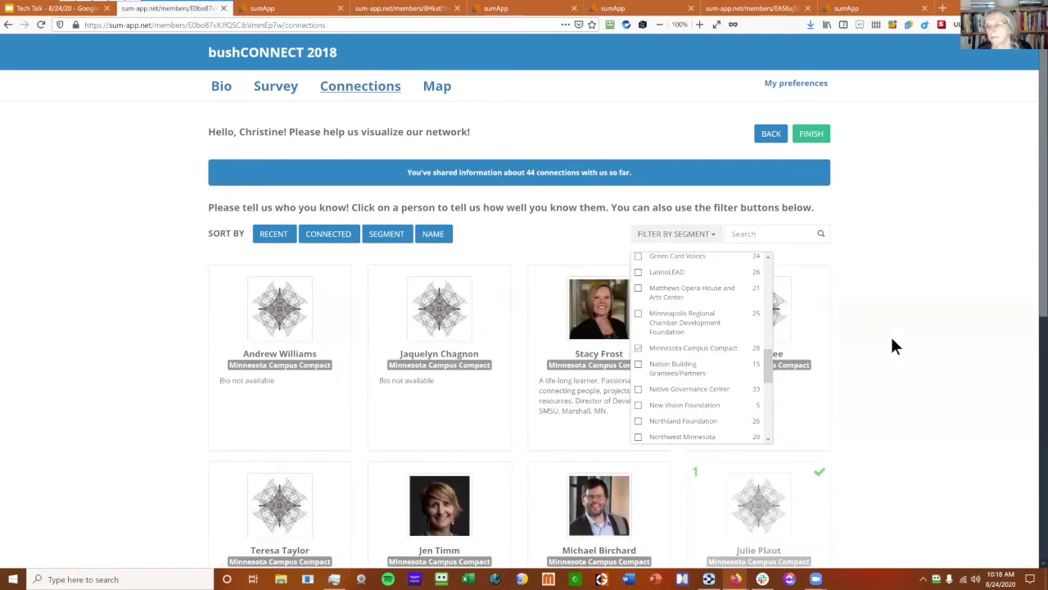
left_click(892, 346)
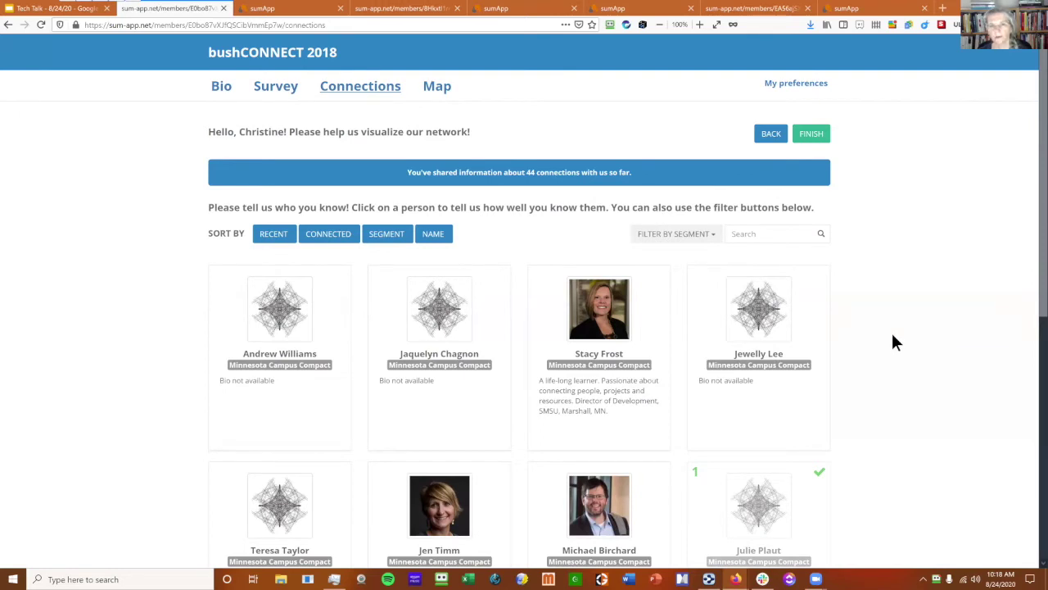
scroll(894, 342, "down", 3)
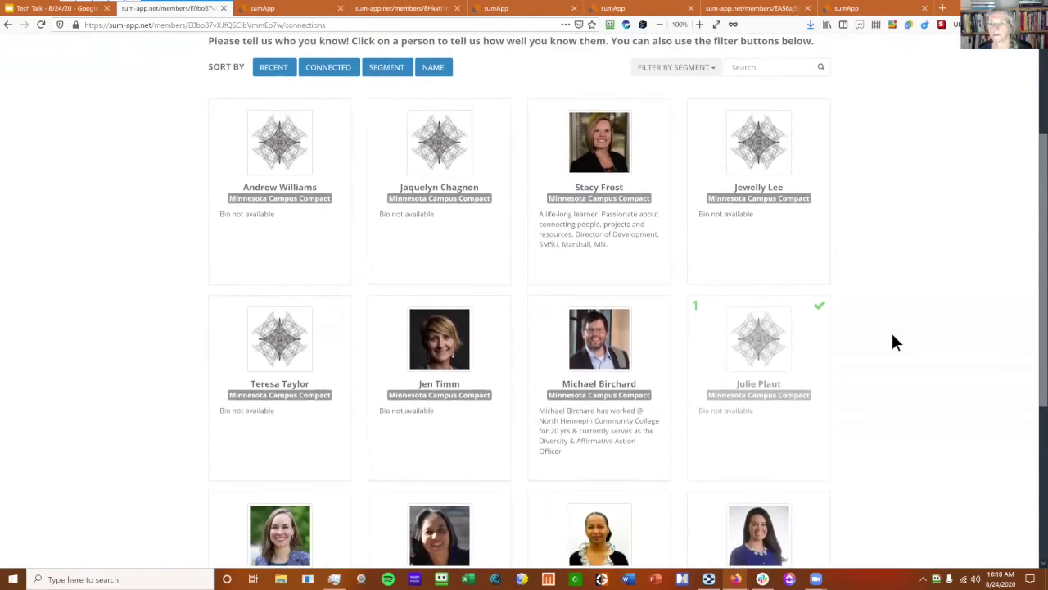
scroll(709, 251, "up", 3)
Step: Replace the Minnesota Campus Compact segment filter with LatinoLEAD and look over the filtered member cards
left_click(706, 237)
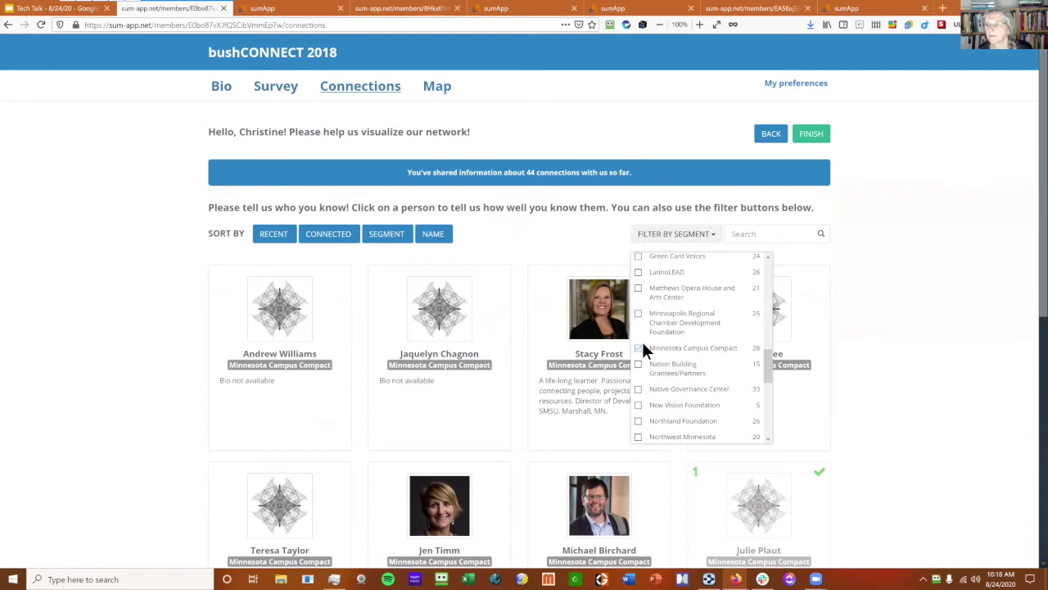
left_click(638, 348)
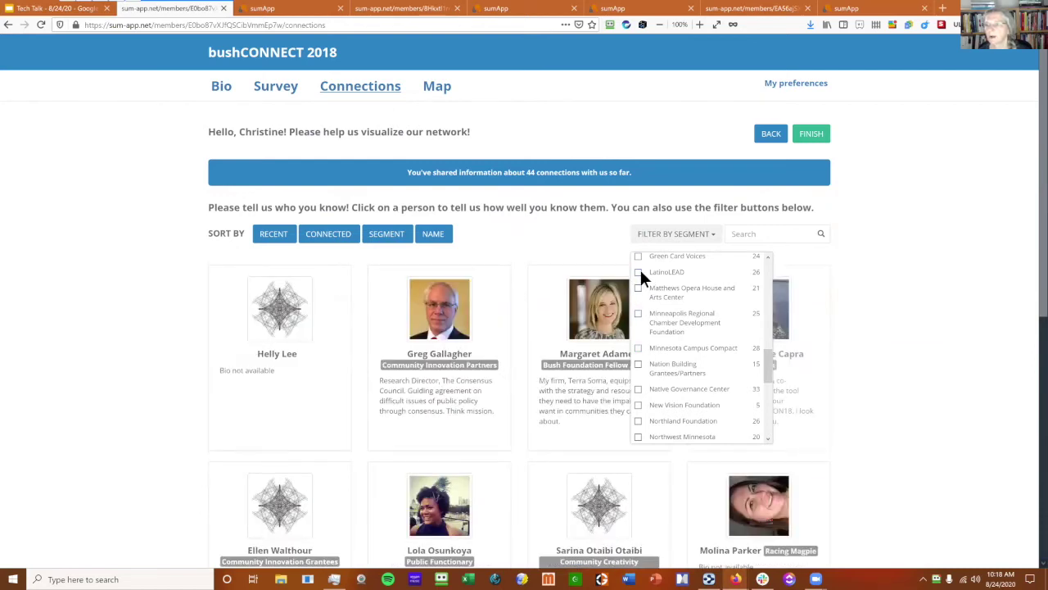
left_click(640, 272)
left_click(938, 329)
scroll(938, 331, "down", 1)
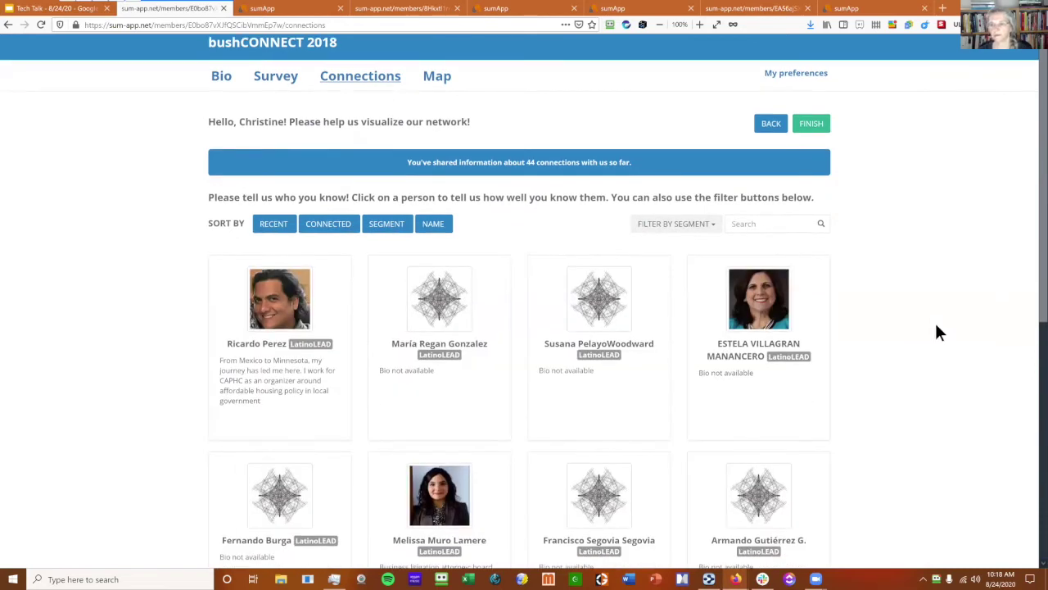
scroll(940, 333, "down", 5)
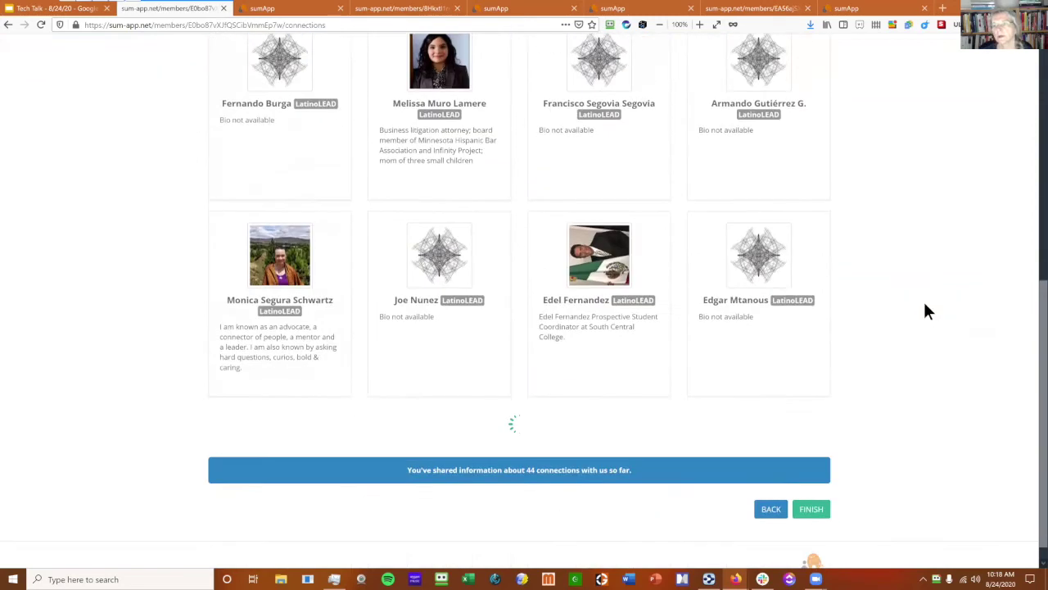
Step: Replace the LatinoLEAD segment filter with Green Card Voices on the bushCONNECT 2018 Connections page
scroll(824, 237, "up", 5)
left_click(676, 238)
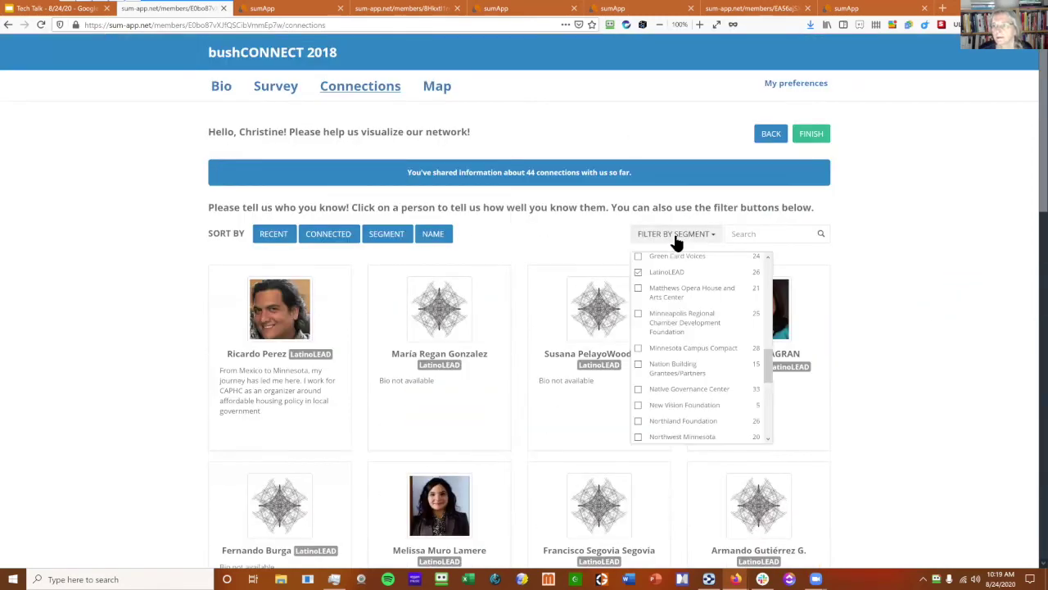
left_click(652, 269)
left_click(675, 255)
scroll(765, 363, "up", 1)
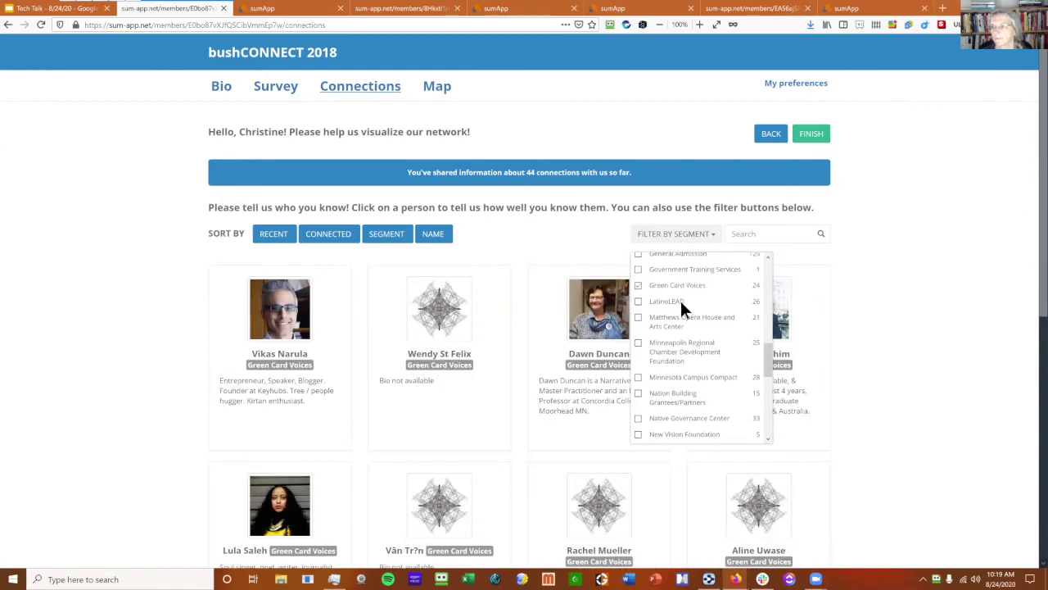
Step: Toggle the Green Card Voices filter off and on, add LatinoLEAD to it, and look over the combined member cards
left_click(638, 284)
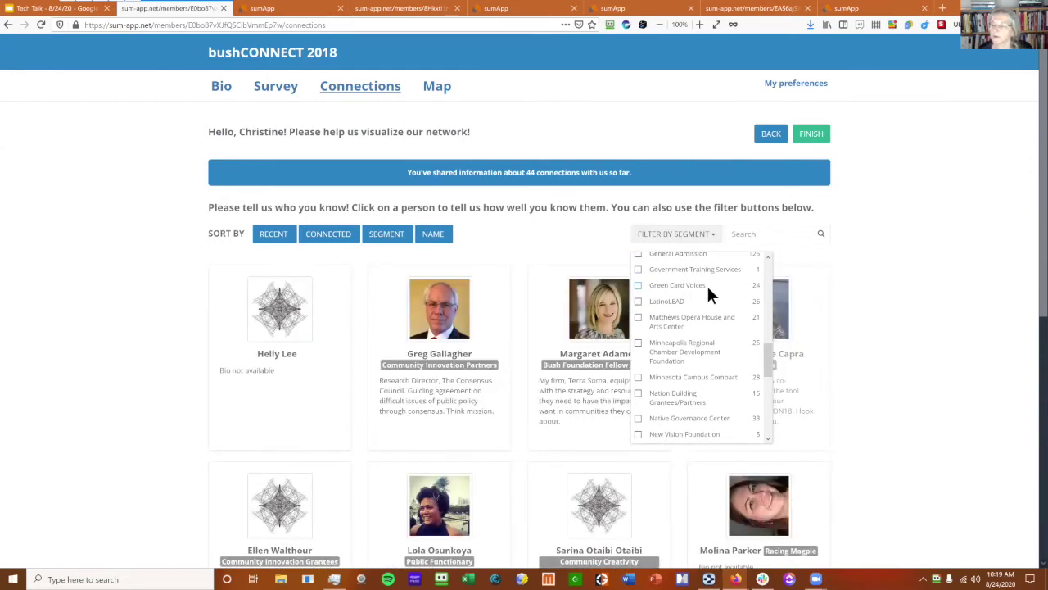
left_click(638, 286)
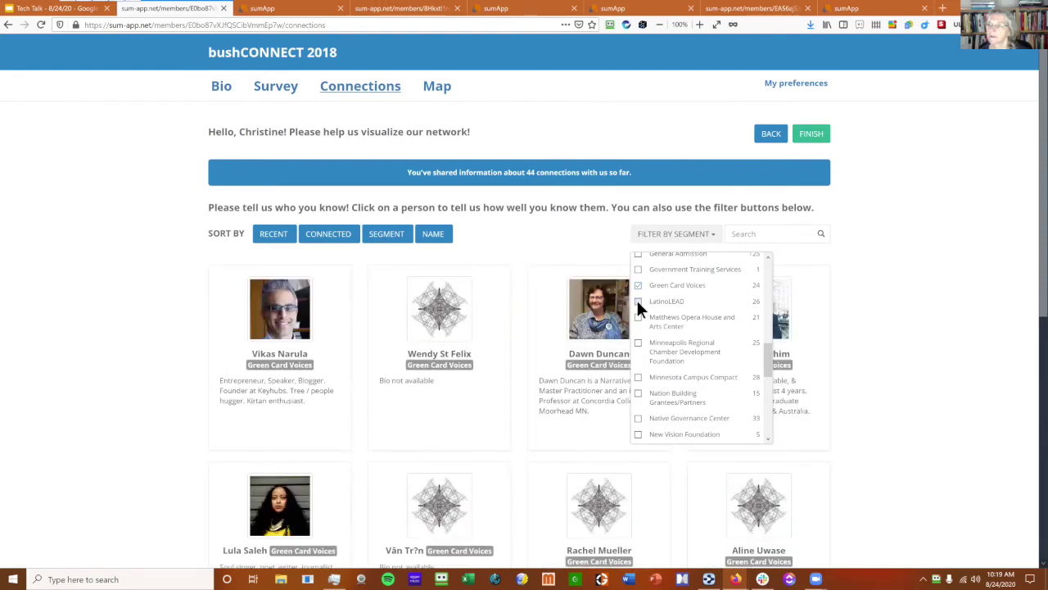
left_click(638, 300)
left_click(939, 344)
scroll(939, 344, "down", 3)
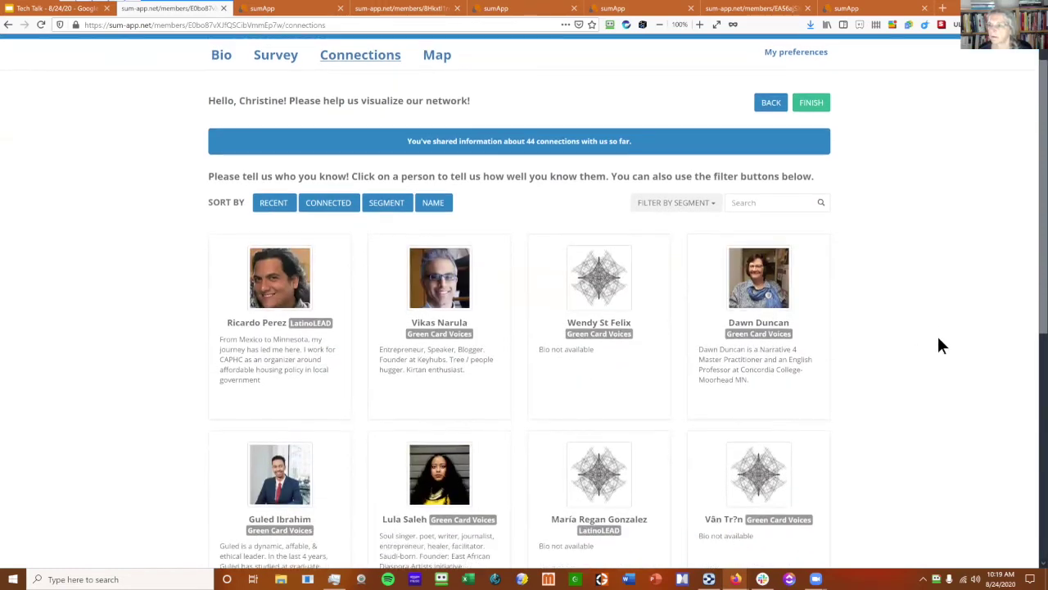
scroll(940, 345, "down", 3)
scroll(939, 345, "up", 4)
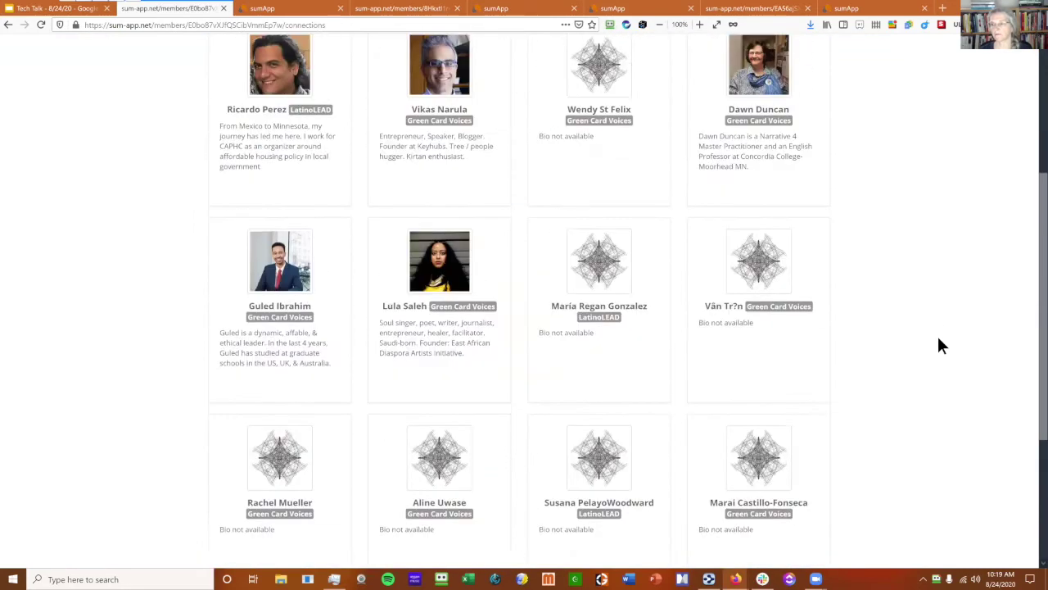
scroll(939, 341, "down", 7)
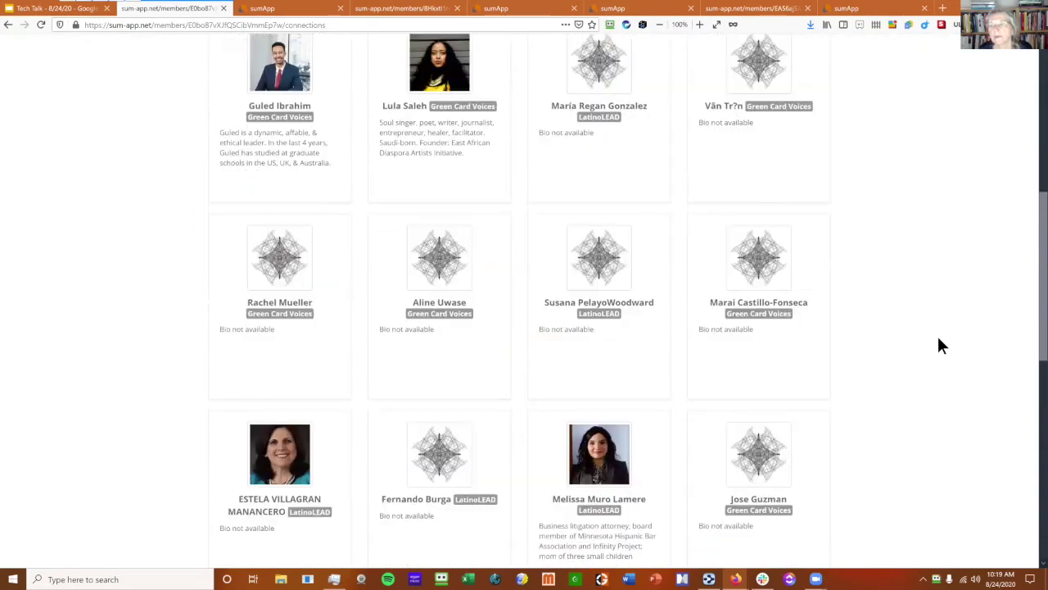
scroll(940, 344, "up", 8)
Step: Clear the Green Card Voices and LatinoLEAD segment filters and look over the unfiltered member cards
left_click(709, 236)
left_click(638, 285)
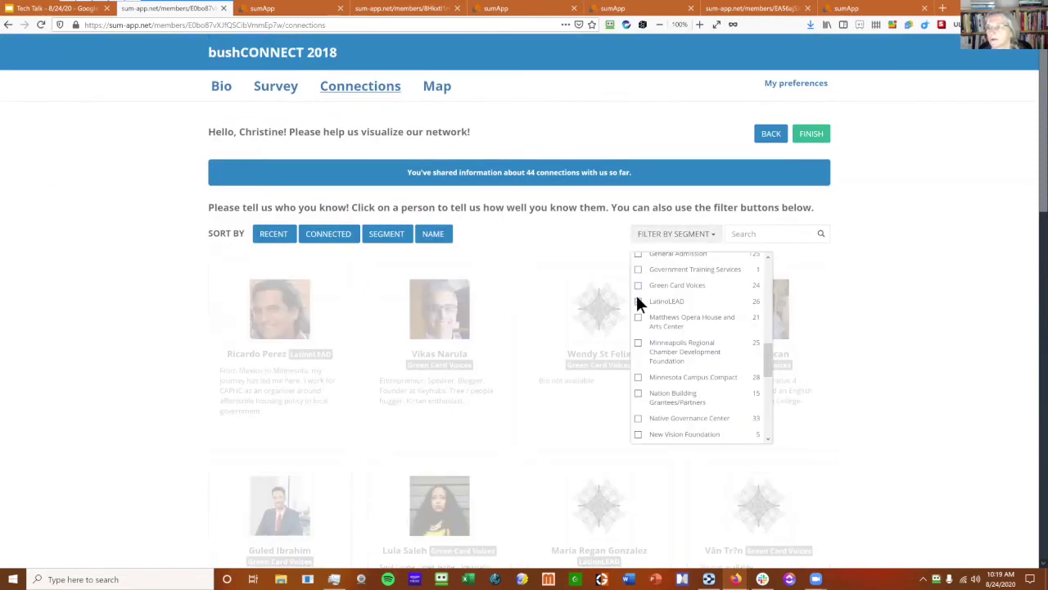
left_click(638, 301)
left_click_drag(771, 361, 768, 401)
left_click(893, 399)
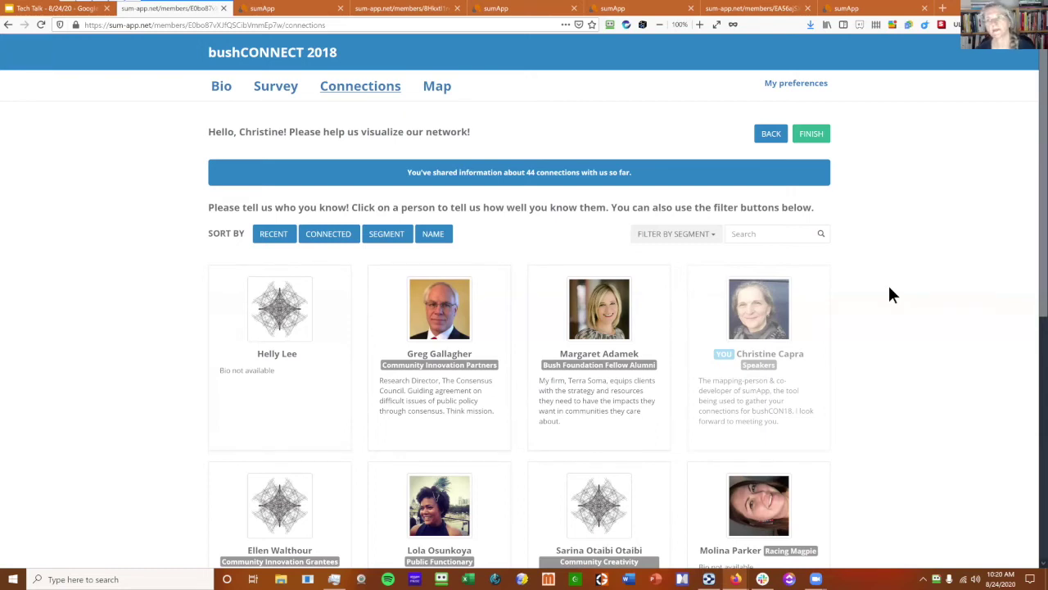
scroll(890, 352, "down", 5)
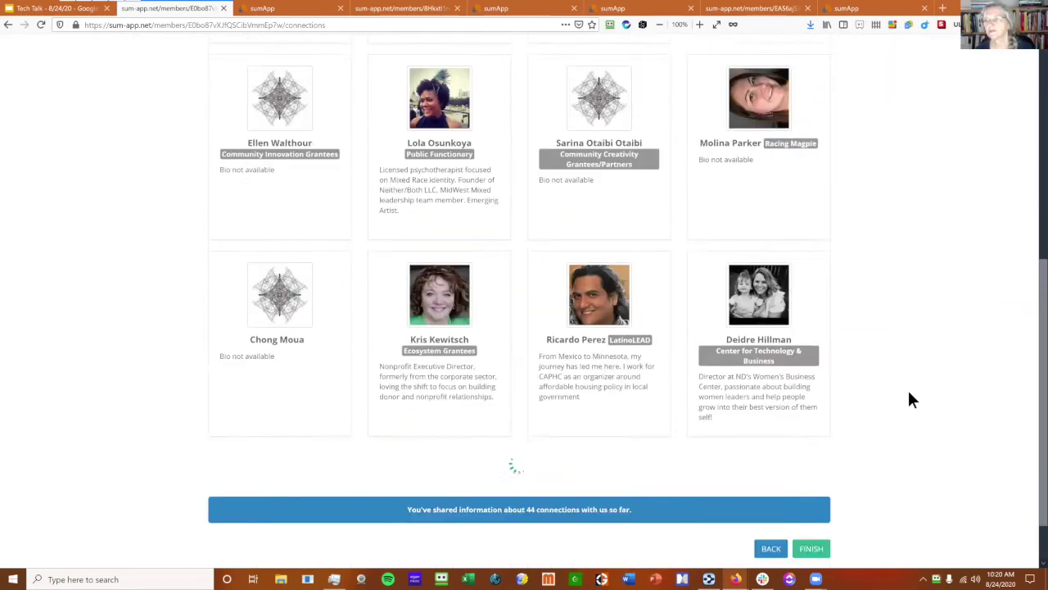
scroll(909, 394, "up", 5)
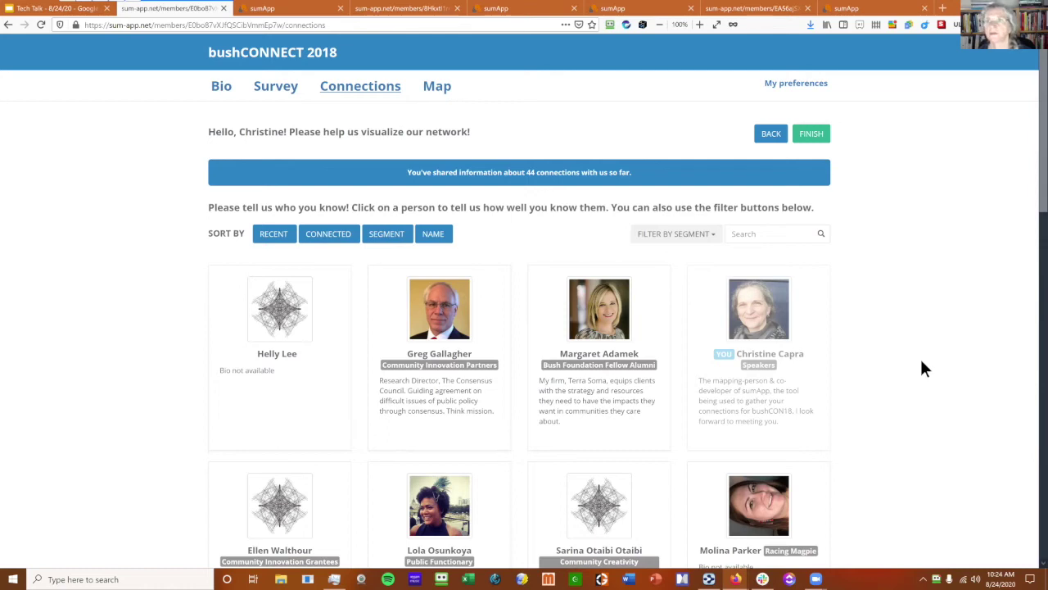
Step: Switch to the Social System Mapping Community of Practice connections page and test its unnamed segment filter, leaving it cleared
left_click(383, 10)
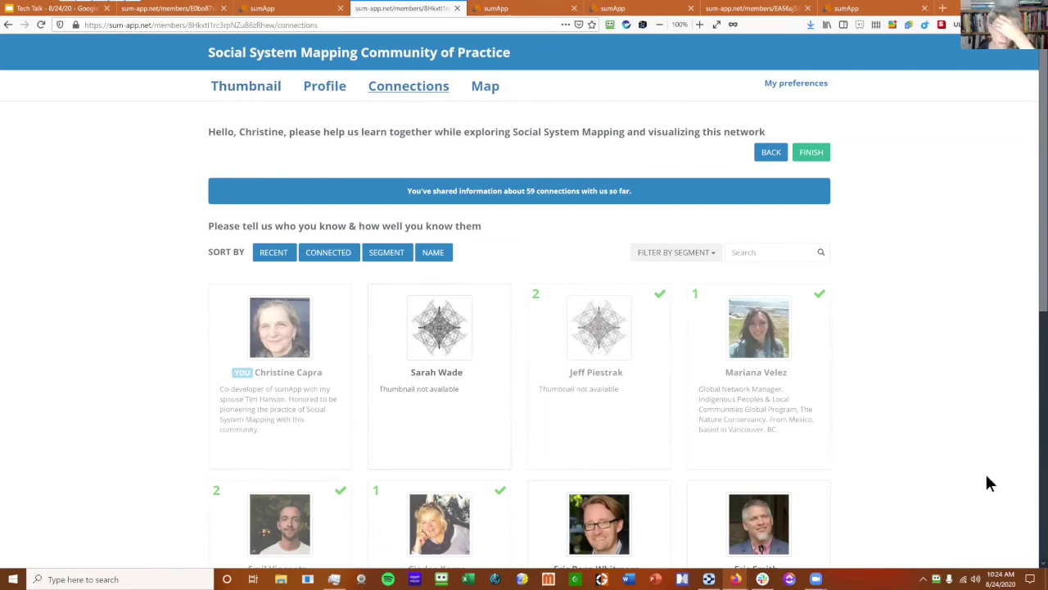
left_click(676, 258)
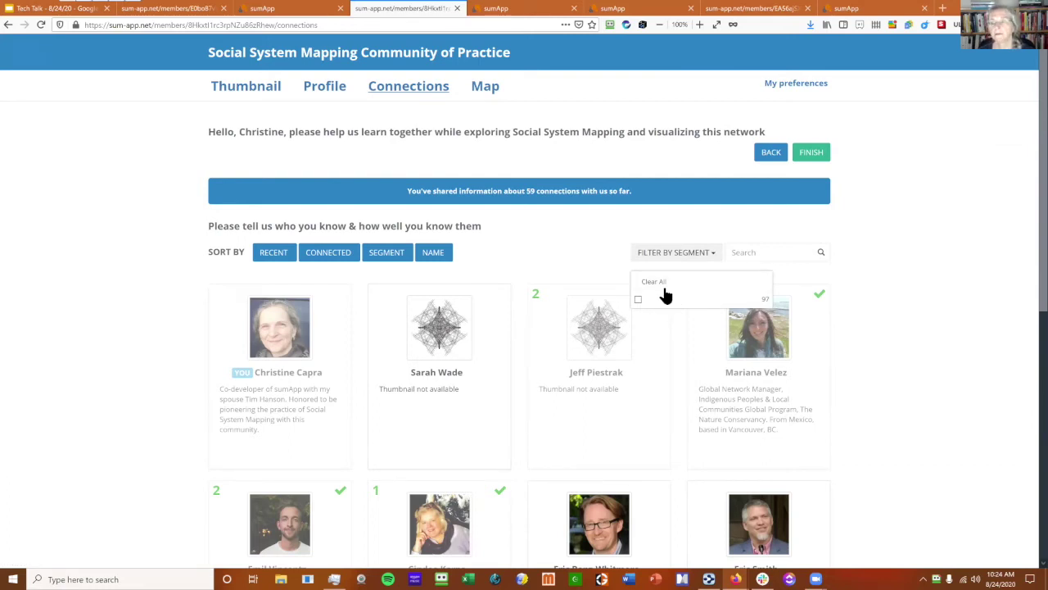
left_click(880, 319)
left_click(660, 256)
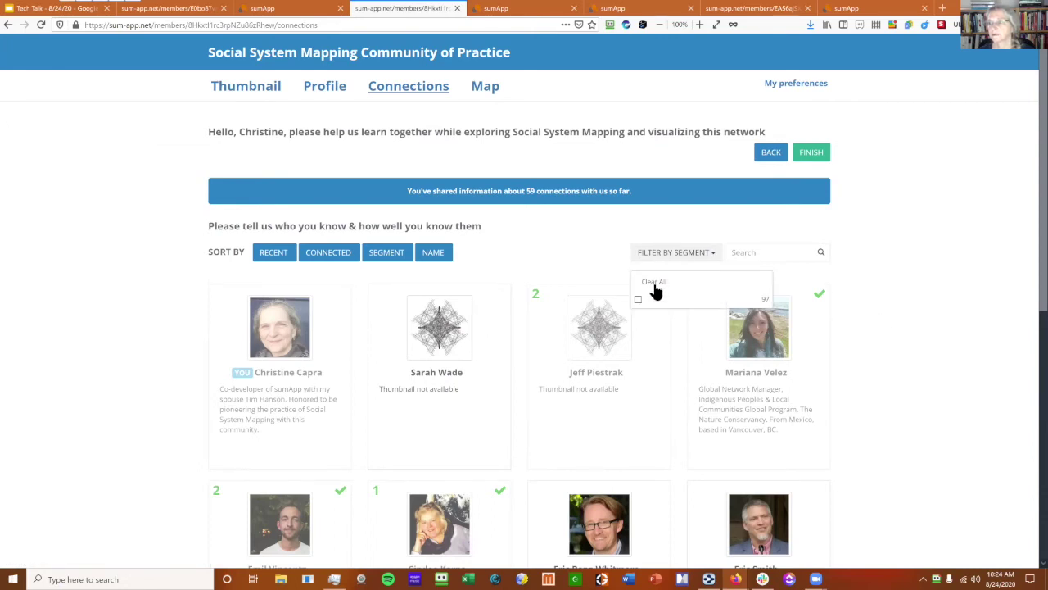
left_click(638, 298)
left_click(639, 300)
left_click(973, 361)
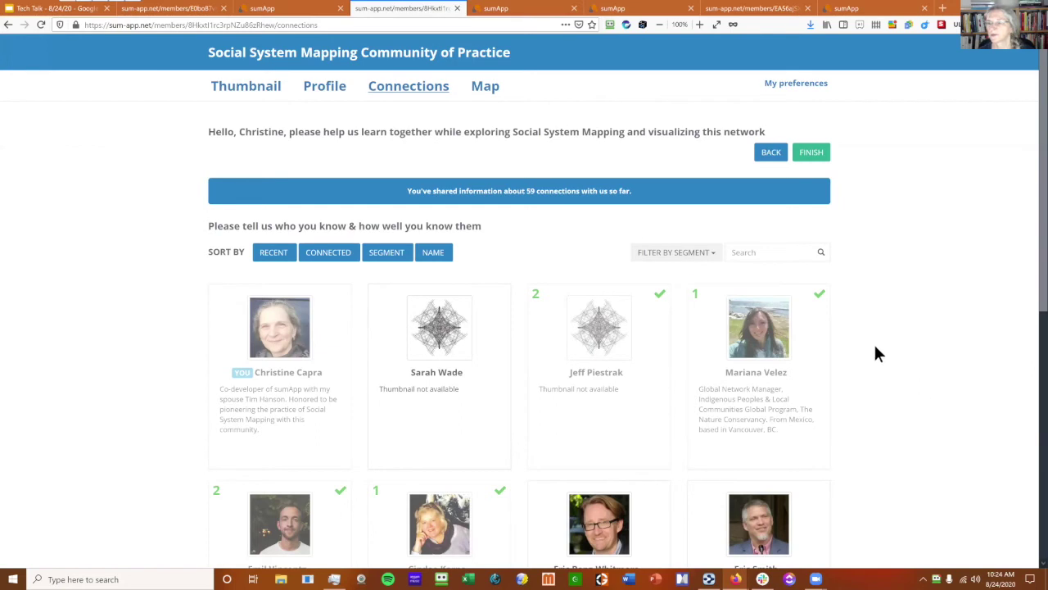
Step: Open the settings definition page of the Social System Mapping Community of Practice project in the admin project list
left_click(256, 9)
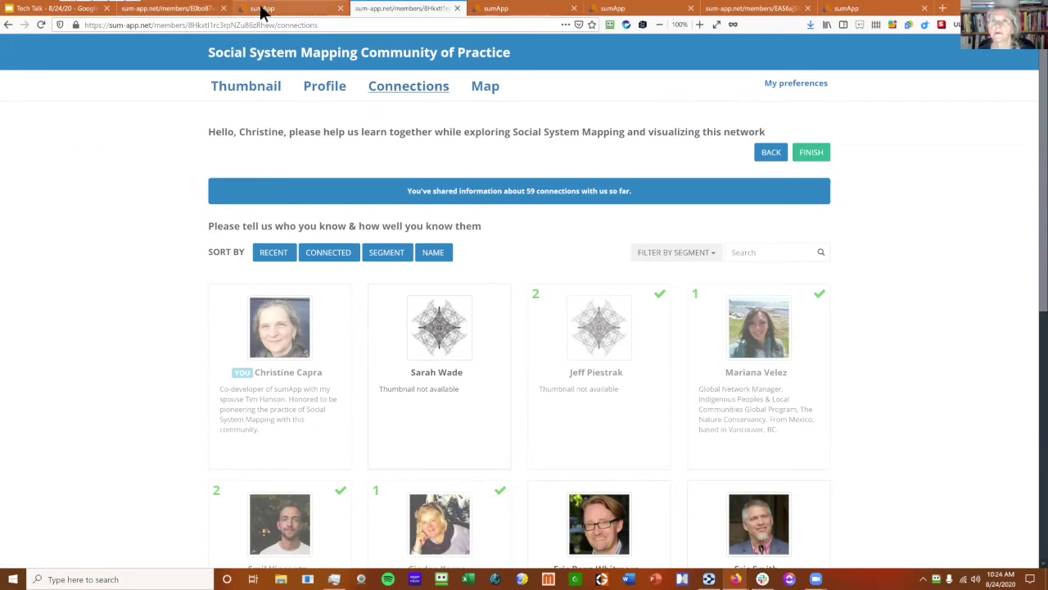
left_click(498, 9)
left_click(202, 235)
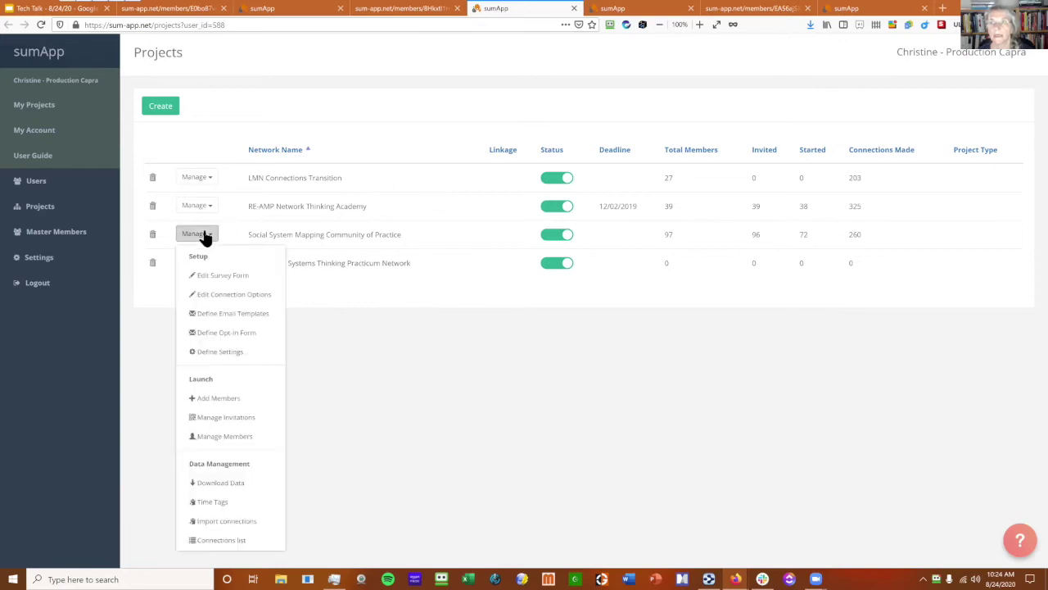
left_click(215, 352)
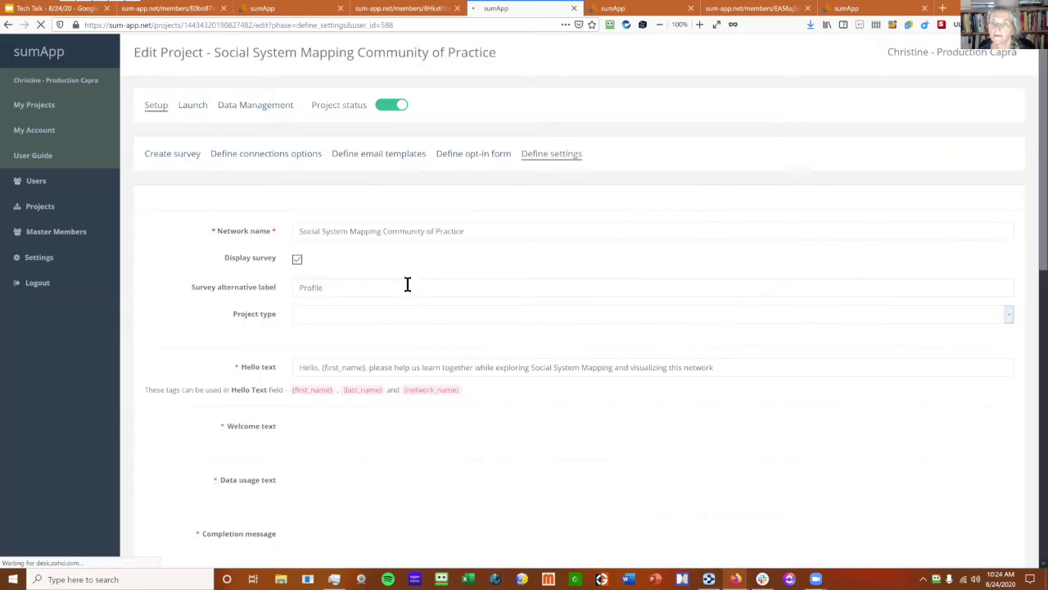
Step: Enable the option to hide the segment dropdown in the project settings and save the project
scroll(220, 307, "down", 10)
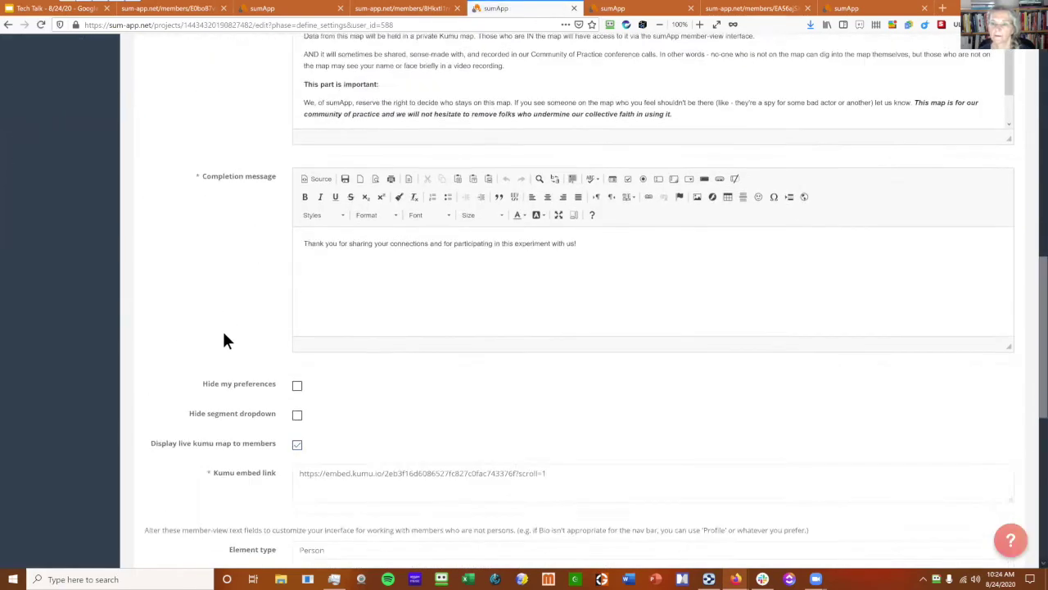
scroll(229, 320, "down", 5)
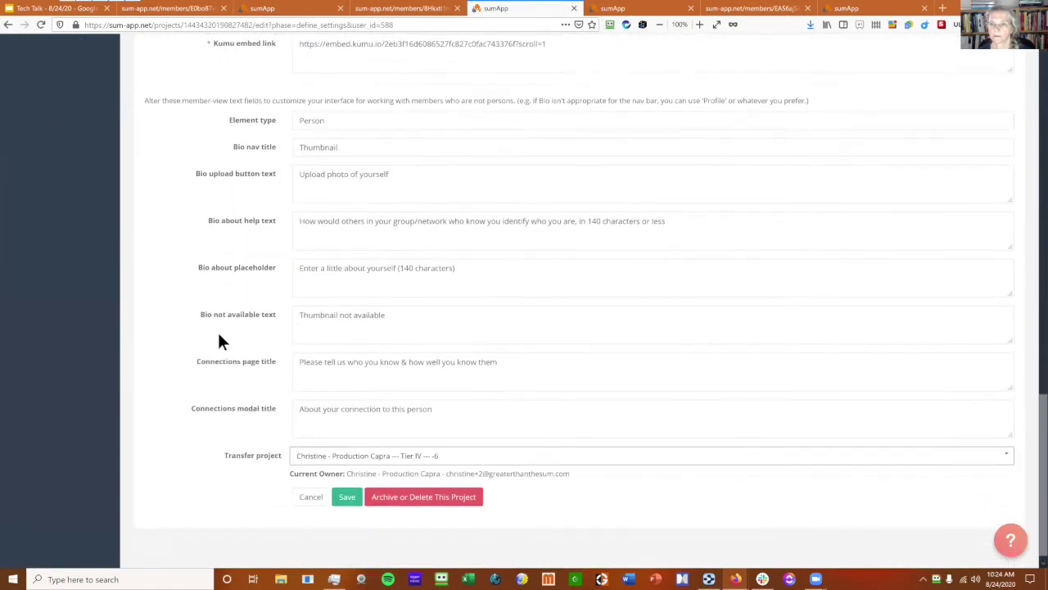
scroll(219, 340, "up", 2)
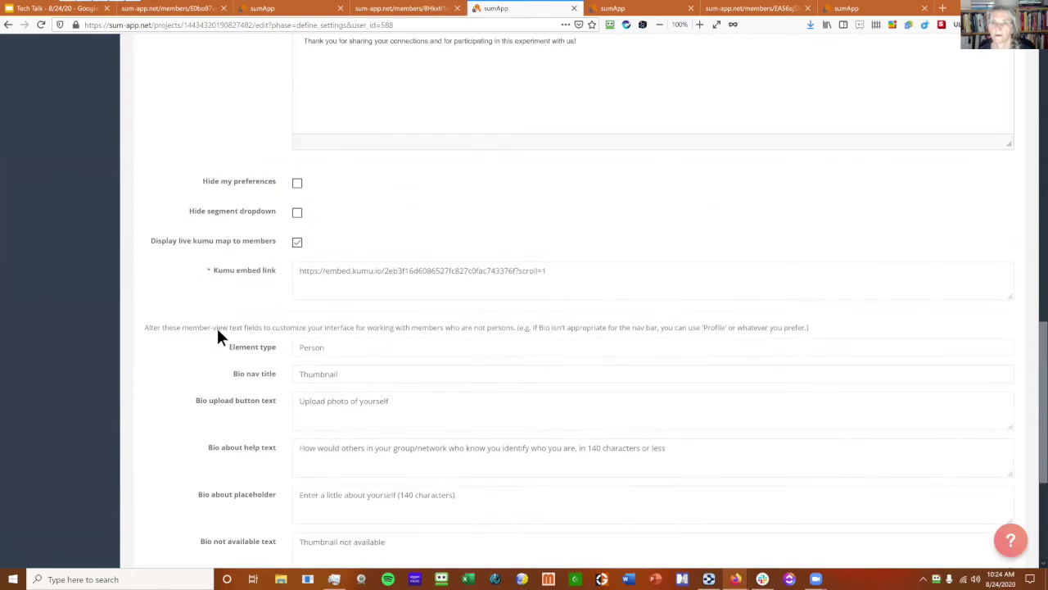
left_click(297, 212)
scroll(519, 262, "down", 3)
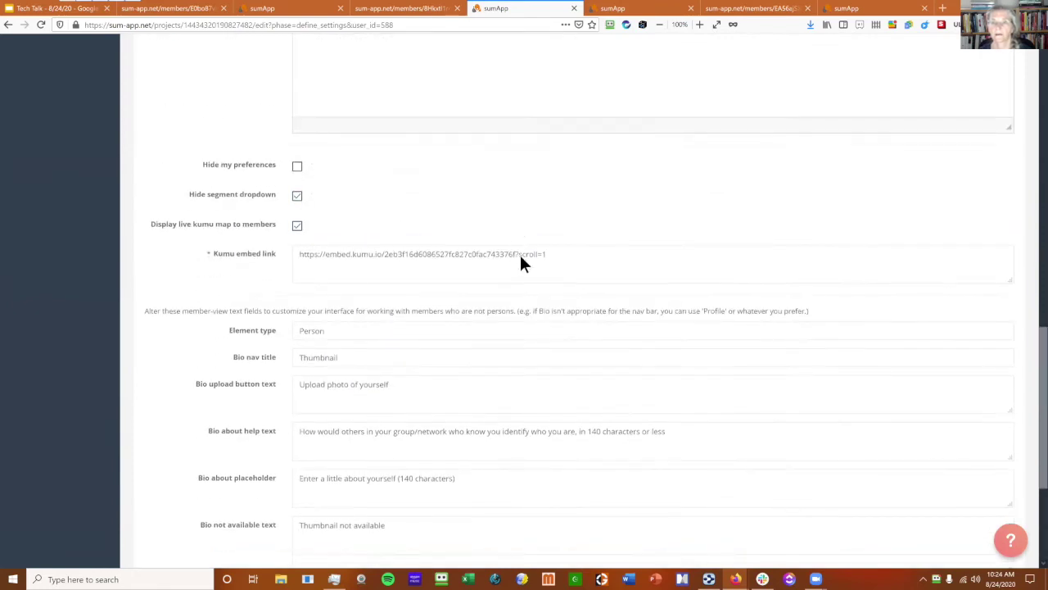
left_click(347, 489)
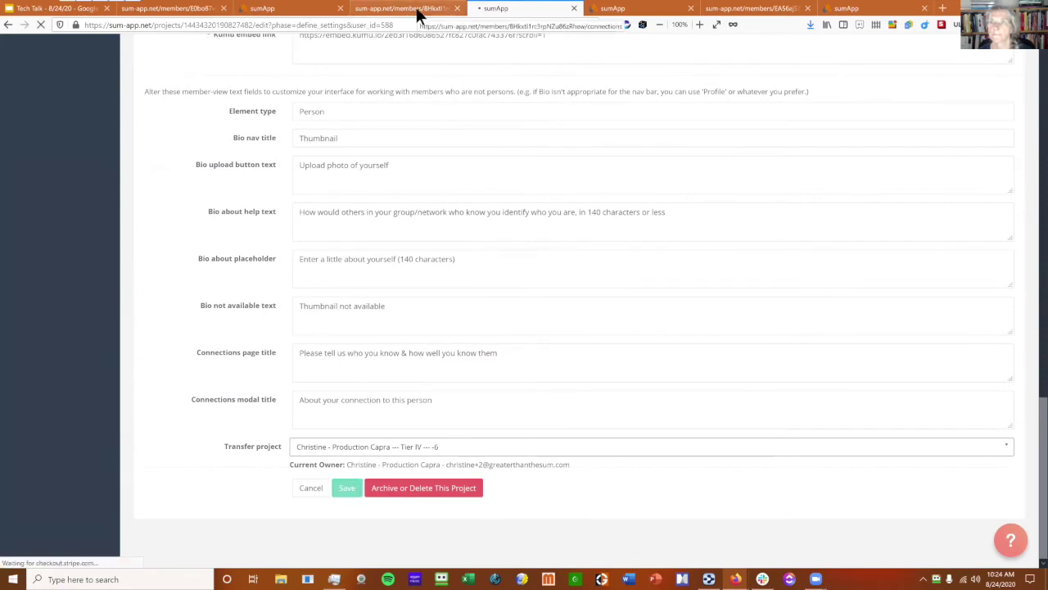
Step: Reload the Social System Mapping Community of Practice connections page and check its filter controls and member cards
left_click(416, 9)
left_click(41, 25)
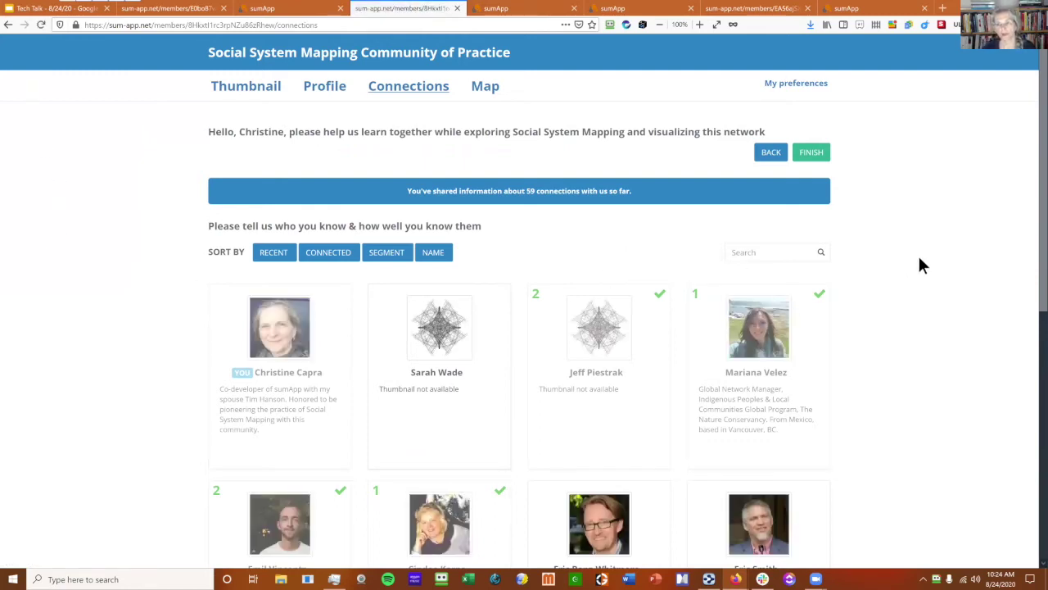
scroll(920, 260, "down", 3)
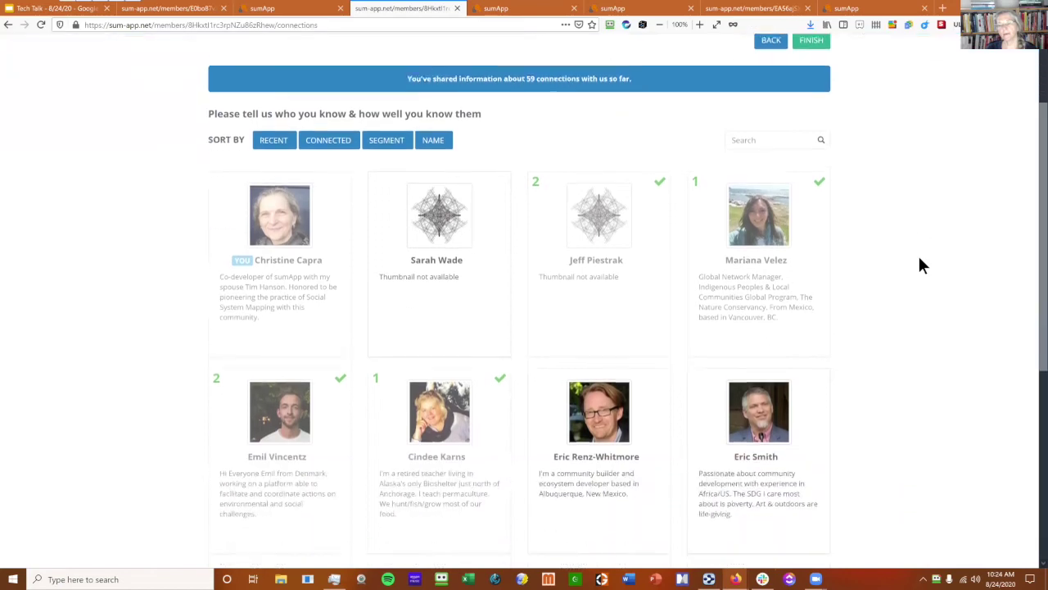
scroll(918, 262, "down", 3)
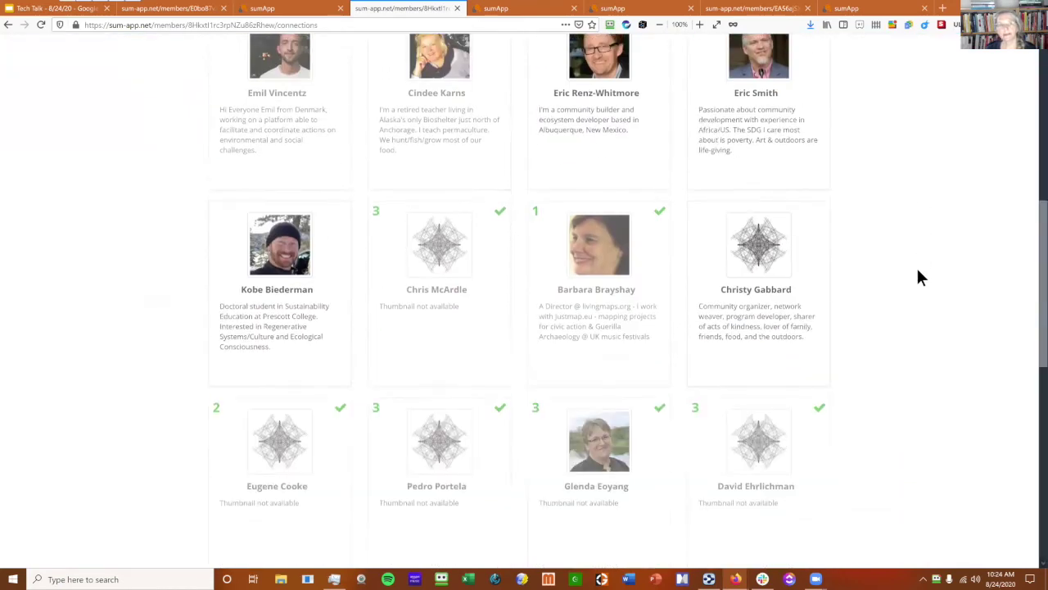
scroll(917, 276, "up", 6)
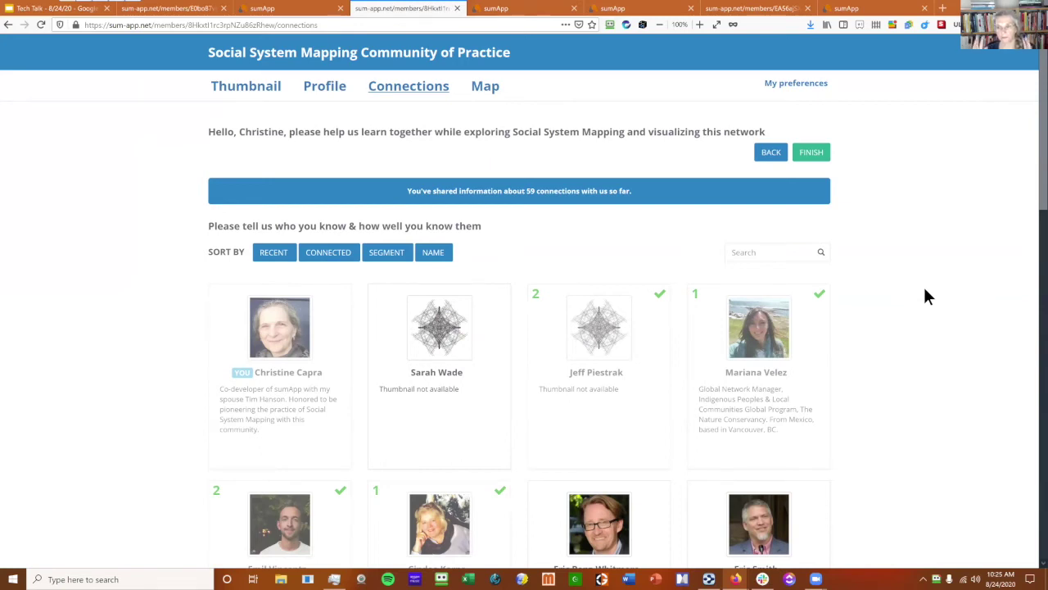
scroll(925, 293, "down", 5)
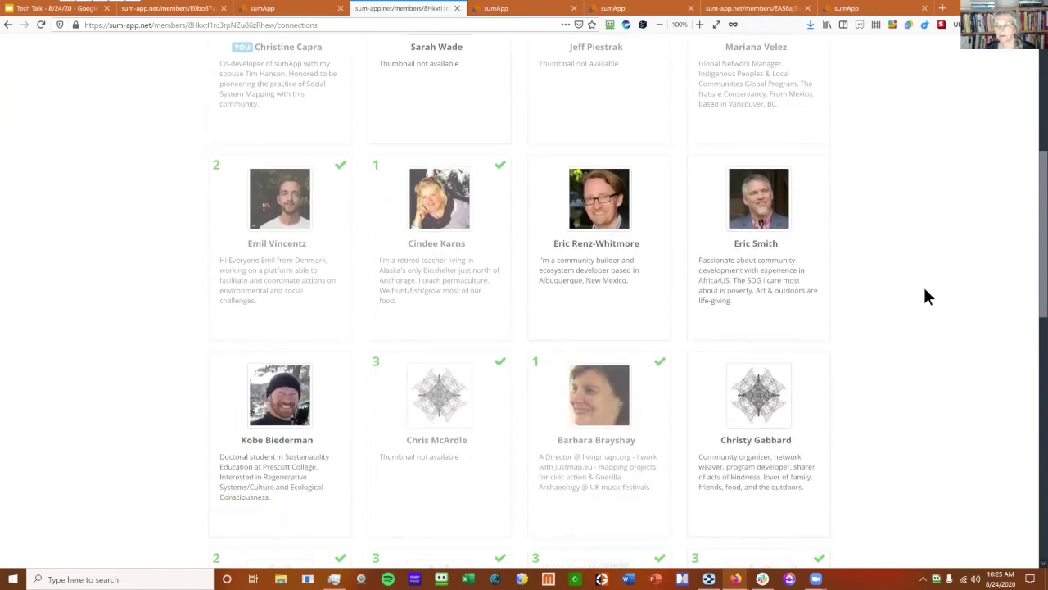
scroll(921, 283, "down", 2)
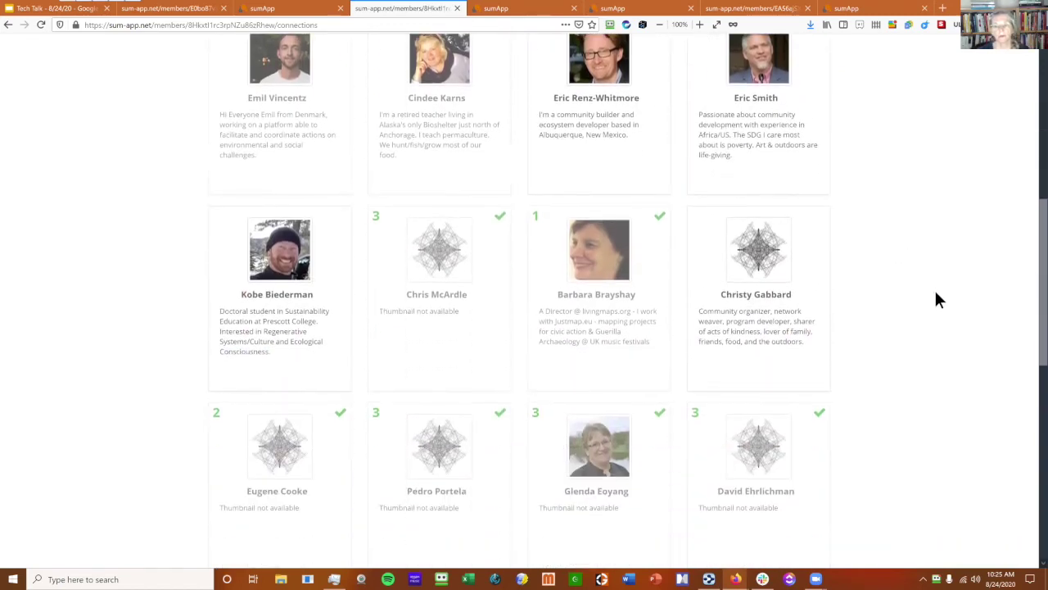
scroll(936, 293, "up", 6)
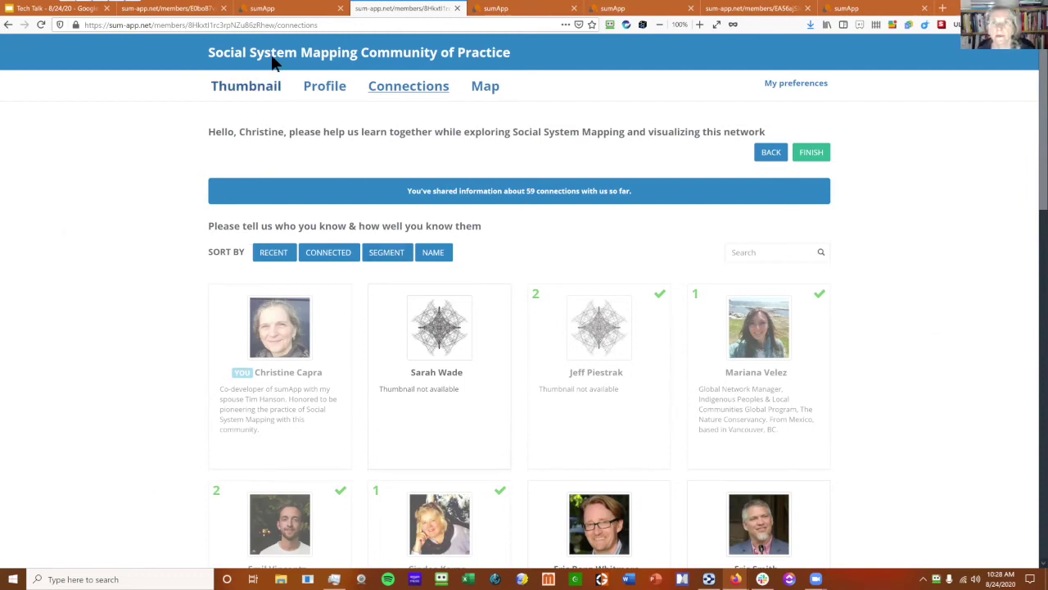
Step: Return to the bushCONNECT 2018 connections page and examine its segment filter list and member cards
left_click(174, 10)
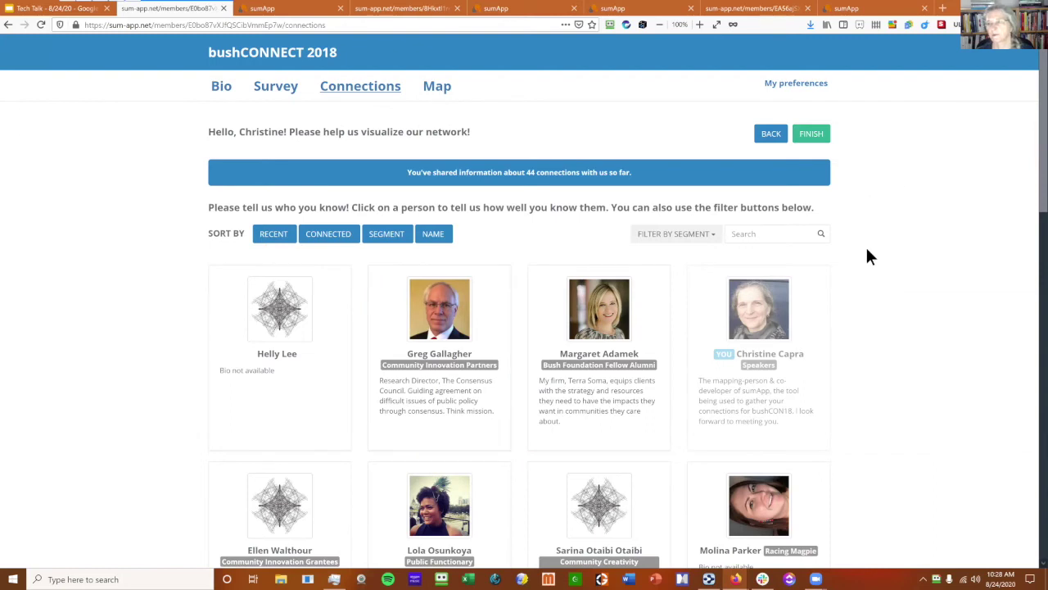
scroll(901, 238, "down", 3)
scroll(867, 249, "up", 1)
scroll(819, 250, "up", 3)
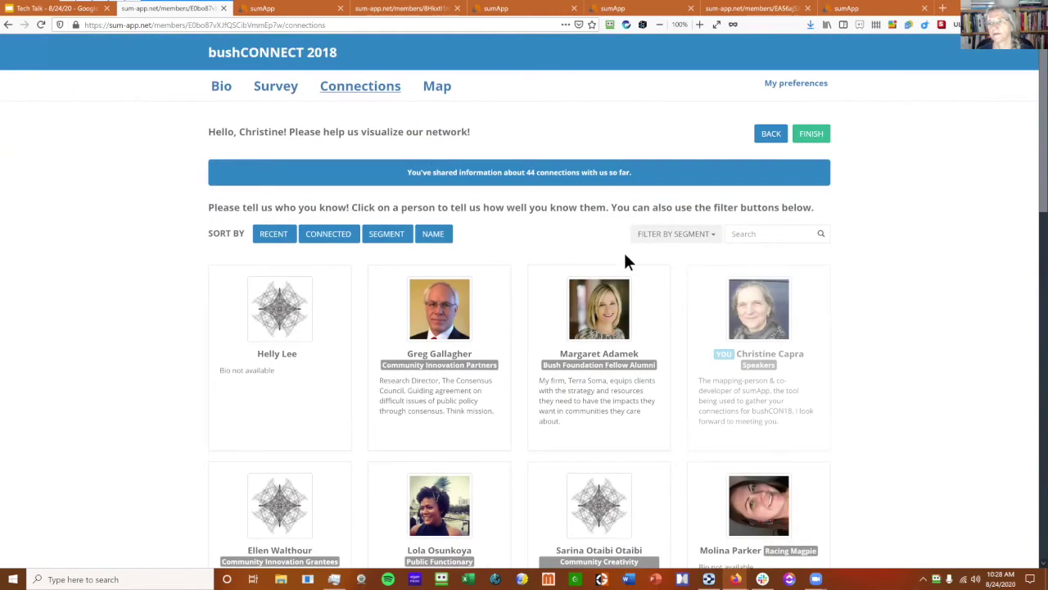
left_click(711, 235)
left_click(919, 281)
scroll(925, 286, "down", 1)
scroll(926, 287, "up", 1)
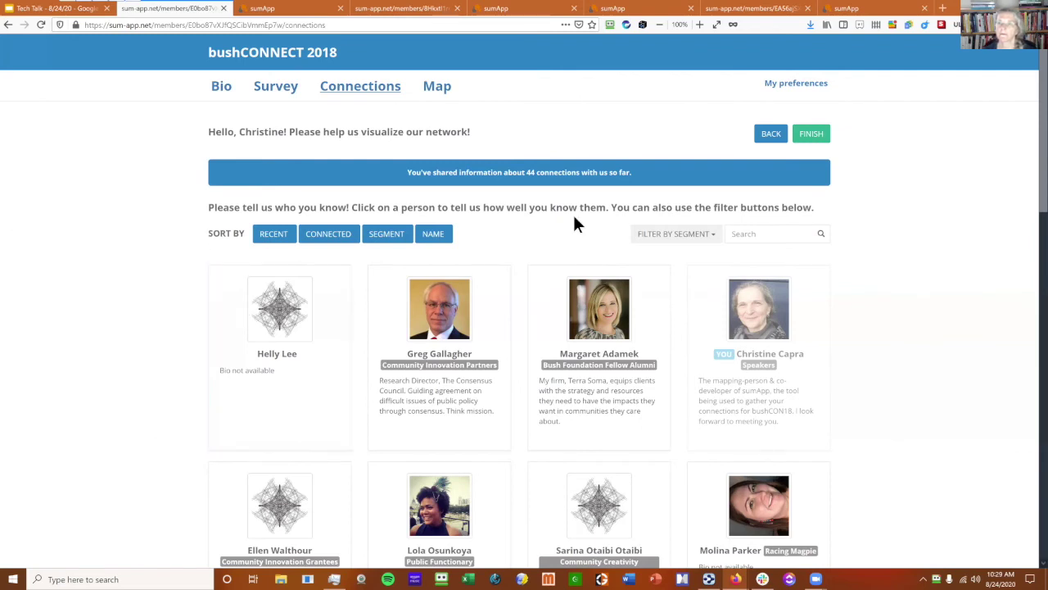
scroll(991, 356, "down", 2)
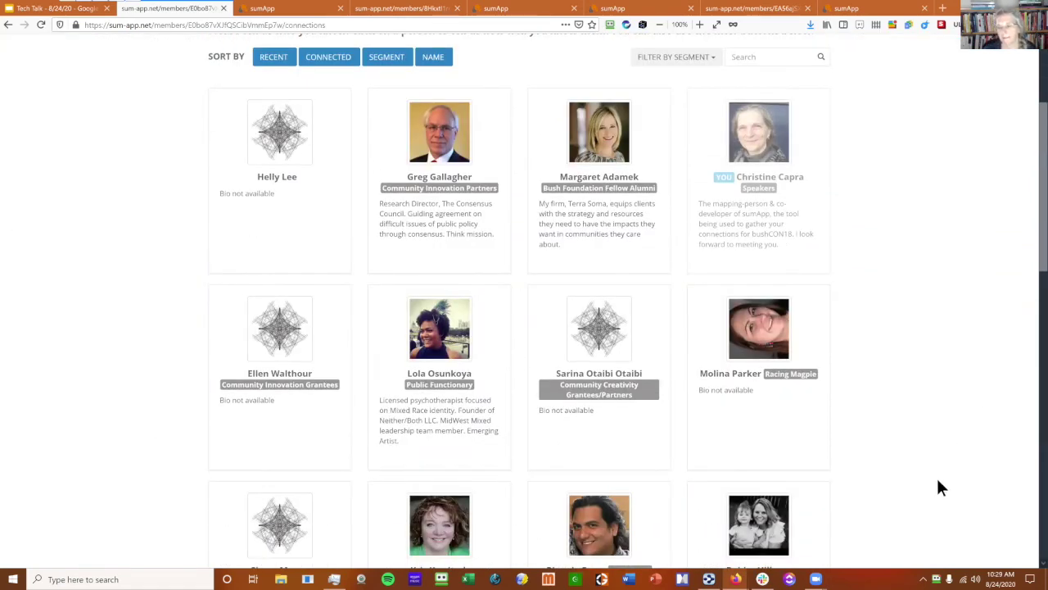
scroll(939, 482, "up", 2)
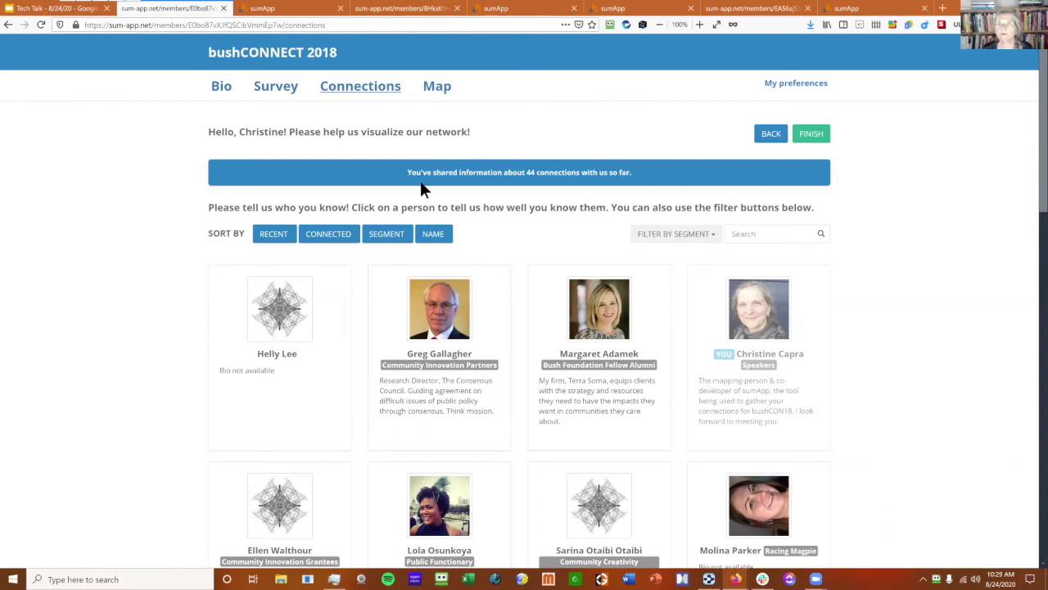
Step: Review the member's survey answers, including the Top 2 Issues question, and return to the bushCONNECT 2018 connections page
left_click(270, 88)
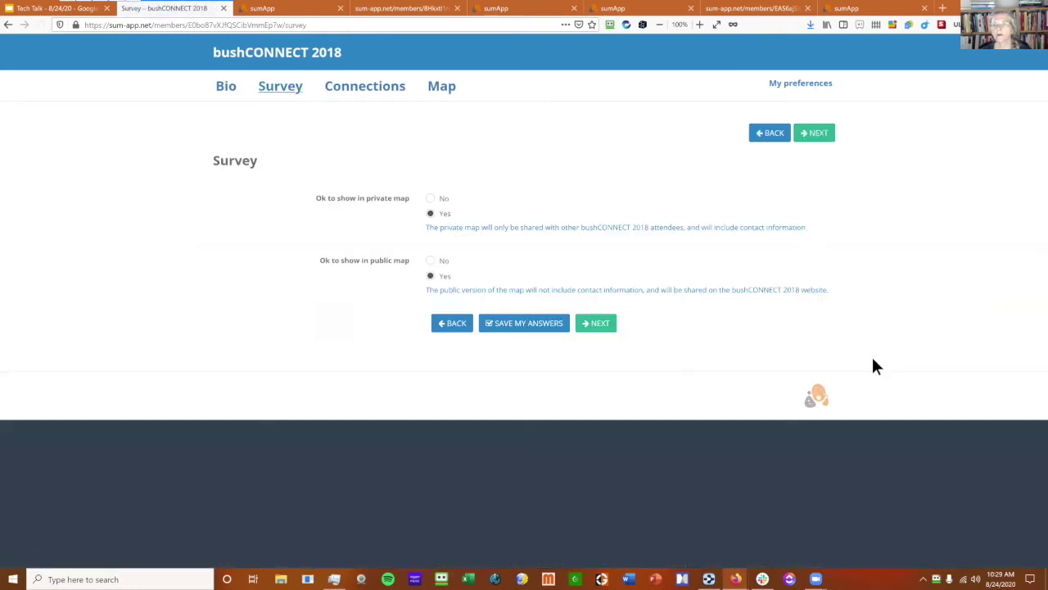
scroll(246, 450, "down", 2)
scroll(220, 458, "down", 4)
scroll(220, 455, "up", 2)
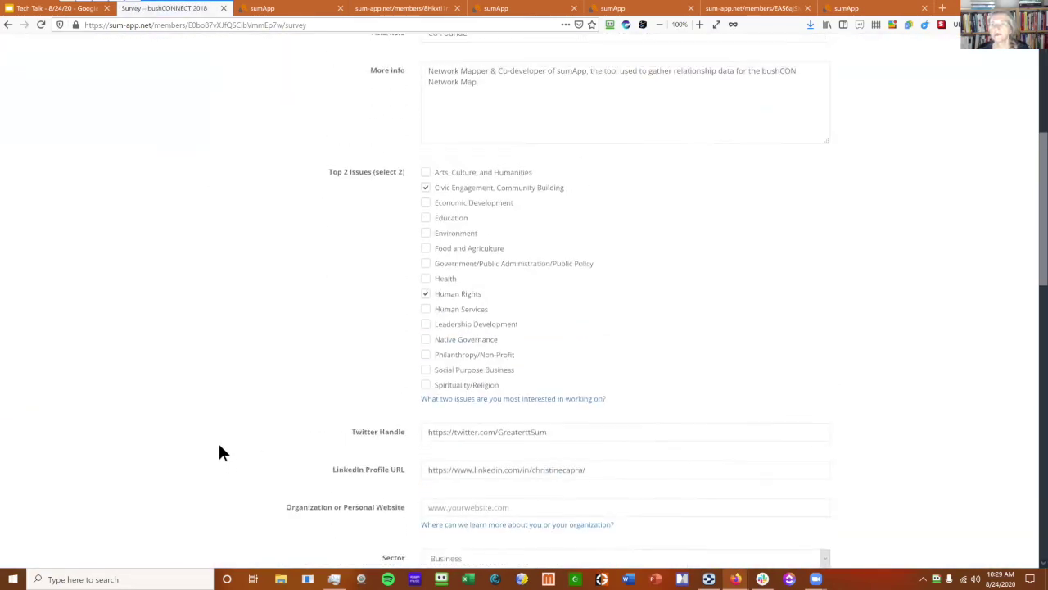
scroll(631, 192, "up", 1)
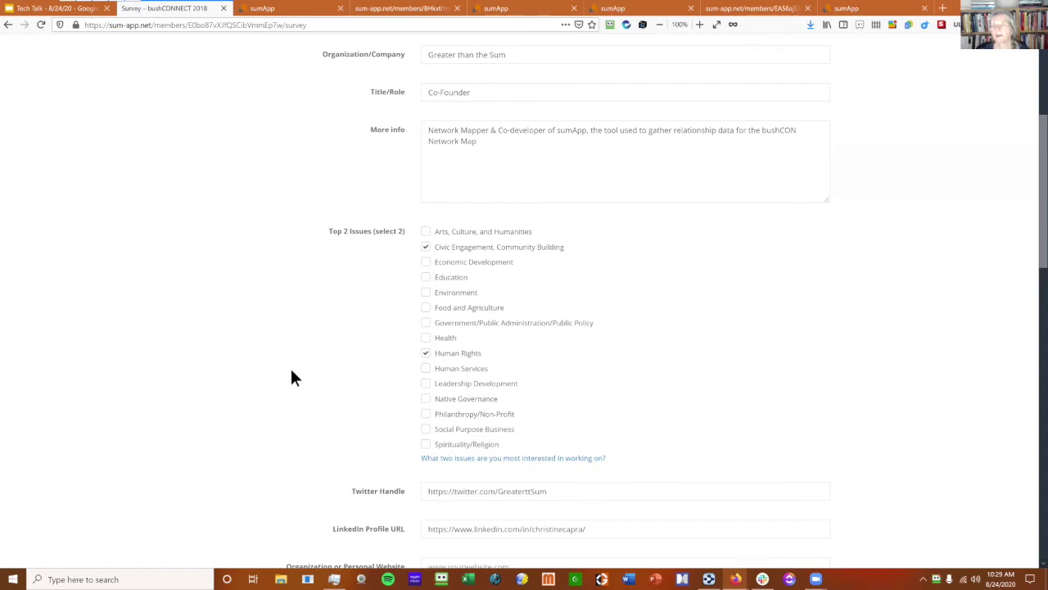
scroll(290, 378, "up", 3)
left_click(364, 104)
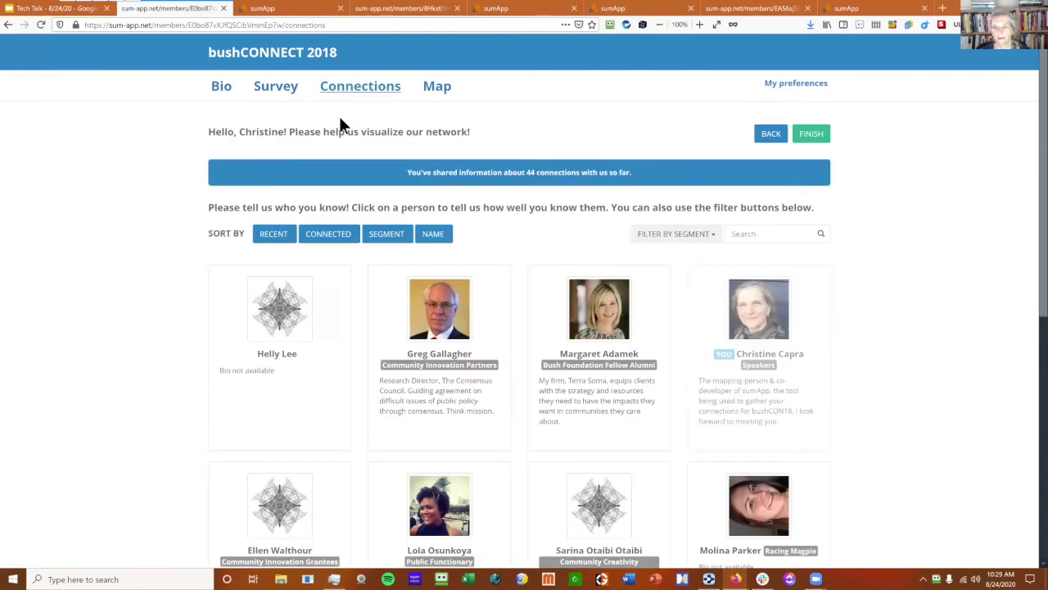
Step: Open the survey form editor of the bushCONNECT 2018 project from the admin project list
left_click(278, 9)
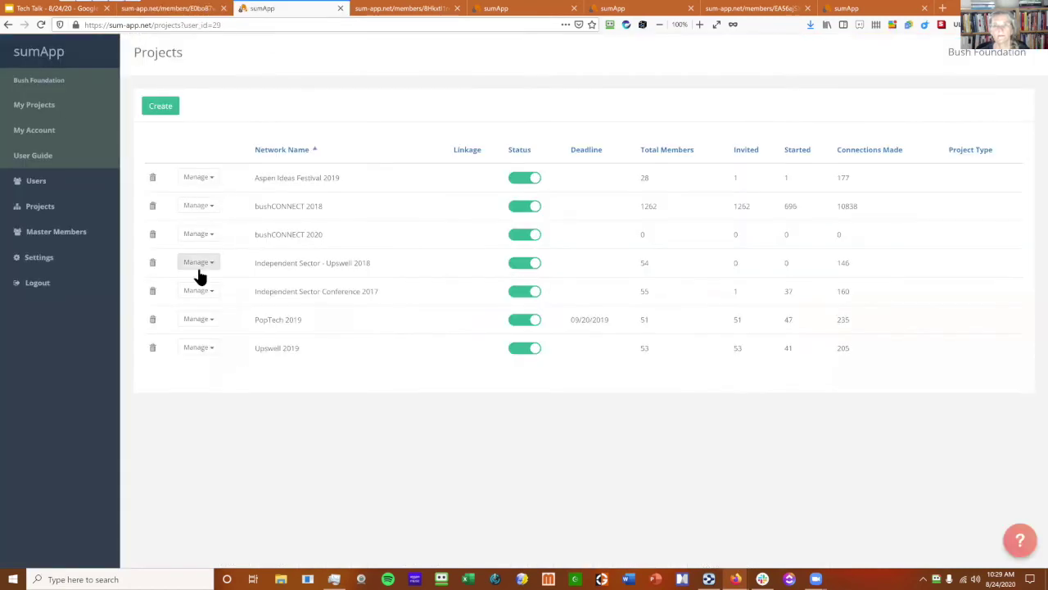
left_click(211, 210)
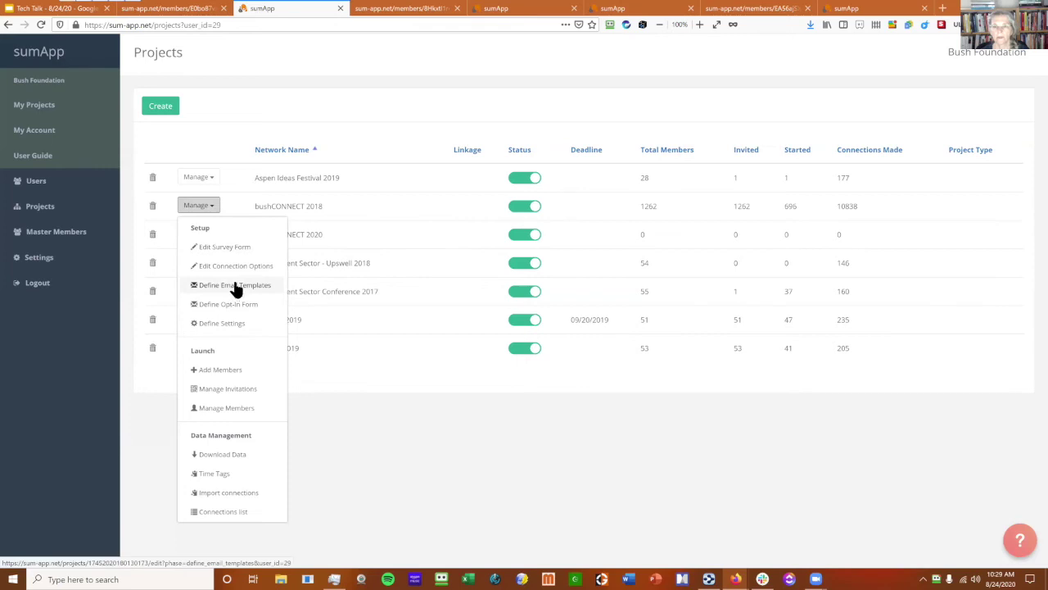
left_click(223, 245)
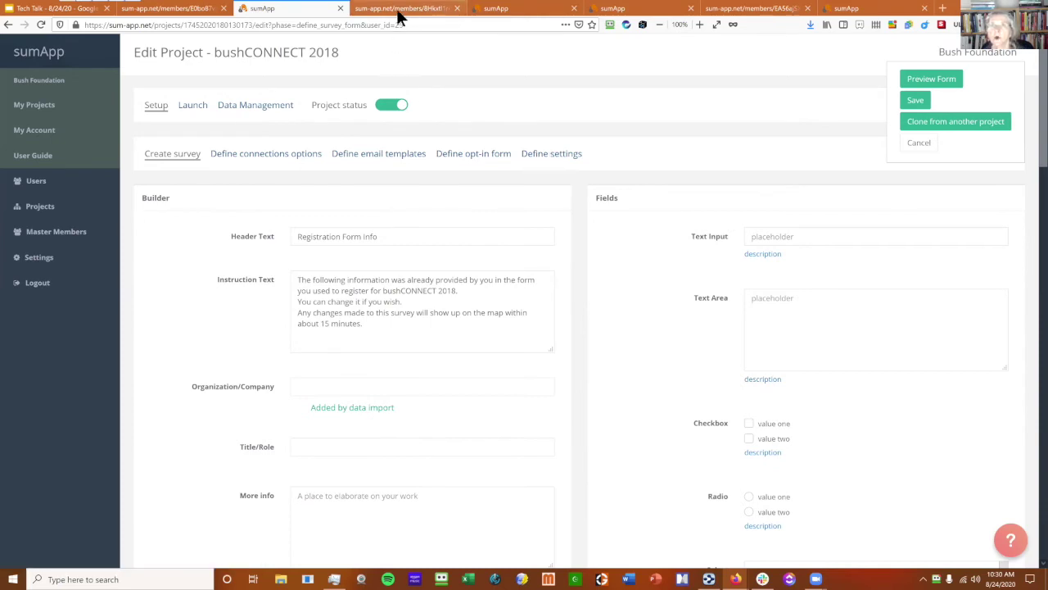
Step: Return to the bushCONNECT 2018 connections page, look through the segment filter options and close the list
key("ctrl+shift+Tab")
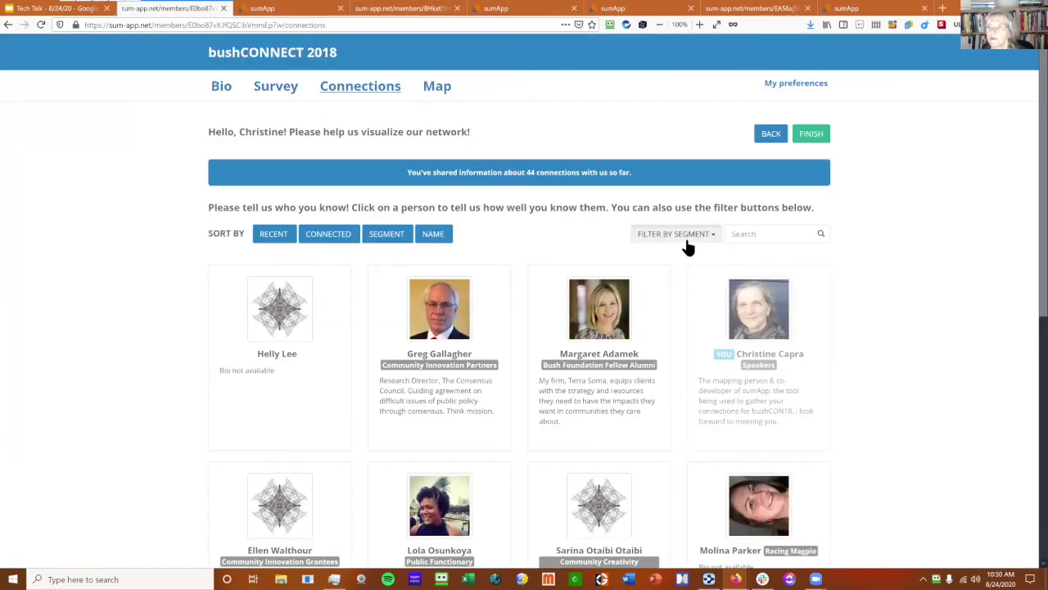
left_click(686, 238)
left_click(688, 239)
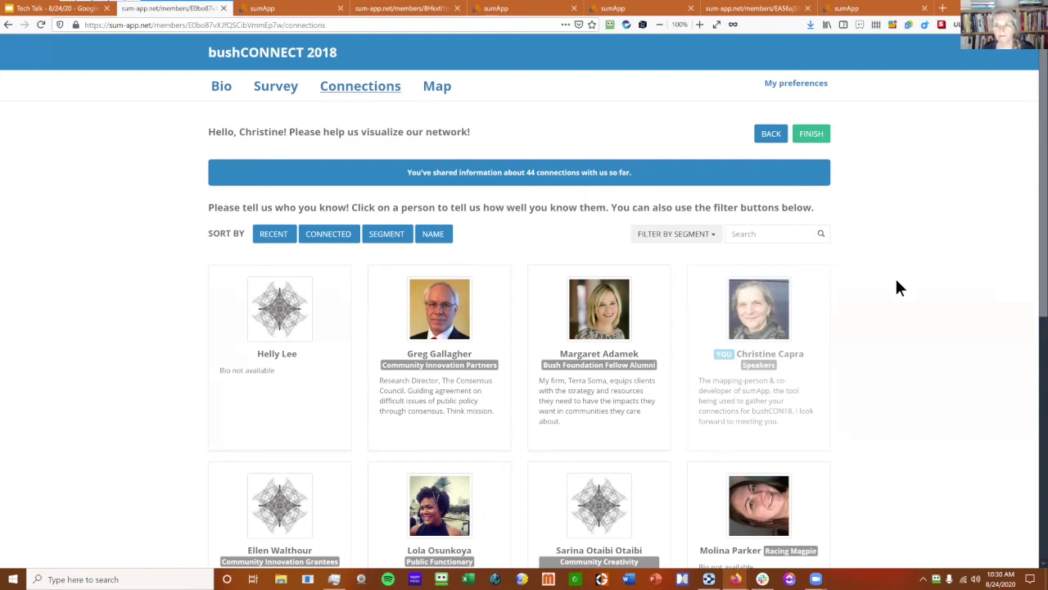
left_click(703, 237)
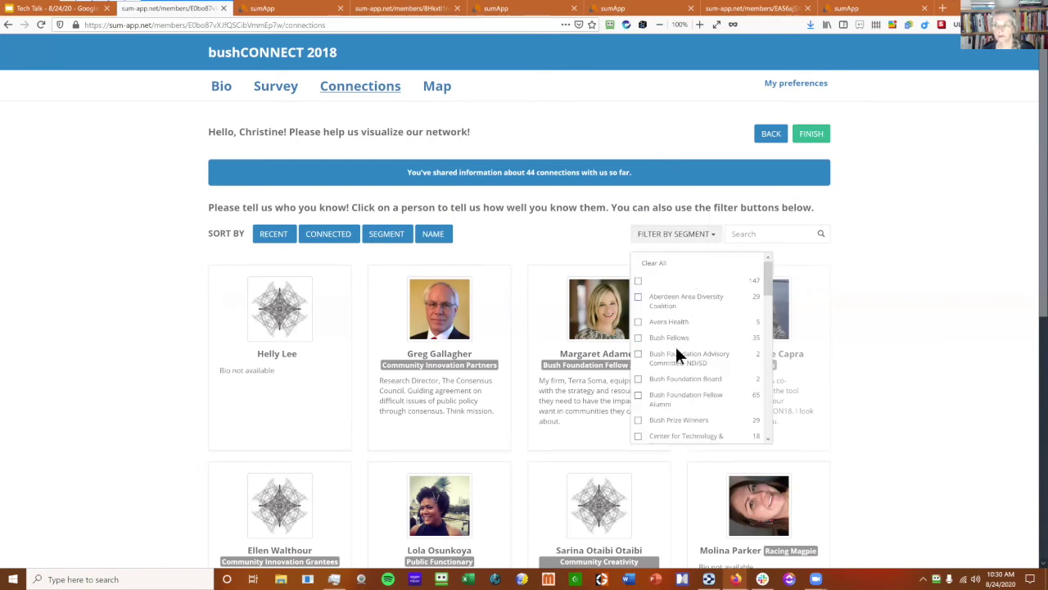
scroll(695, 382, "down", 3)
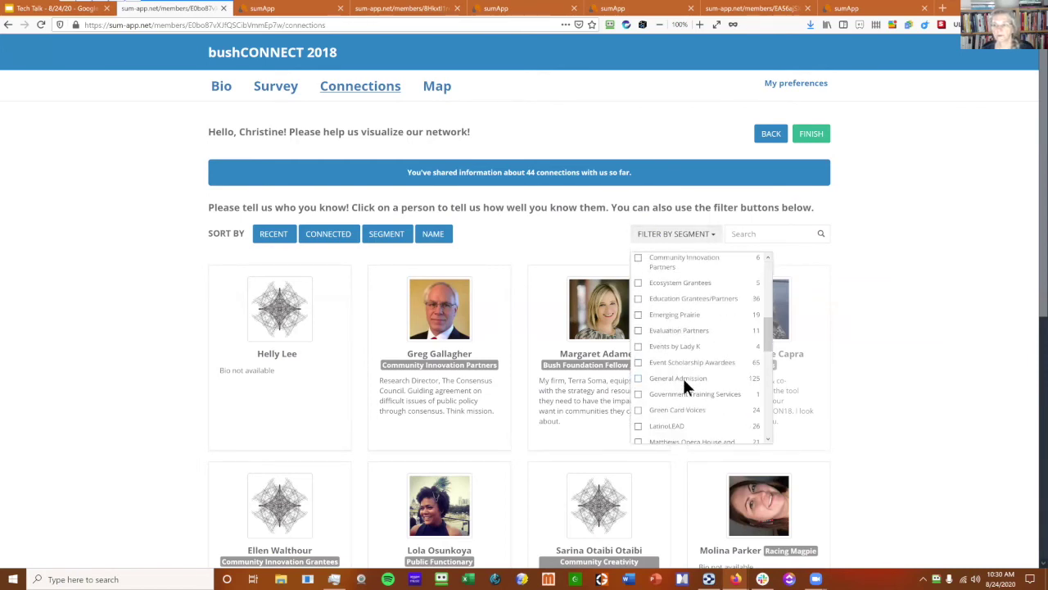
left_click(876, 383)
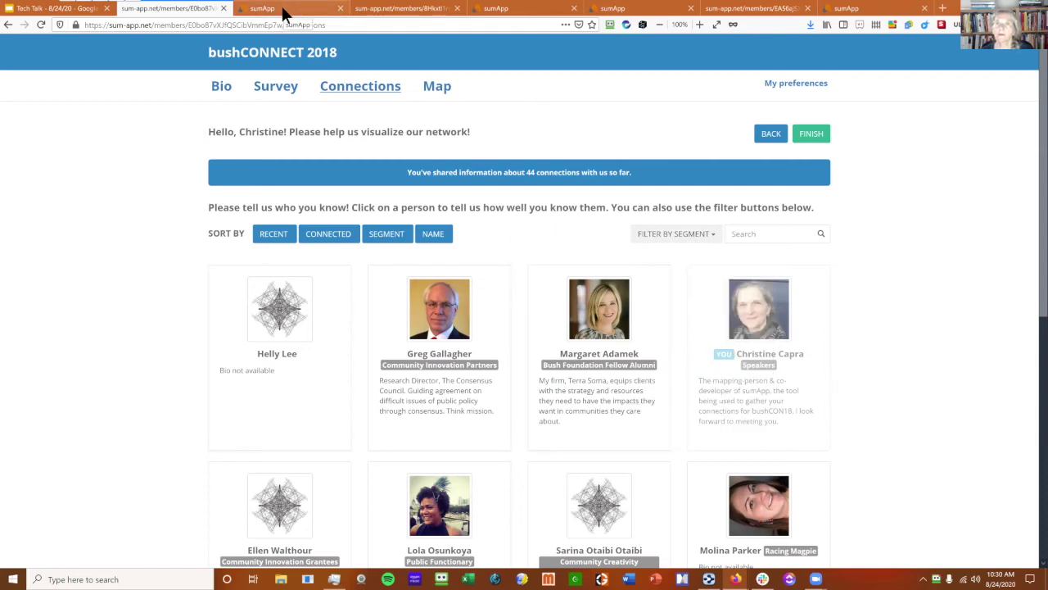
Step: Inspect the settings of the Top 2 Issues checkbox question in the project's survey builder and close them without changes
left_click(282, 8)
scroll(218, 311, "down", 4)
scroll(219, 320, "down", 3)
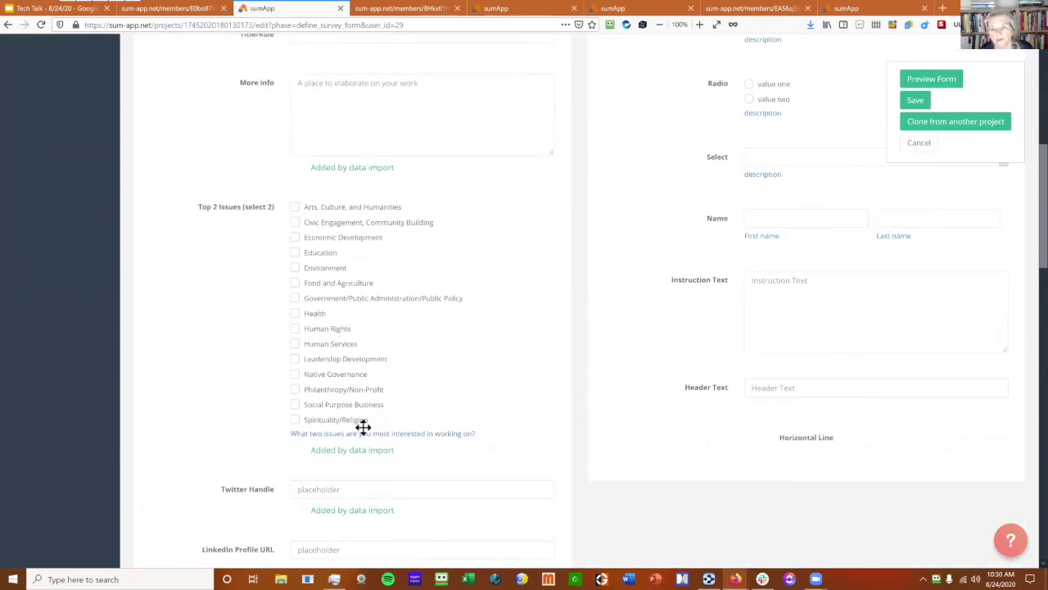
left_click(453, 326)
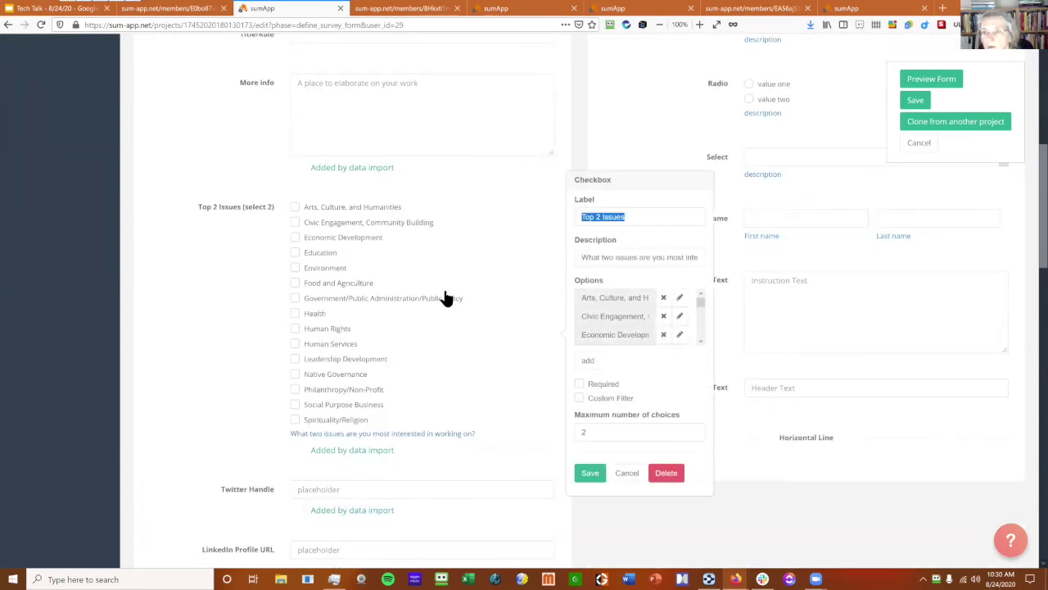
left_click(745, 521)
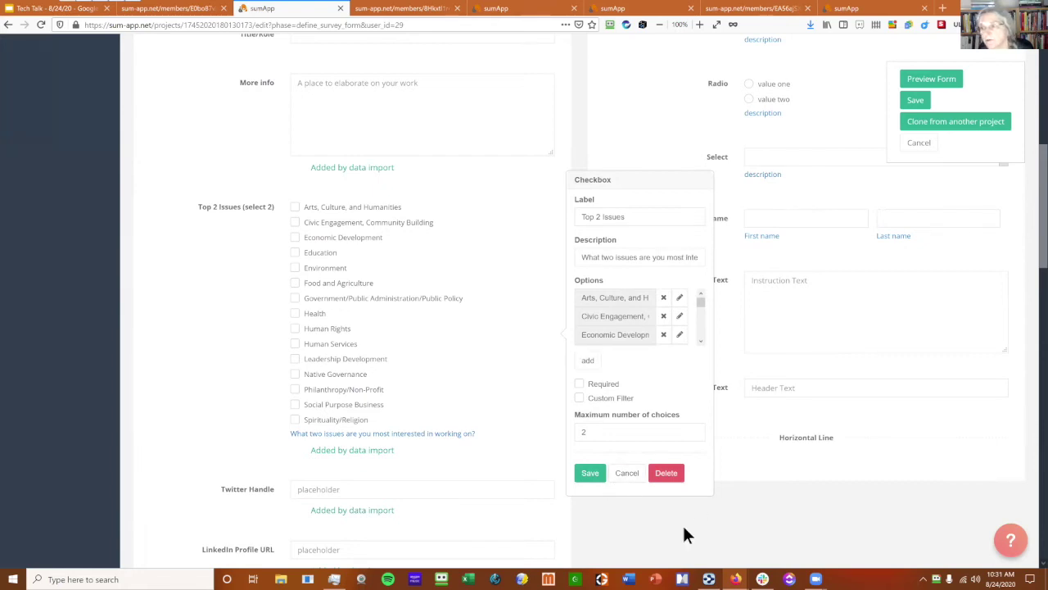
left_click(628, 479)
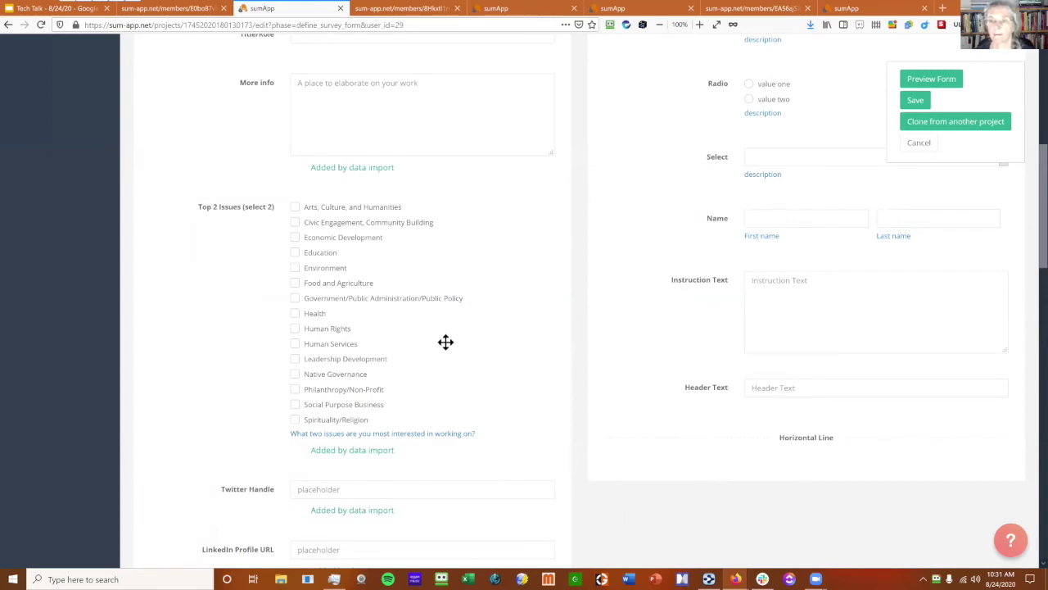
Step: Inspect the settings of the Native Nation affiliation checkbox question and close them without changes
scroll(435, 322, "up", 5)
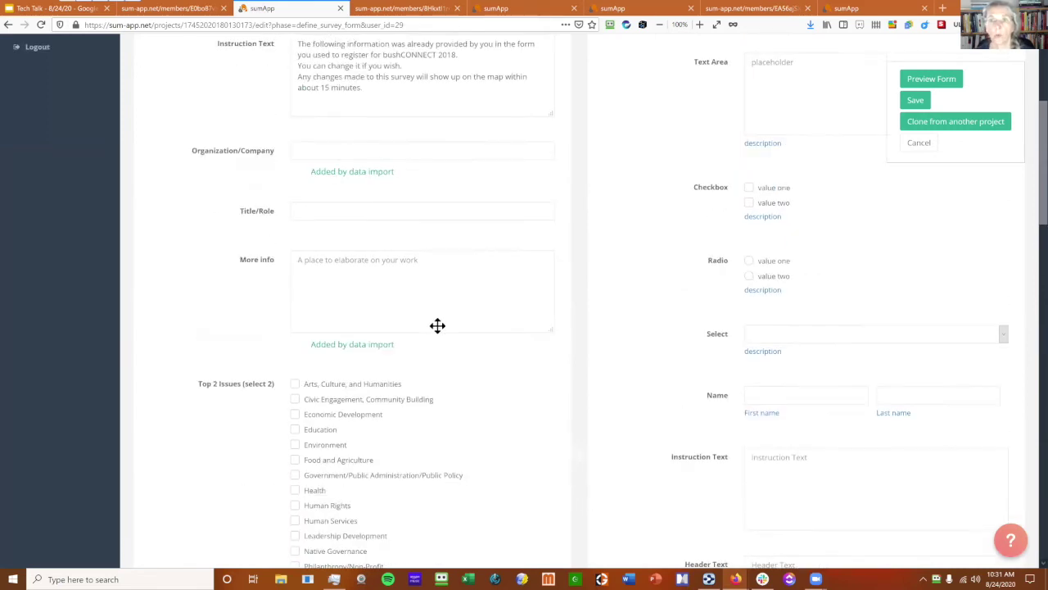
scroll(443, 344, "down", 3)
scroll(457, 382, "down", 10)
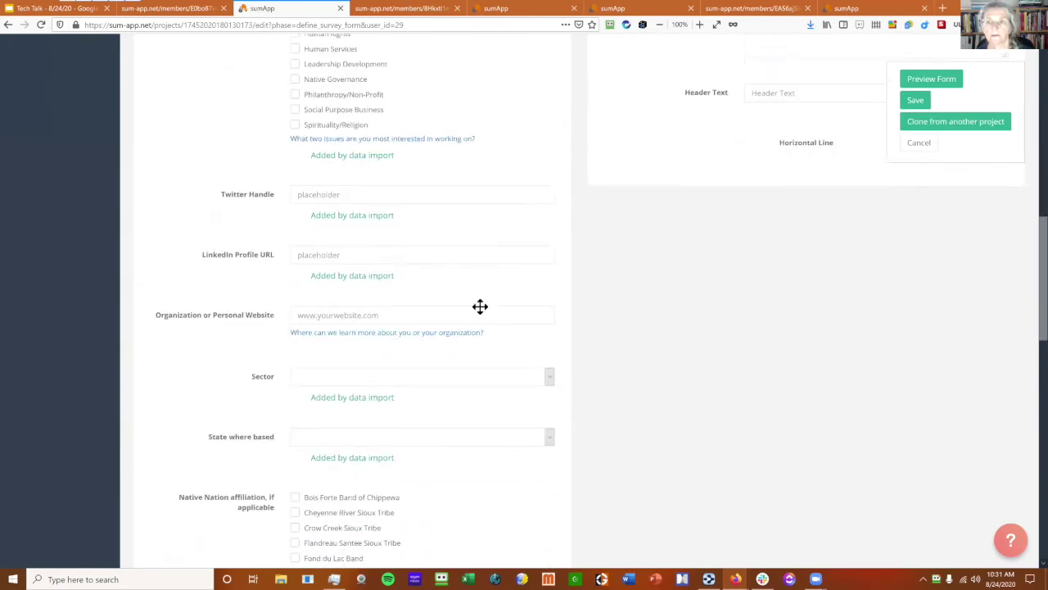
scroll(396, 408, "down", 3)
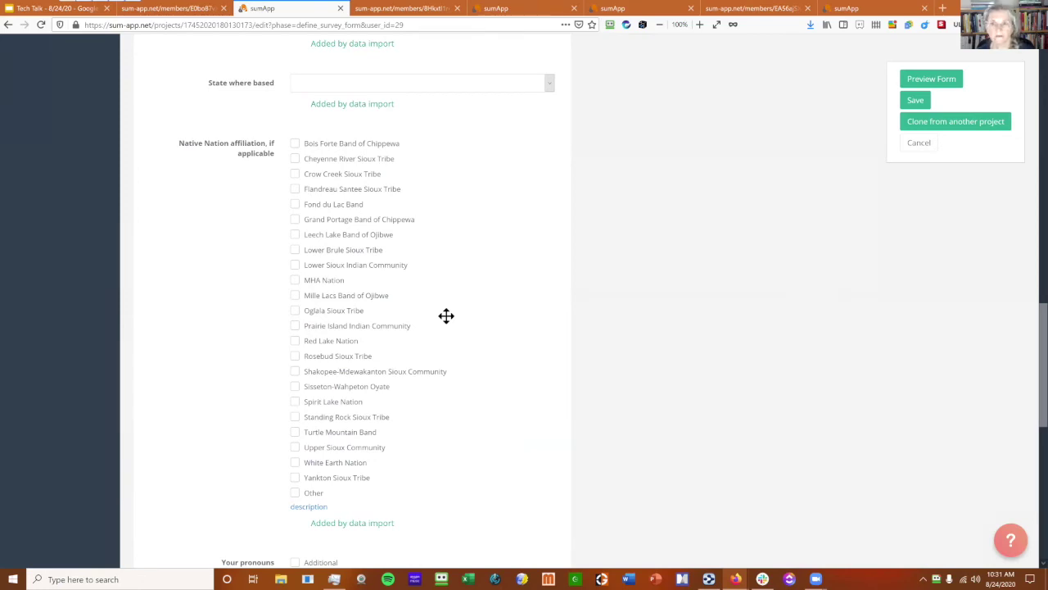
left_click(436, 310)
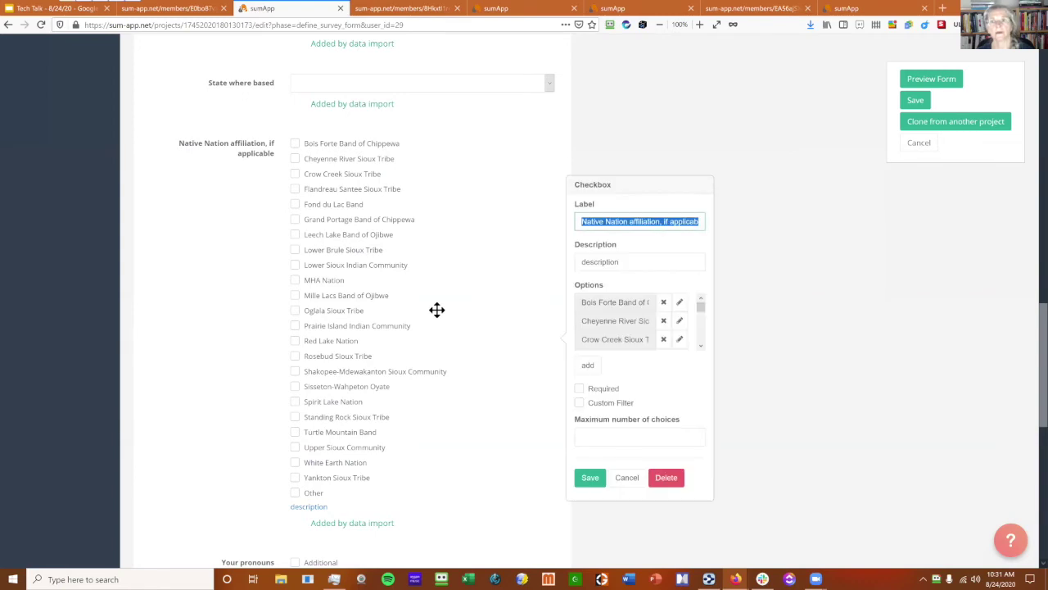
left_click(789, 438)
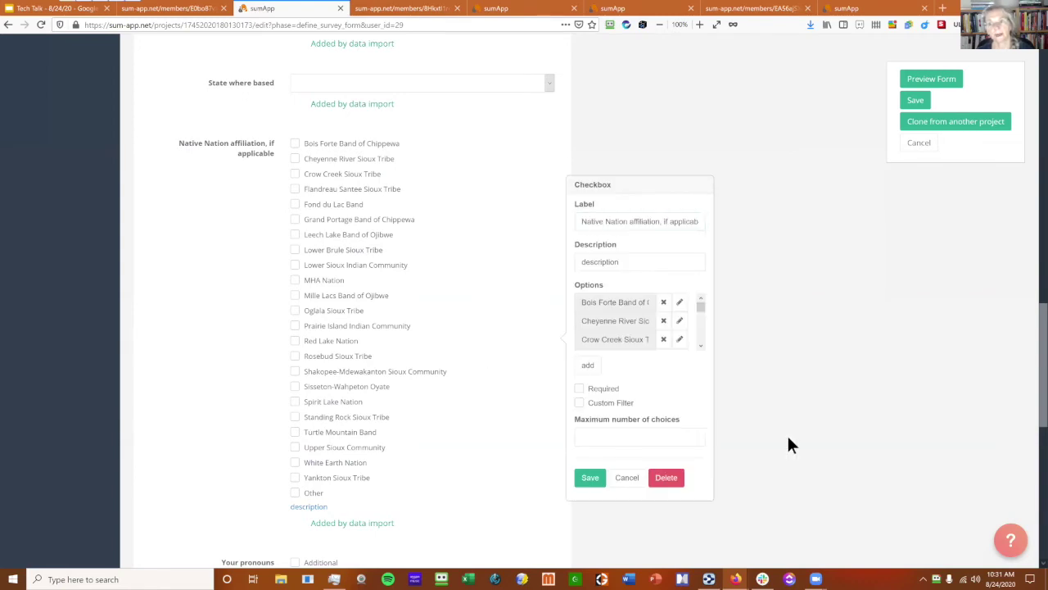
left_click(640, 478)
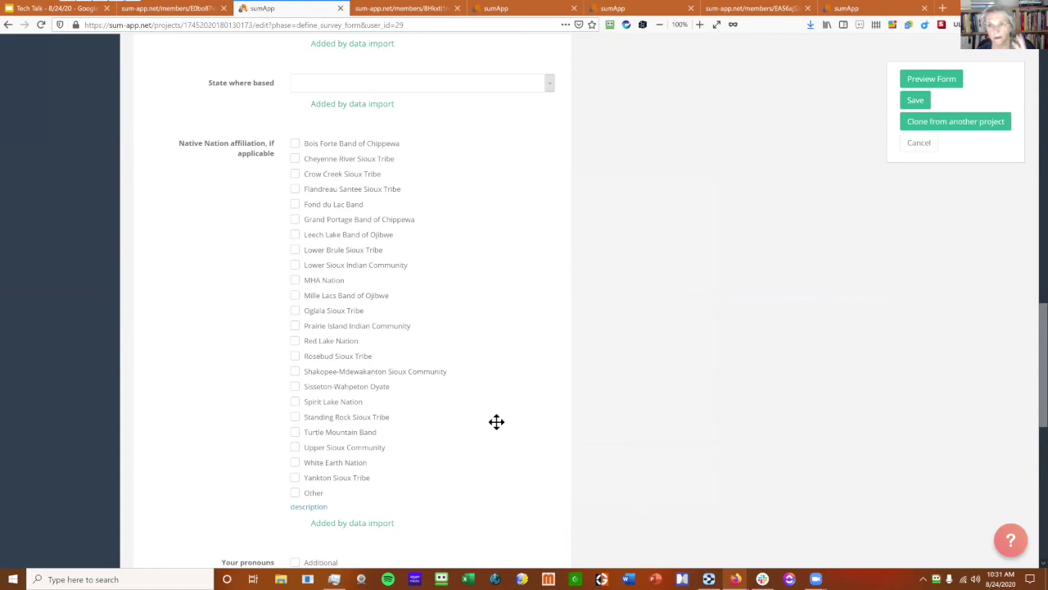
Step: Inspect the settings of the Your pronouns checkbox question and close them without changes
scroll(377, 345, "down", 3)
scroll(430, 390, "down", 5)
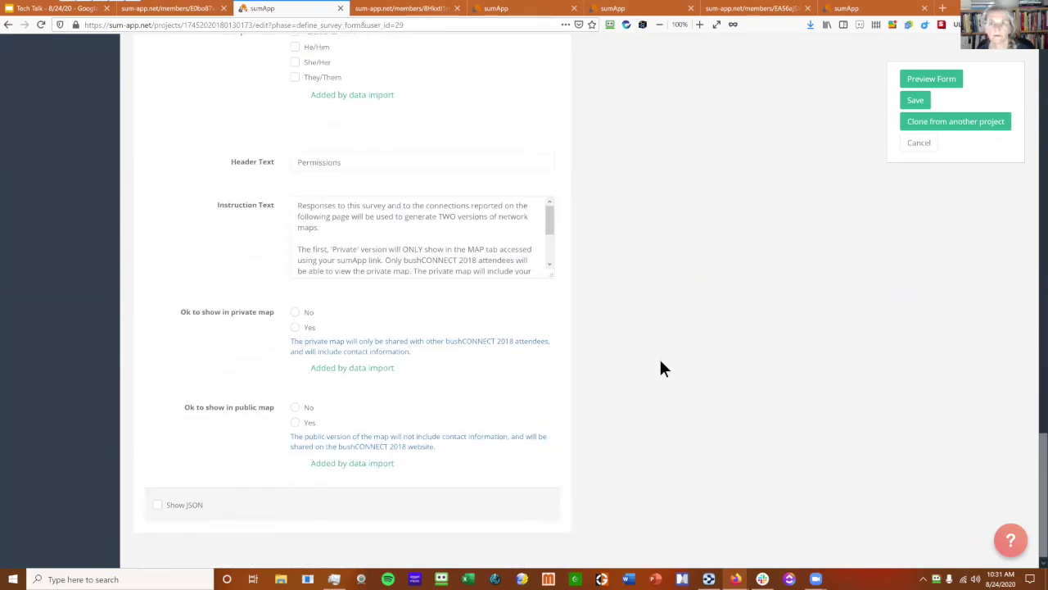
scroll(662, 368, "up", 5)
left_click(411, 306)
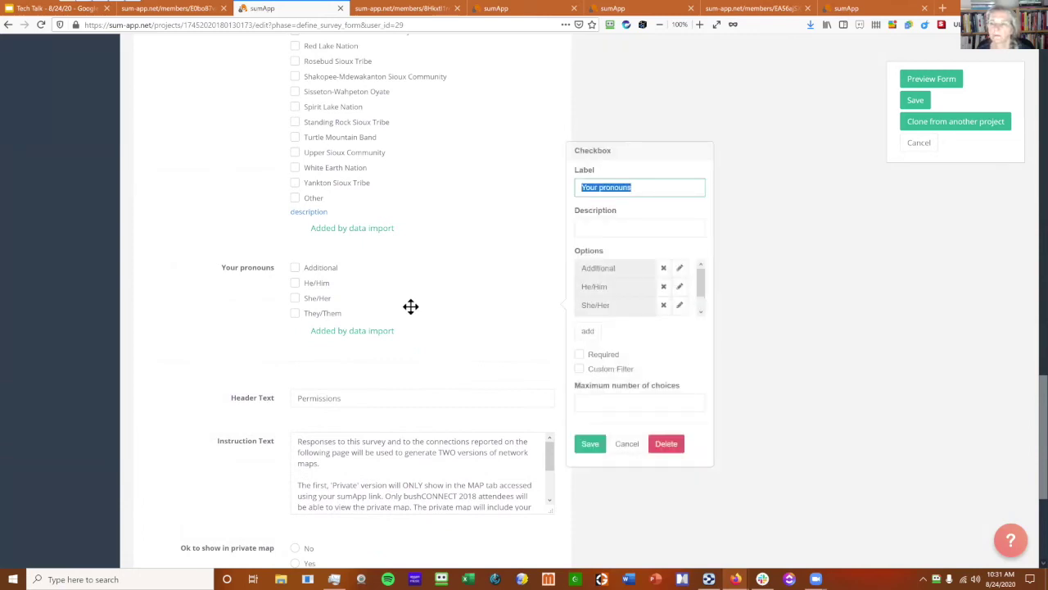
left_click(887, 370)
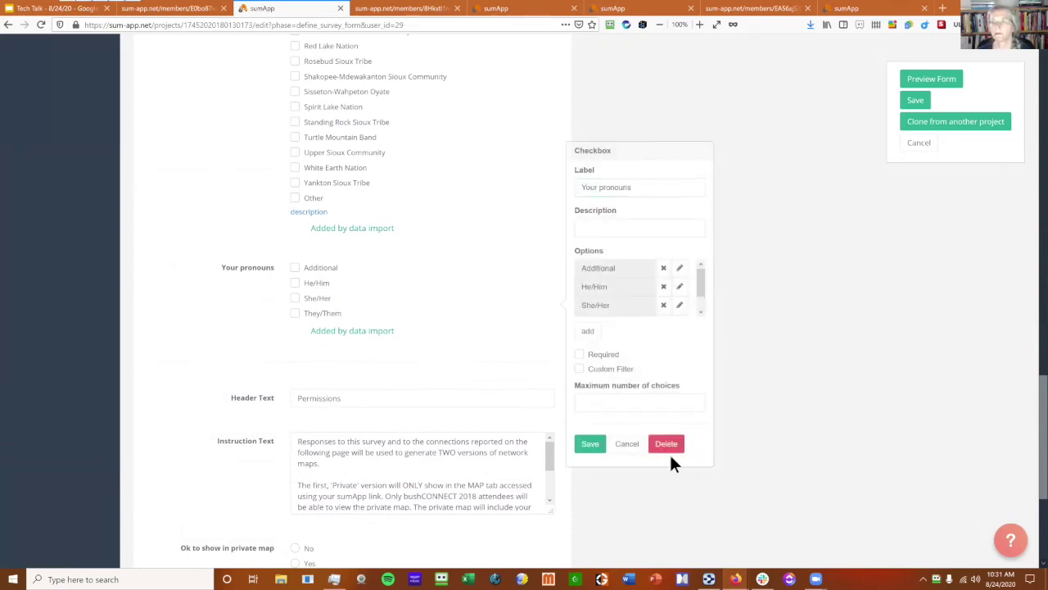
left_click(635, 454)
Step: Enable Custom Filter on the Top 2 Issues question and save both the question and the survey form
scroll(747, 426, "up", 6)
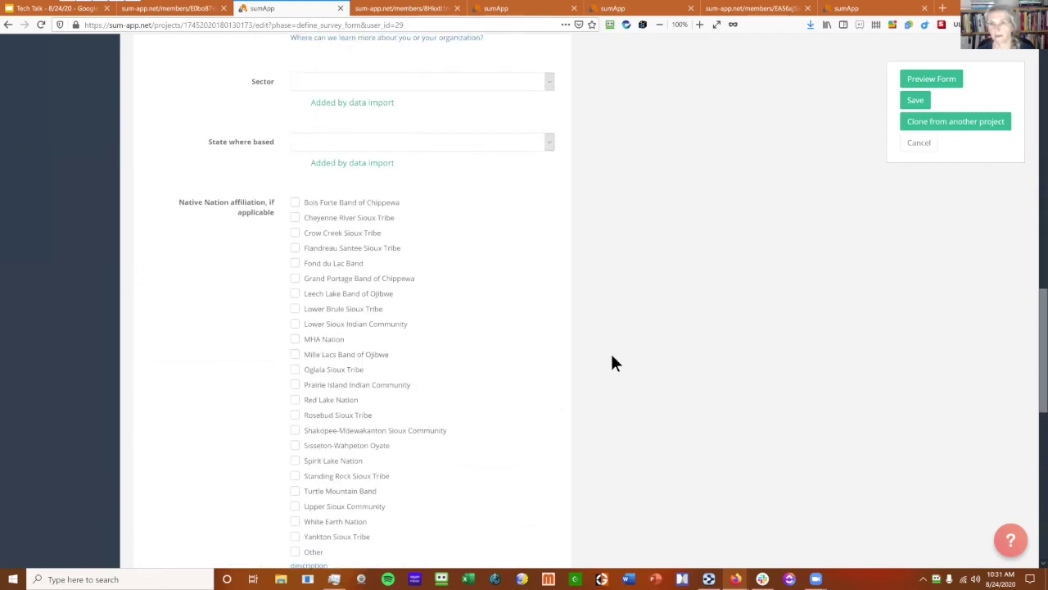
scroll(693, 365, "up", 6)
scroll(752, 373, "up", 3)
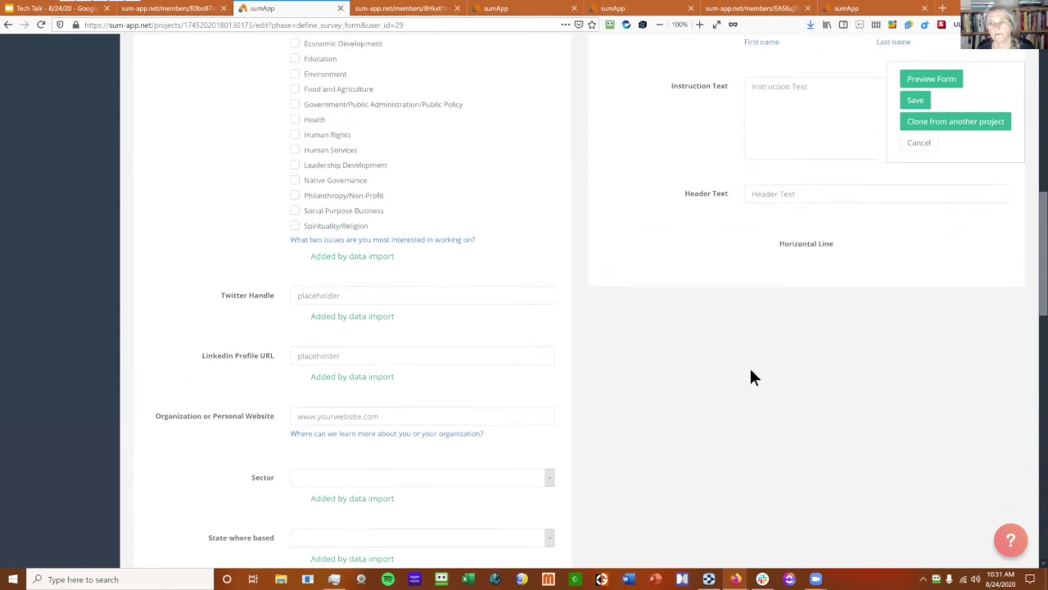
scroll(751, 375, "up", 1)
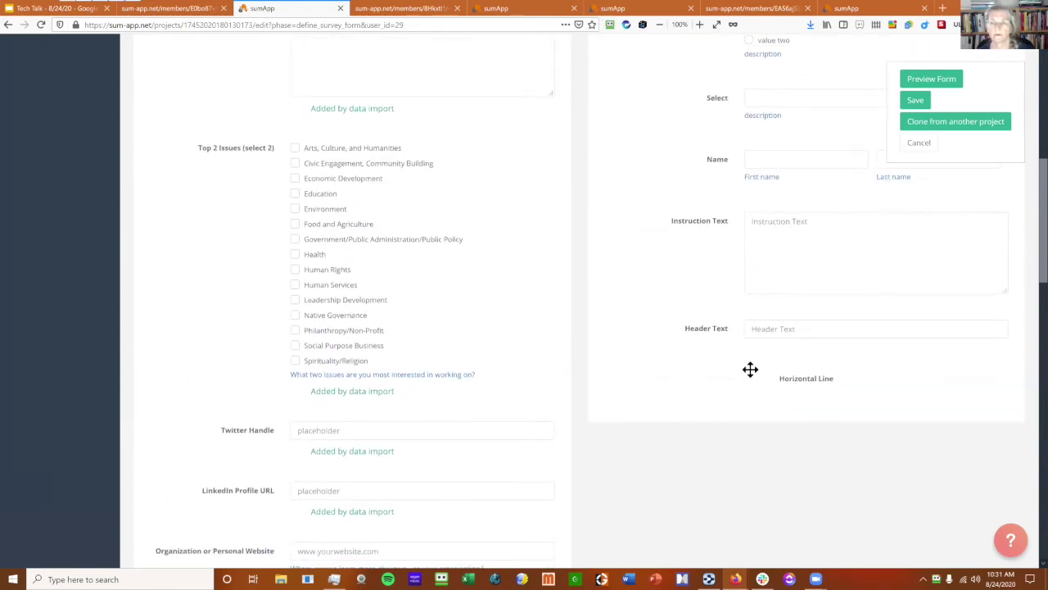
scroll(576, 352, "up", 1)
scroll(578, 352, "up", 1)
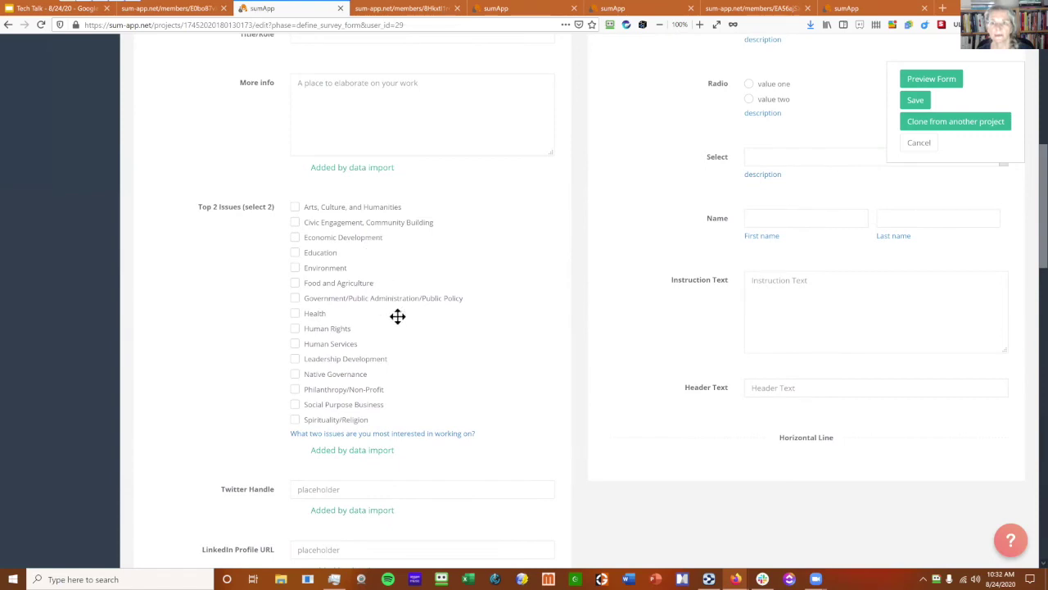
left_click(353, 306)
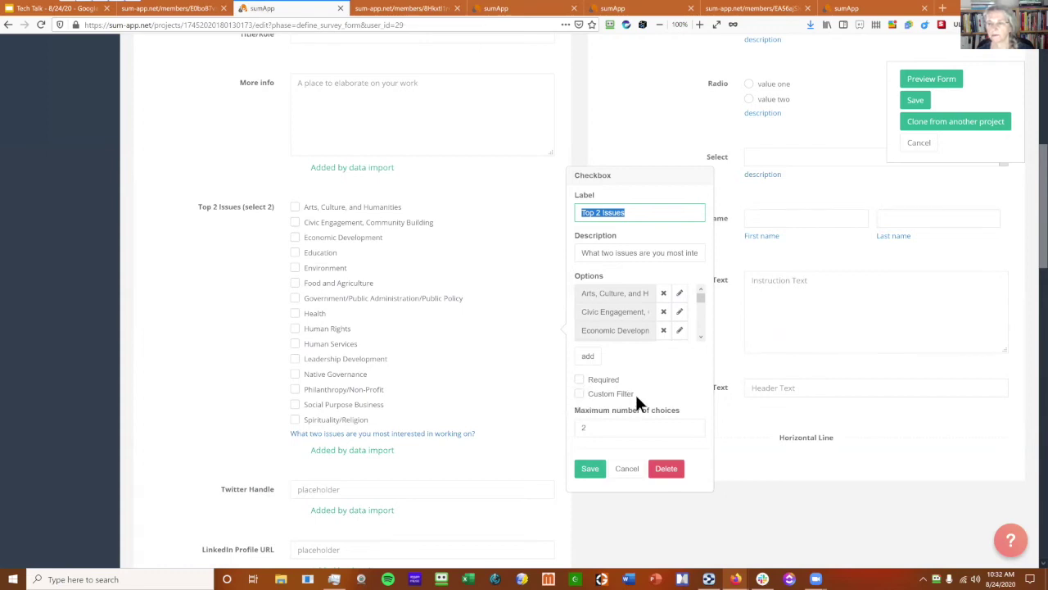
left_click(578, 393)
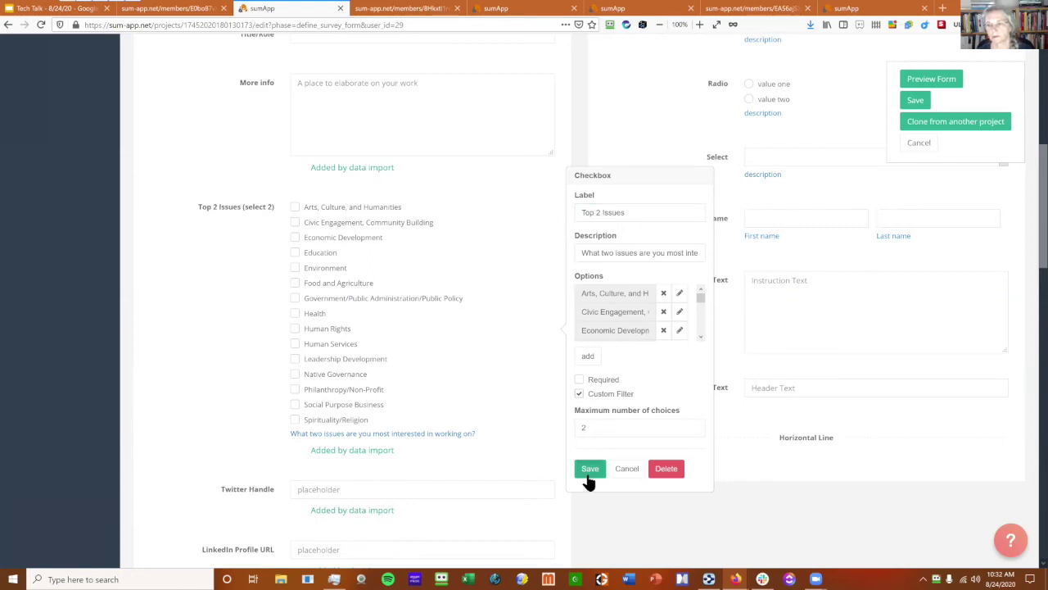
left_click(589, 473)
left_click(915, 102)
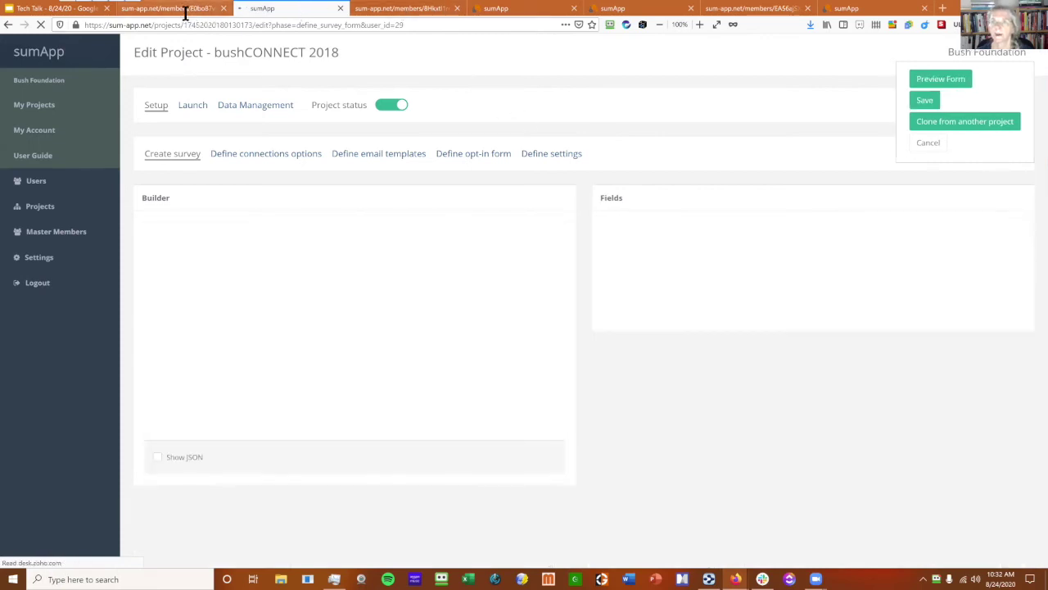
Step: Reload the bushCONNECT 2018 connections page and examine the options in the survey-based filter list
left_click(185, 9)
left_click(40, 25)
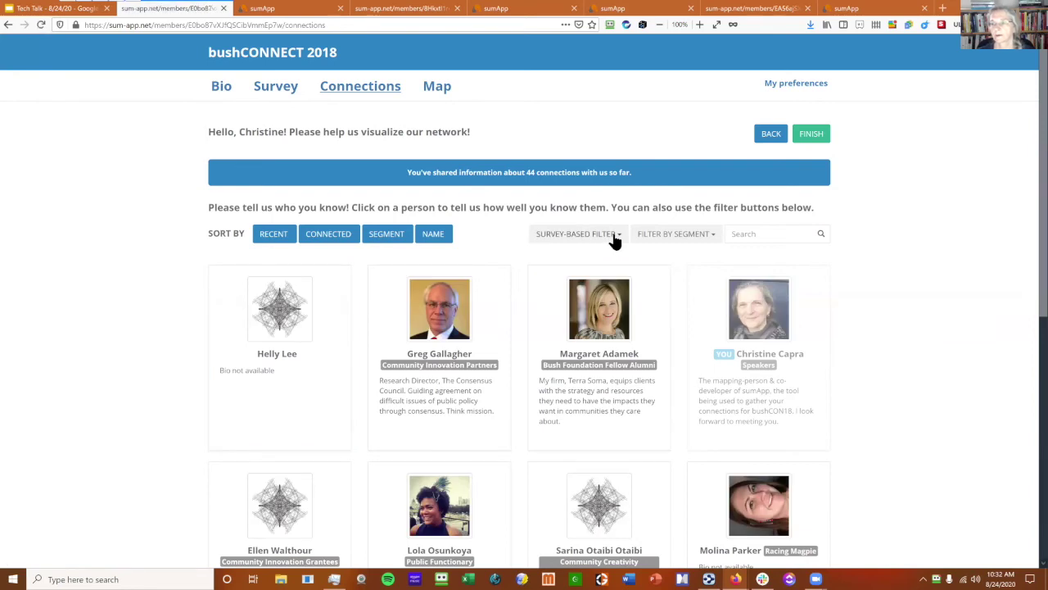
left_click(615, 238)
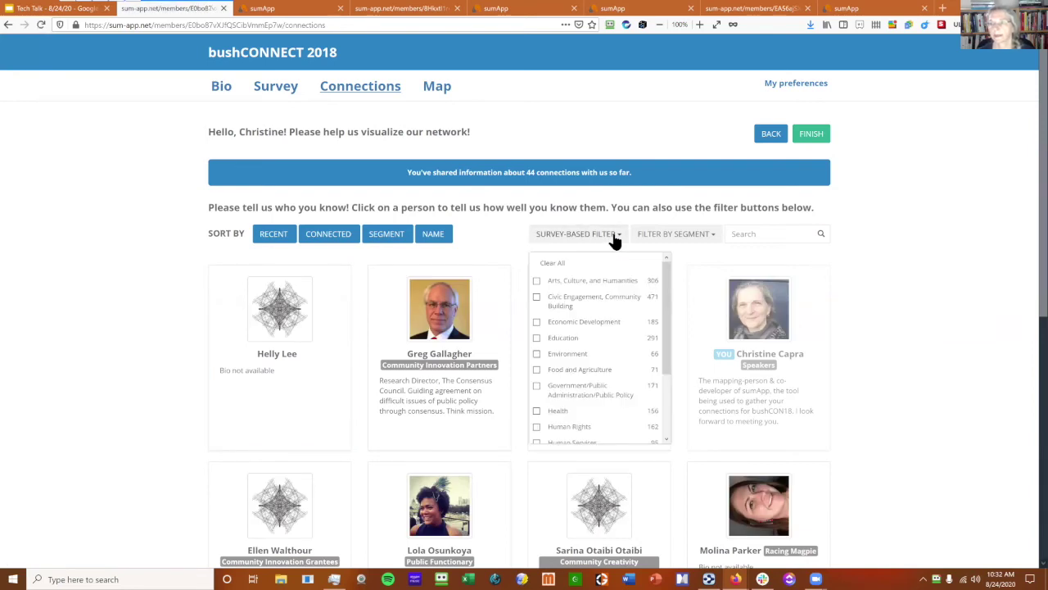
mouse_move(667, 274)
left_mouse_down()
mouse_move(667, 305)
mouse_move(667, 276)
left_mouse_up()
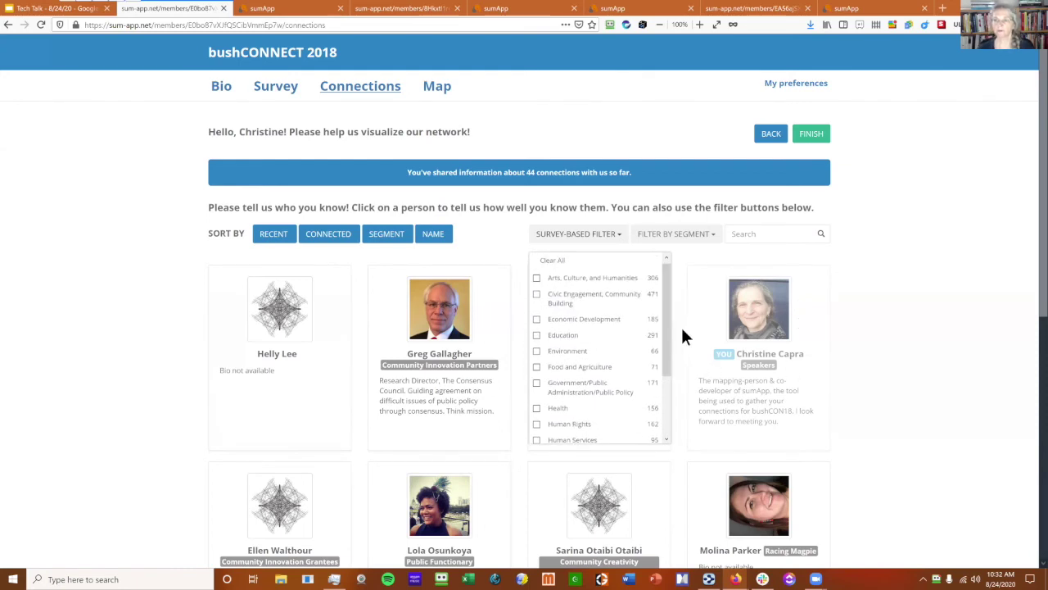
Step: Filter the connections by Human Rights in the survey-based filter and look through the matching members
scroll(667, 306, "down", 1)
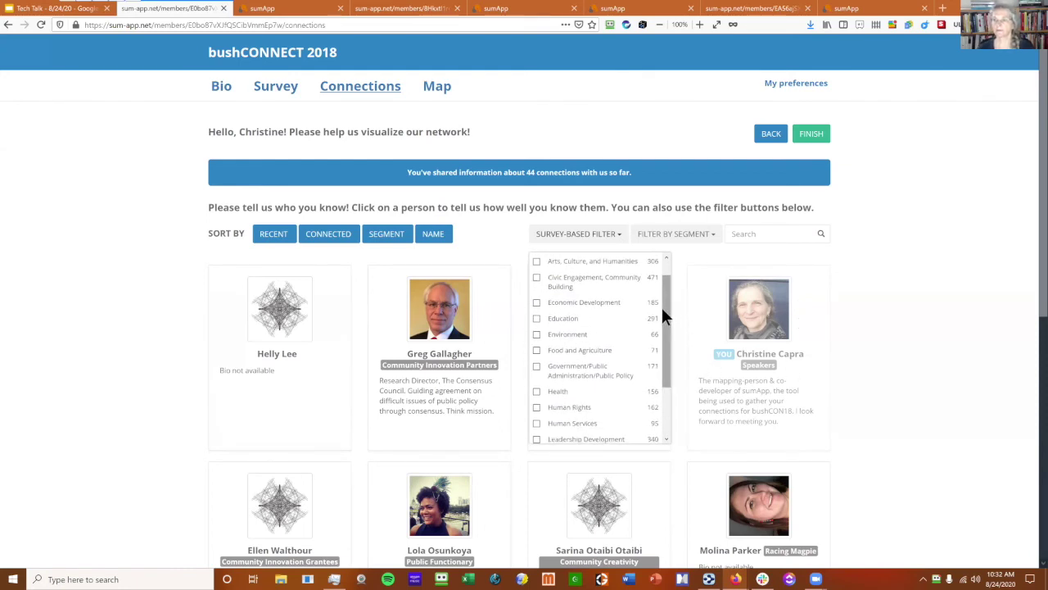
left_click_drag(663, 308, 666, 341)
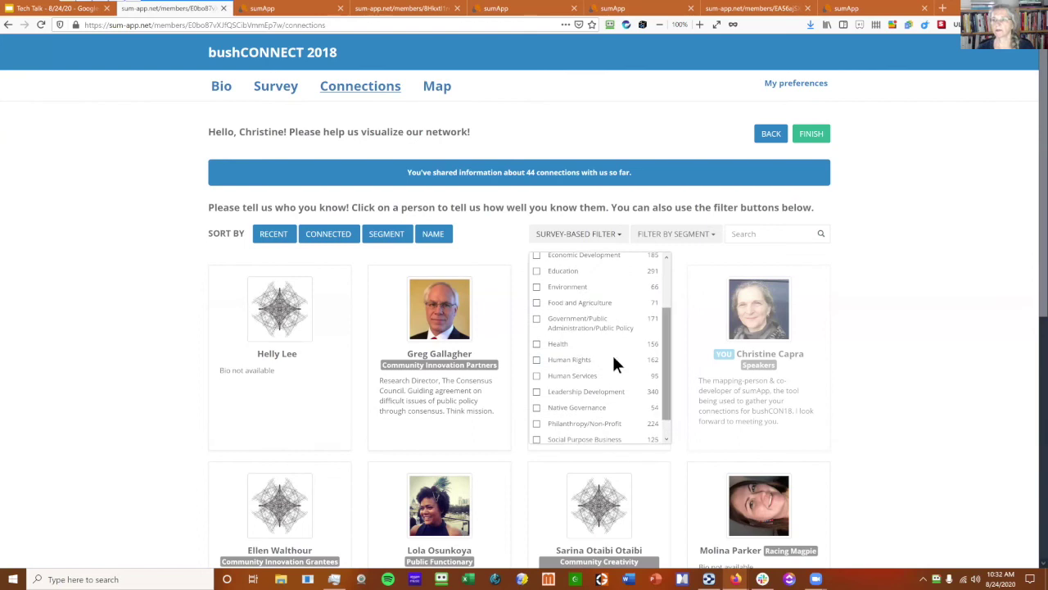
left_click(536, 360)
left_click(897, 374)
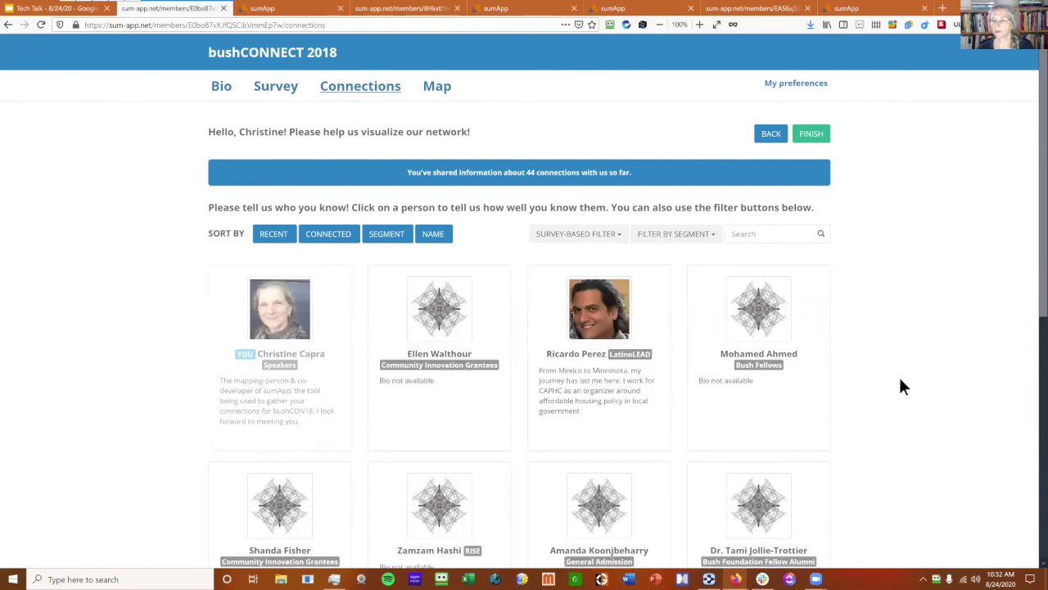
scroll(900, 379, "down", 5)
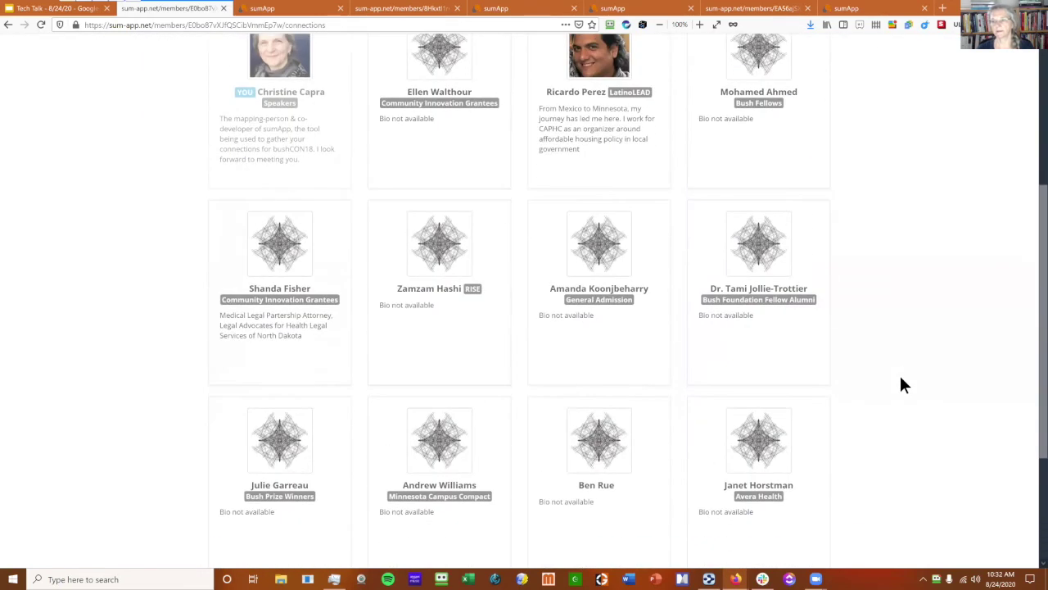
scroll(900, 382, "down", 6)
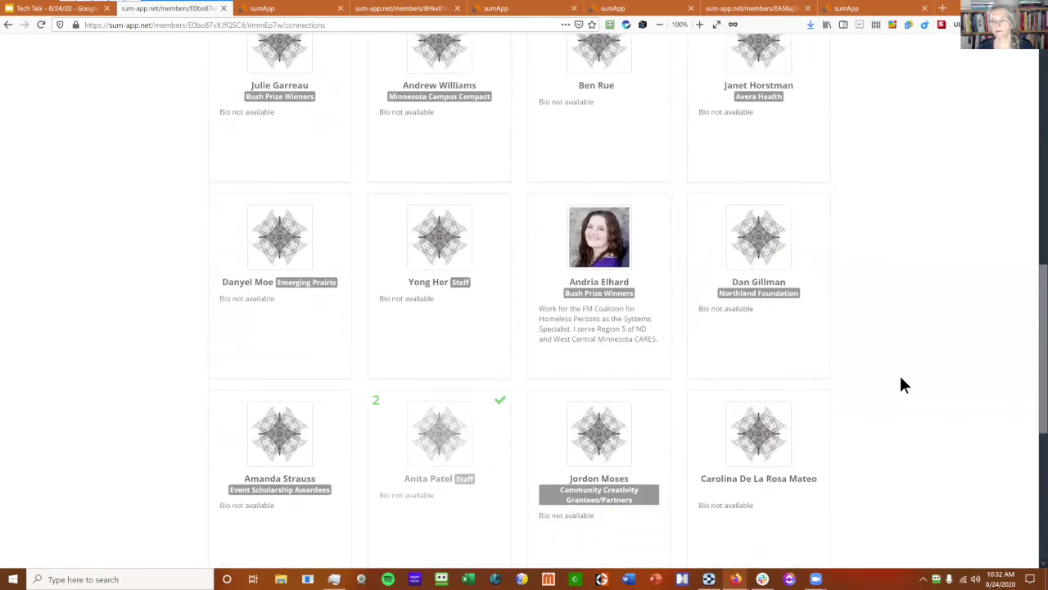
scroll(901, 385, "down", 2)
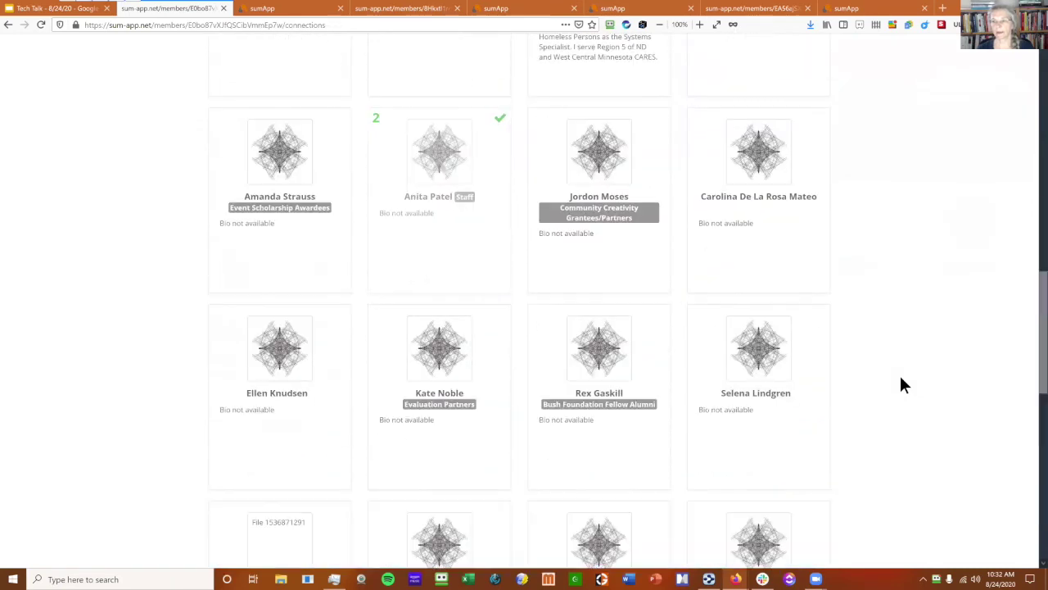
scroll(943, 352, "down", 1)
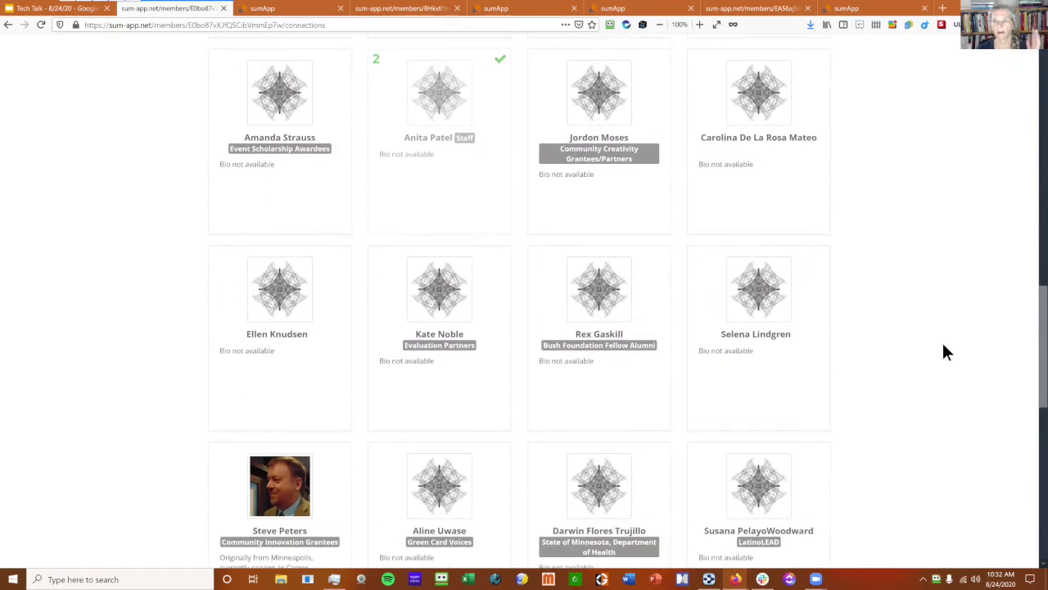
scroll(933, 340, "up", 15)
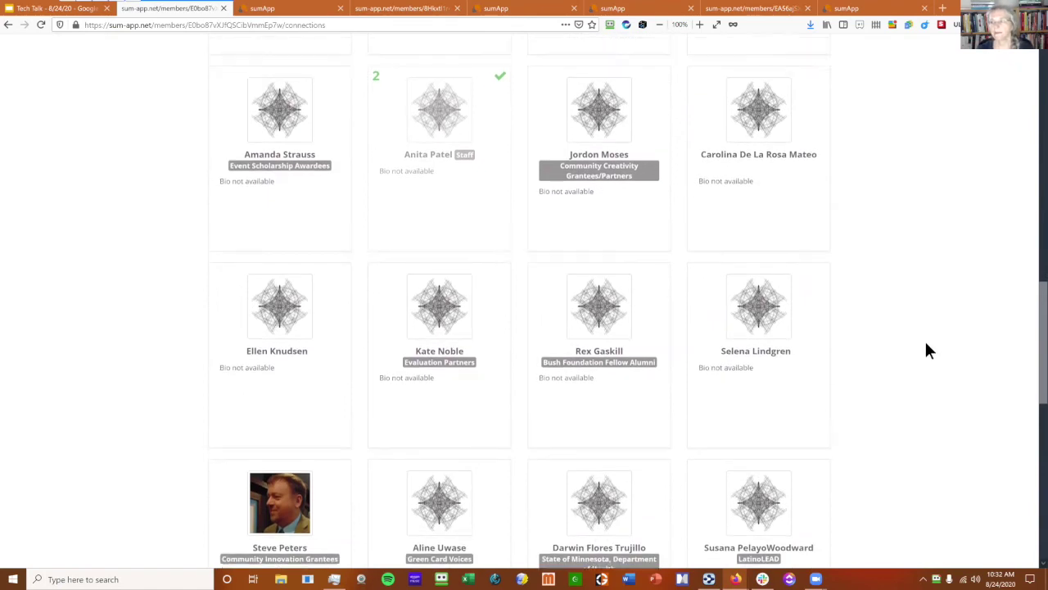
scroll(862, 262, "up", 2)
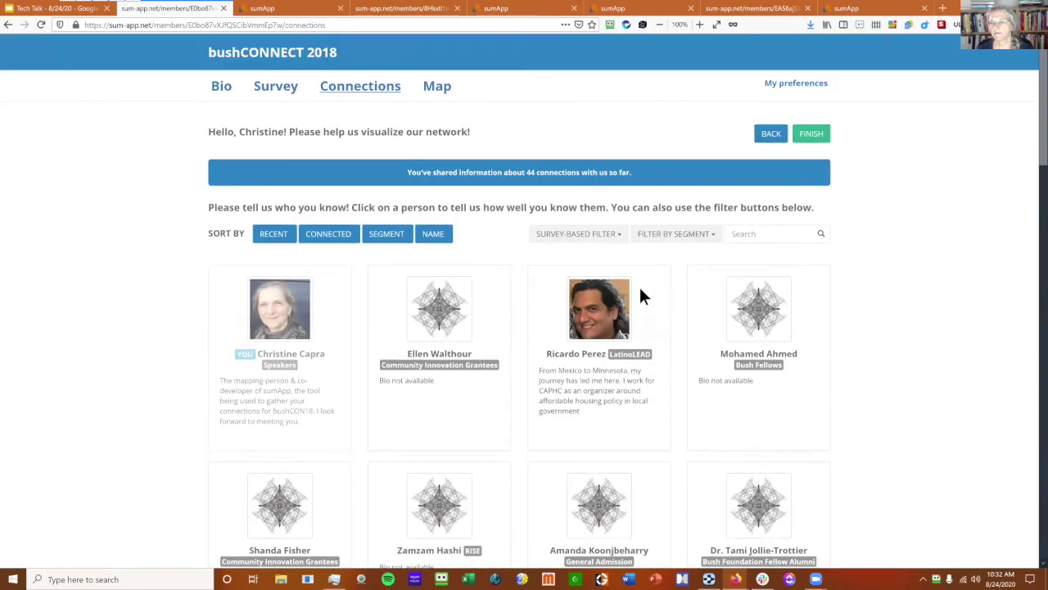
Step: Replace the Human Rights filter with Arts, Culture, and Humanities in the survey-based filter
left_click(603, 236)
scroll(662, 368, "up", 2)
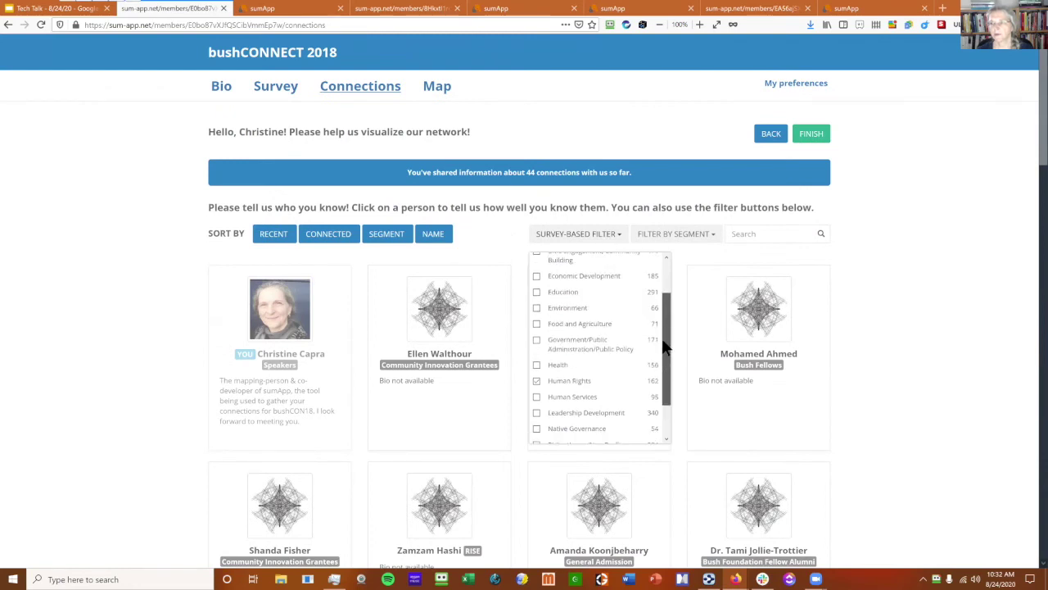
left_click(536, 281)
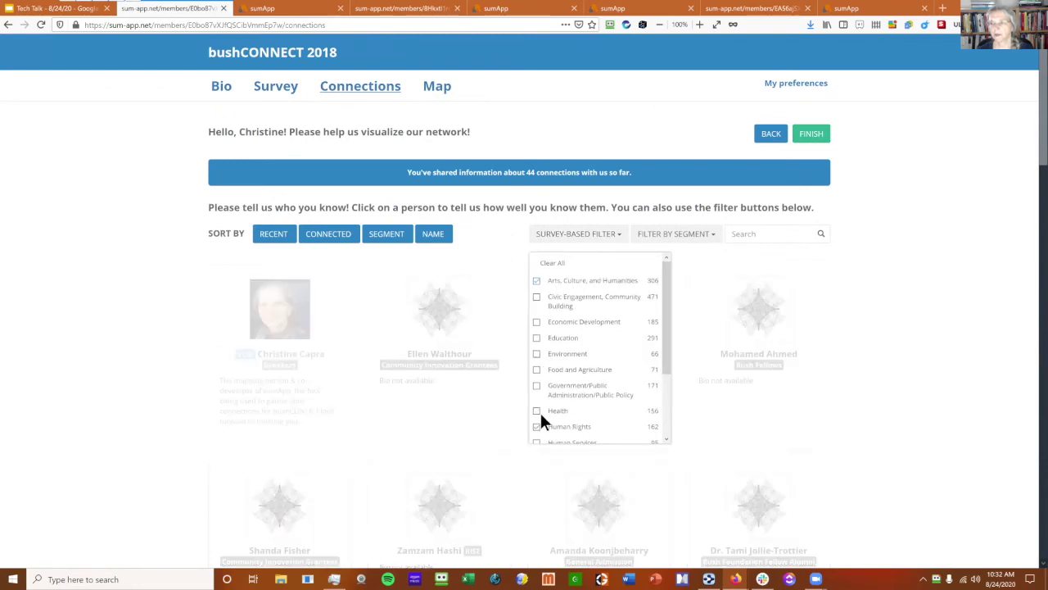
left_click(870, 328)
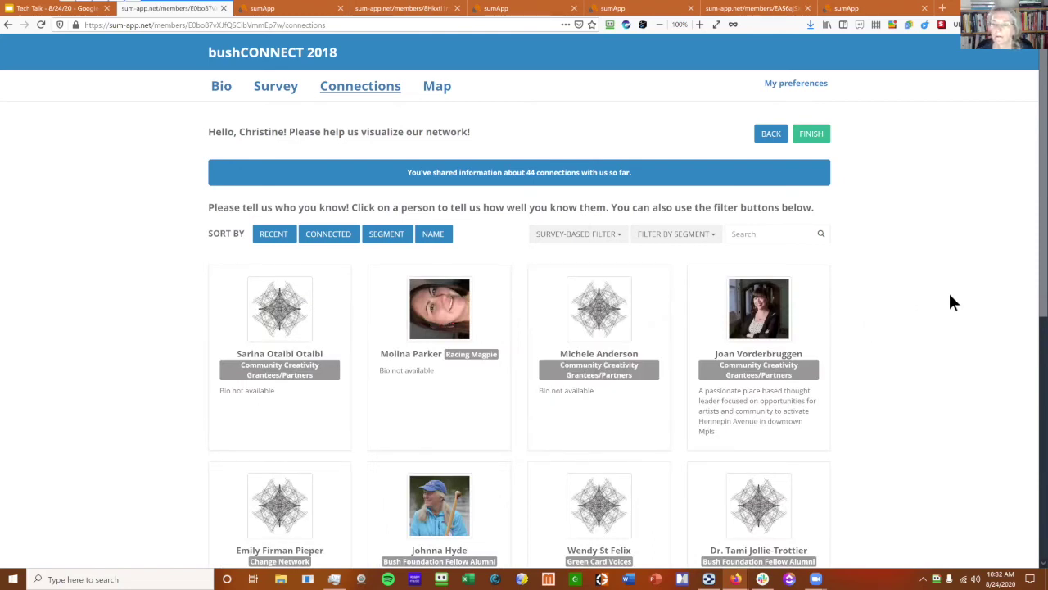
Step: Examine the full list of survey-based filter options and the member cards shown for Arts, Culture, and Humanities
left_click(591, 240)
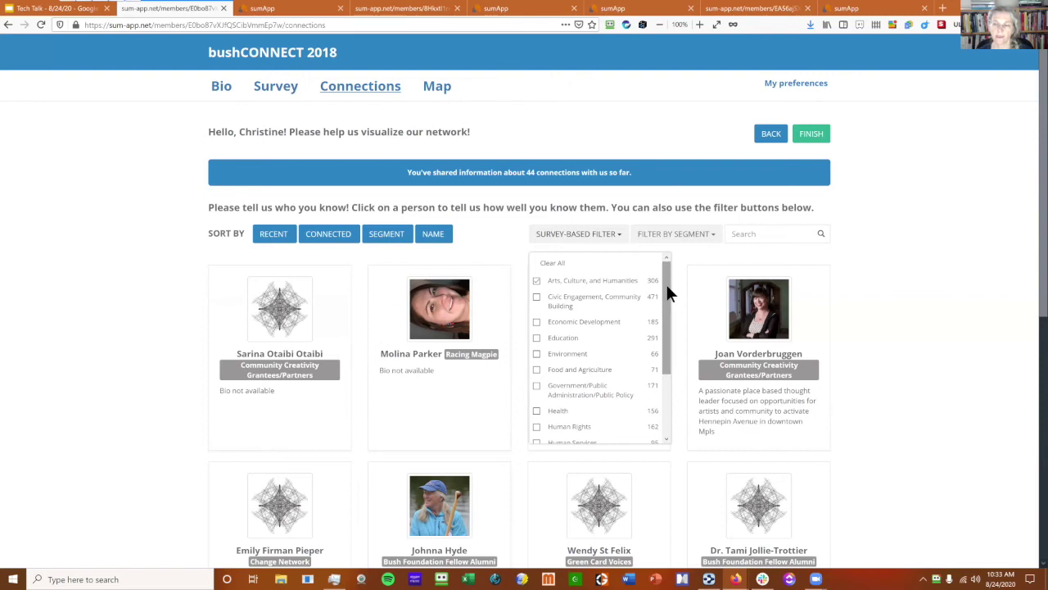
scroll(613, 391, "down", 3)
scroll(612, 391, "down", 1)
scroll(591, 347, "up", 5)
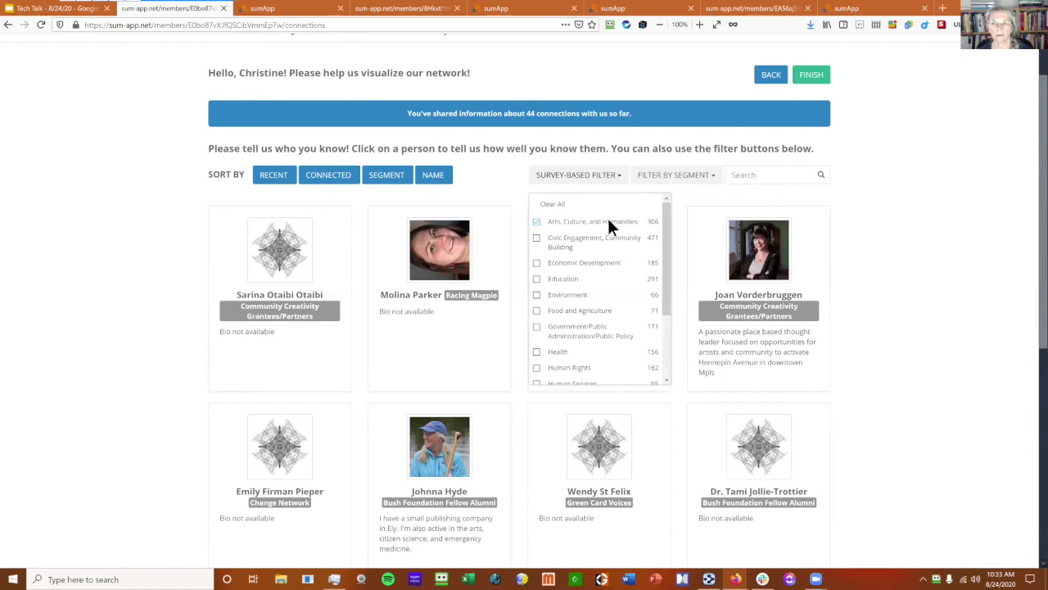
scroll(636, 294, "down", 3)
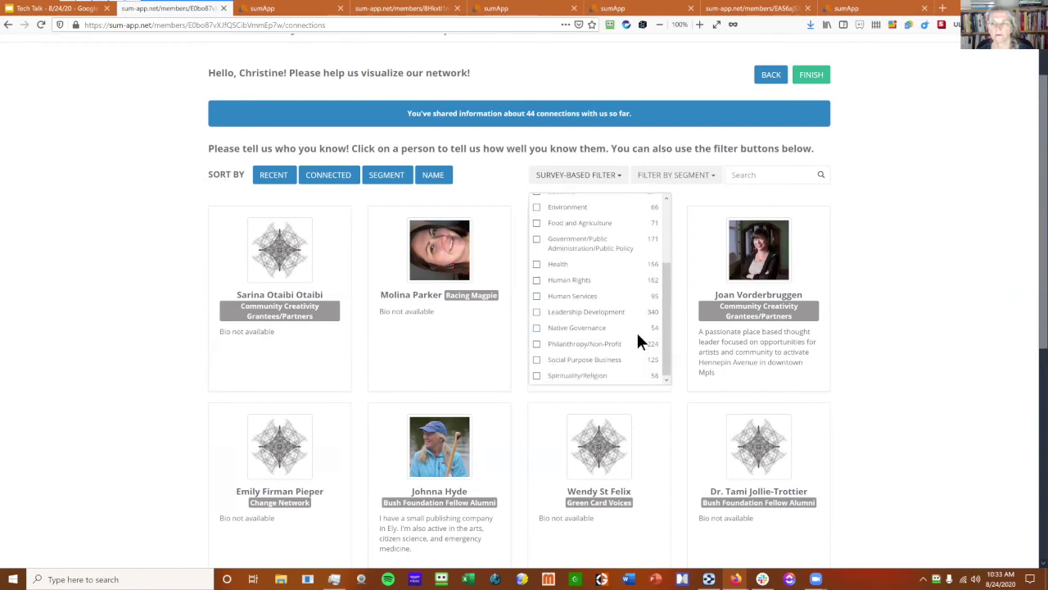
scroll(632, 336, "down", 1)
scroll(606, 262, "up", 5)
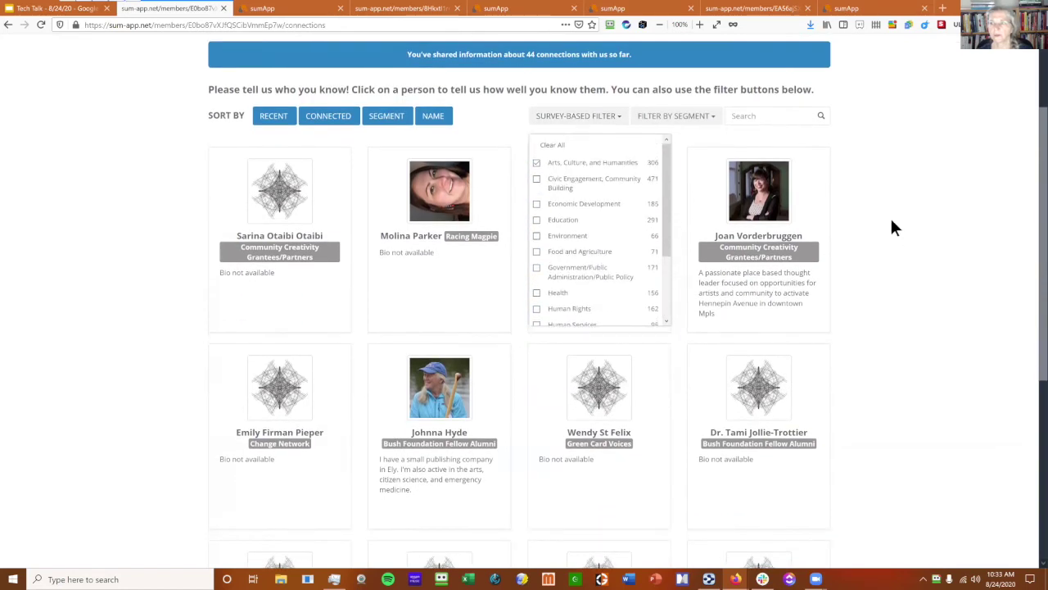
left_click(891, 278)
scroll(835, 294, "up", 1)
scroll(770, 303, "up", 2)
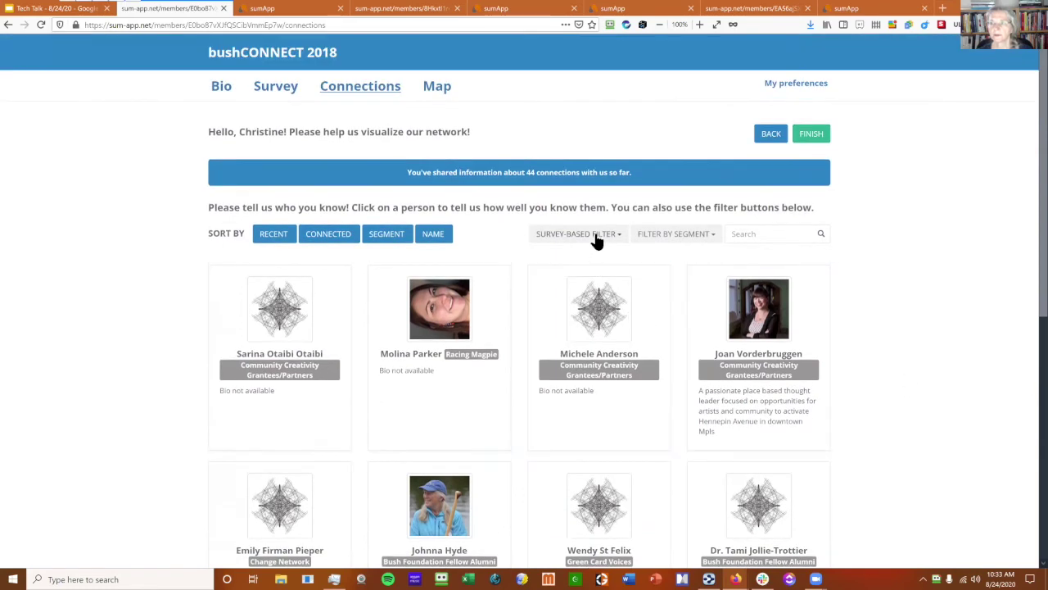
left_click(594, 237)
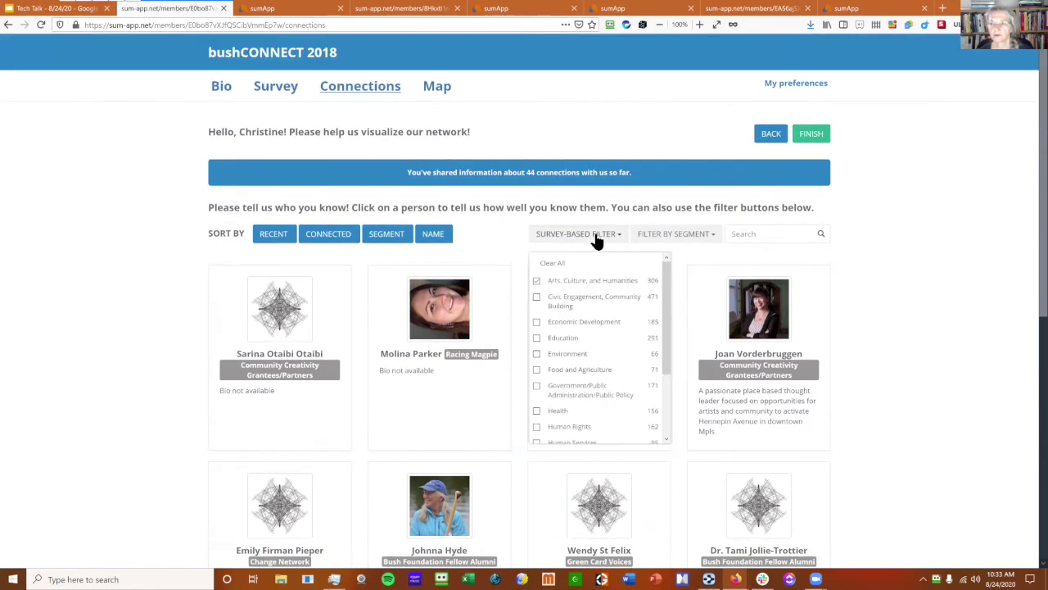
left_click(938, 298)
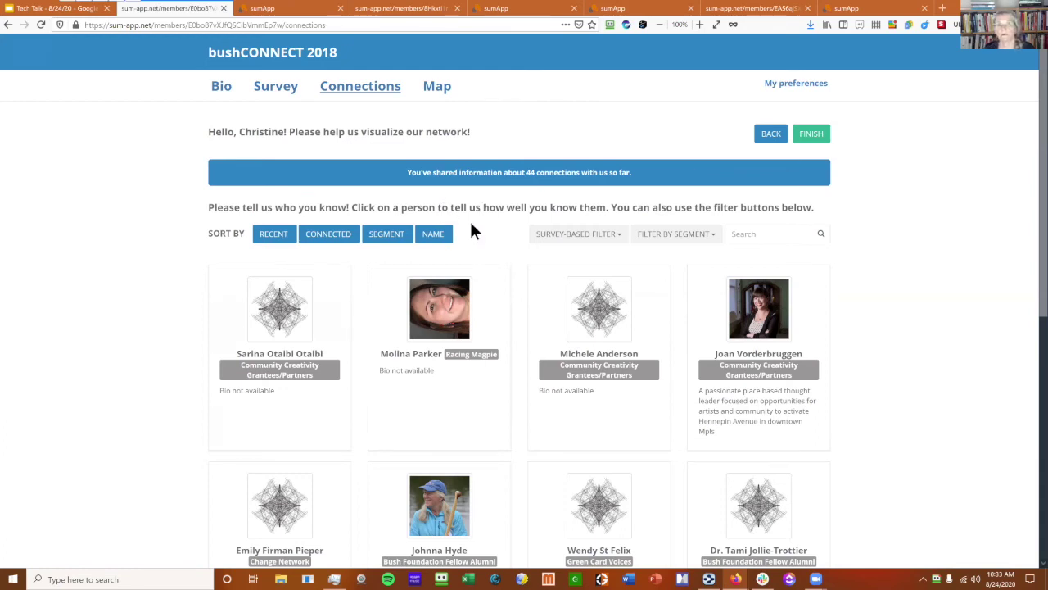
Step: Remove the Arts, Culture, and Humanities filter from the connections and close the filter list
left_click(595, 240)
left_click(537, 281)
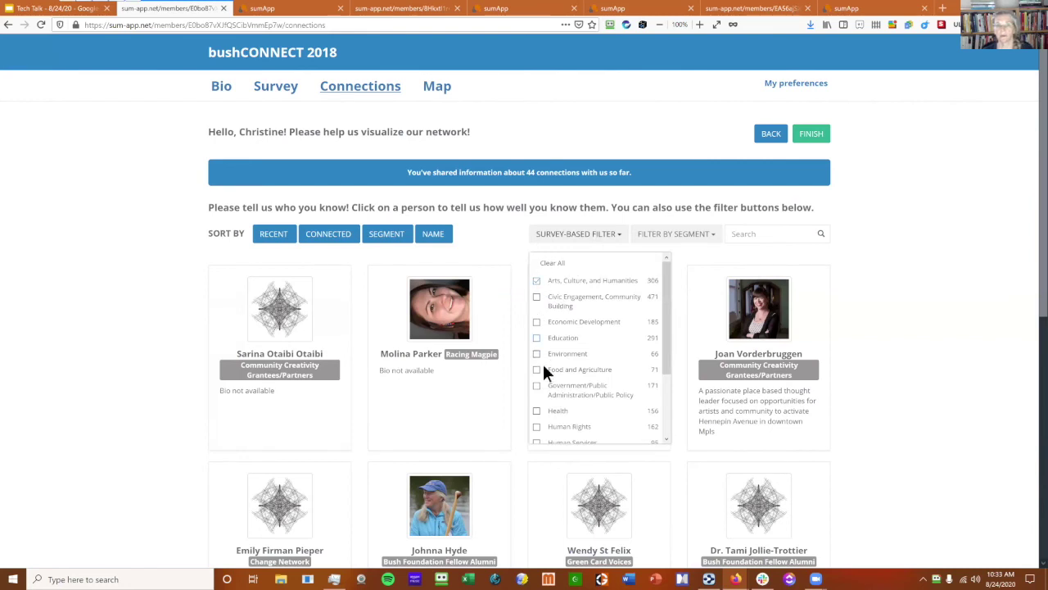
left_click(537, 280)
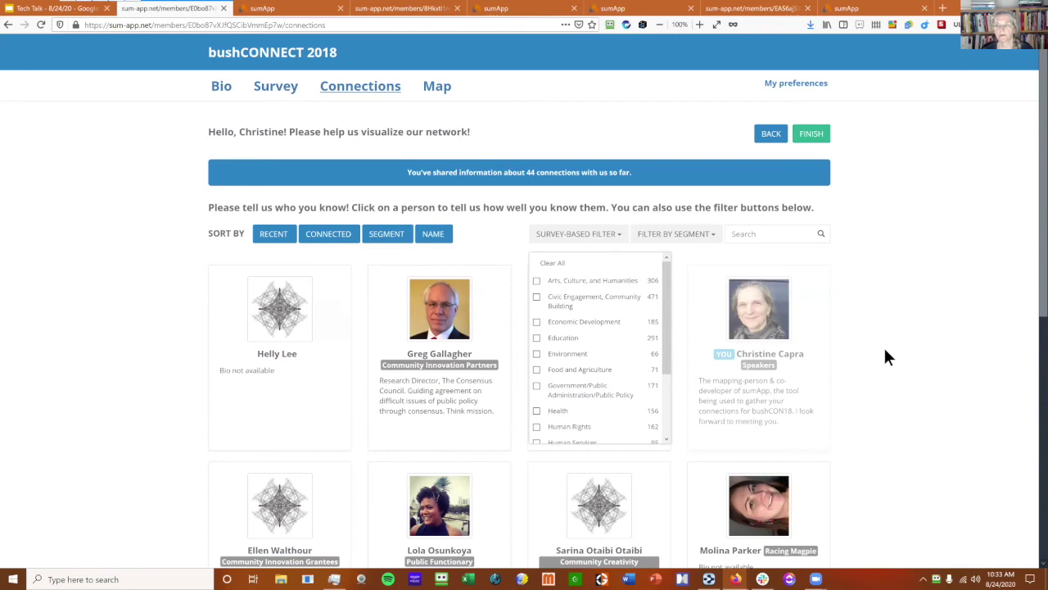
left_click(896, 342)
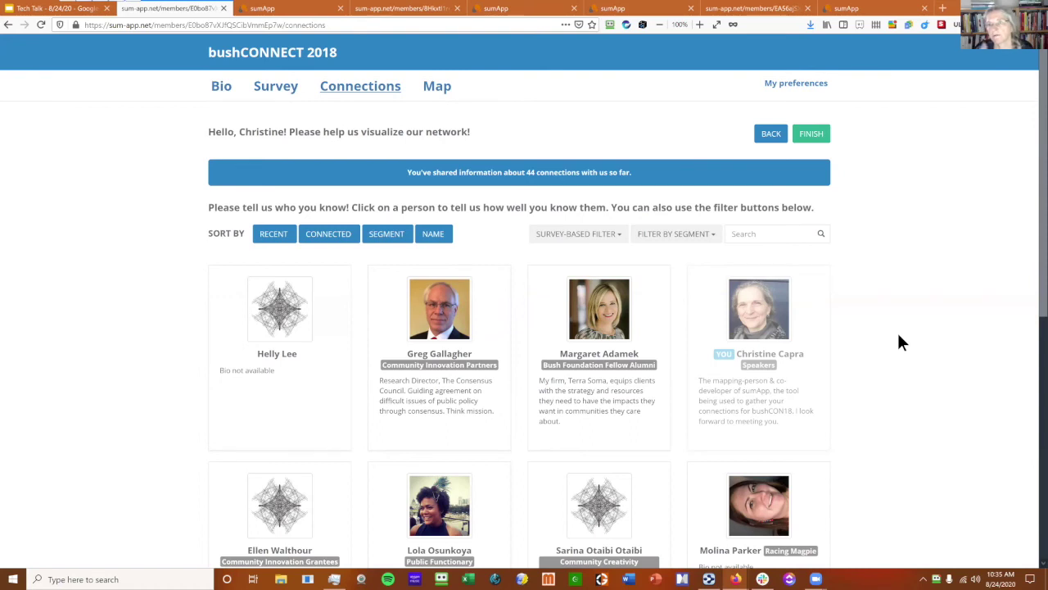
Step: Switch to the Social System Mapping Community of Practice connections page and examine its sorting and search options
left_click(264, 10)
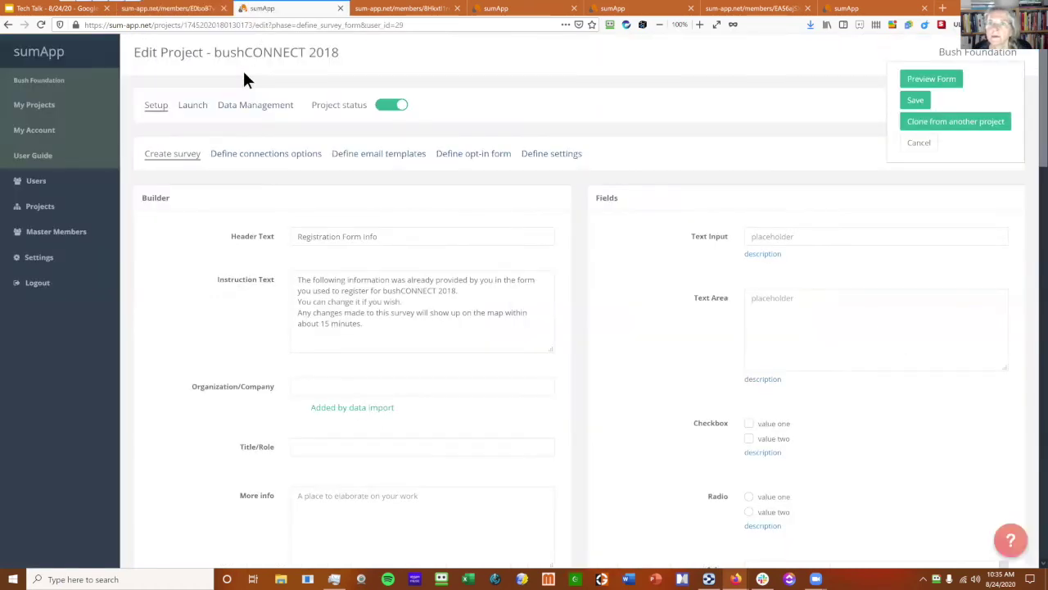
left_click(392, 9)
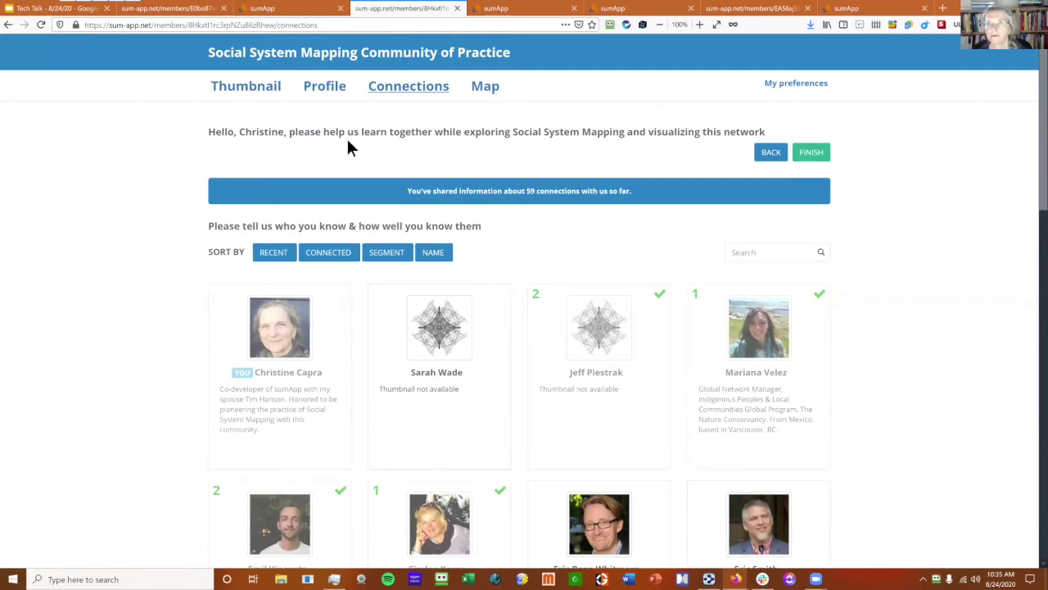
left_click_drag(221, 53, 544, 63)
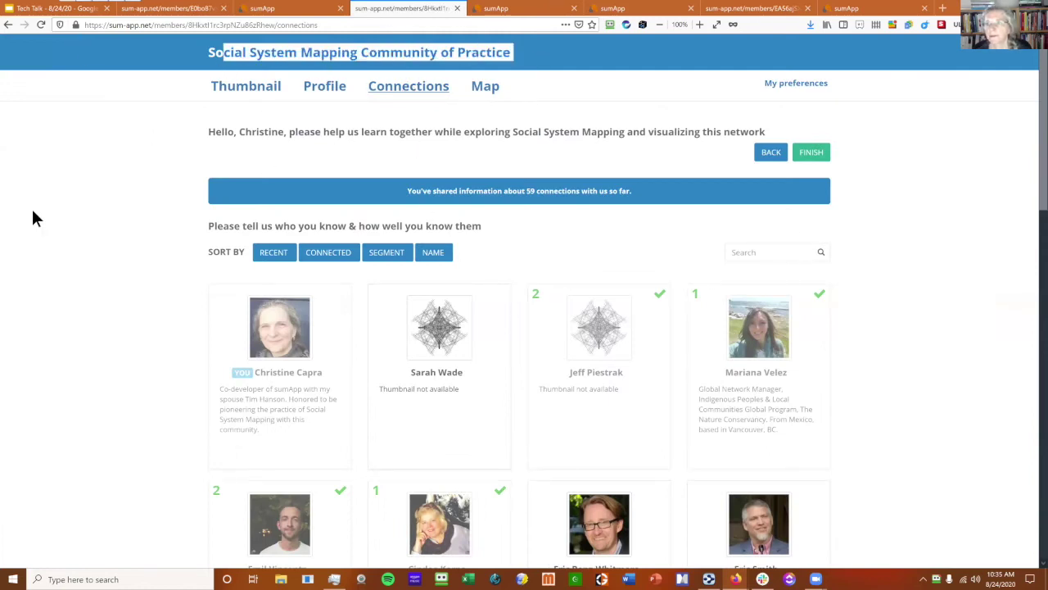
scroll(898, 340, "down", 3)
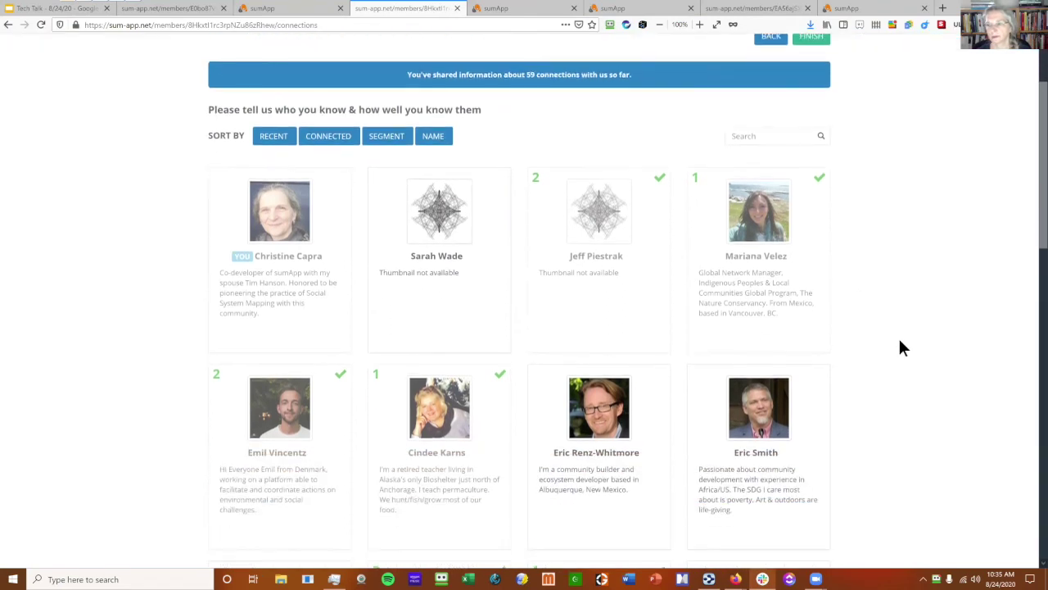
scroll(899, 335, "up", 3)
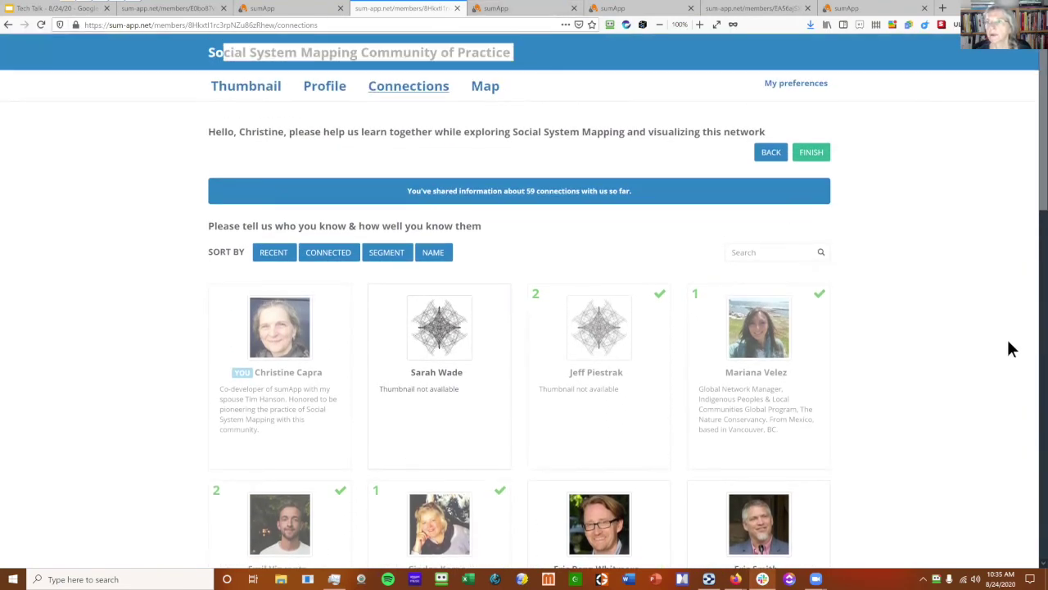
left_click(940, 358)
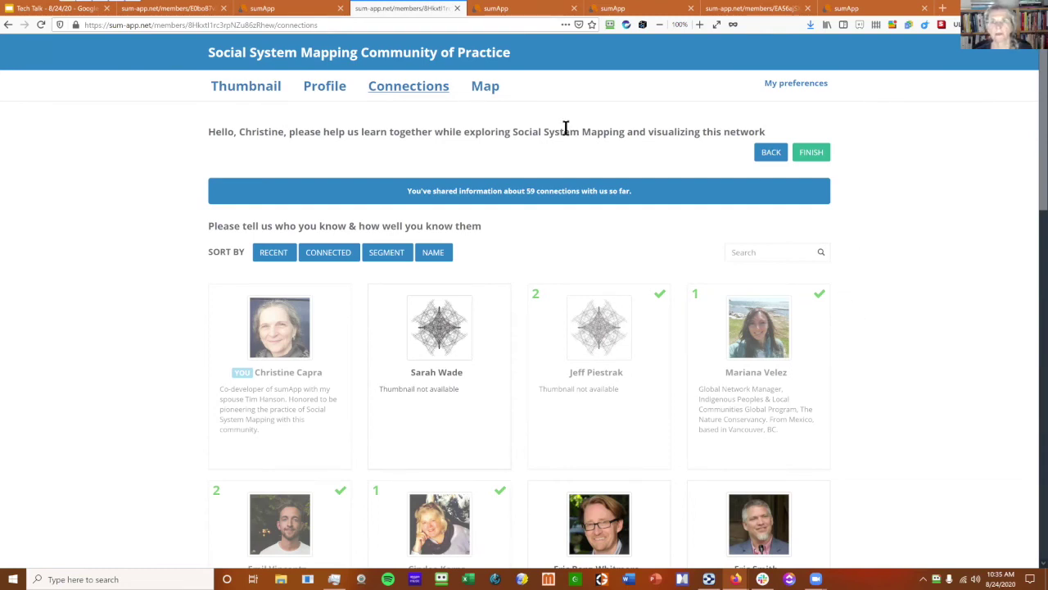
Step: Return to the bushCONNECT 2018 connections page and compare the survey-based and segment filter lists
left_click(276, 10)
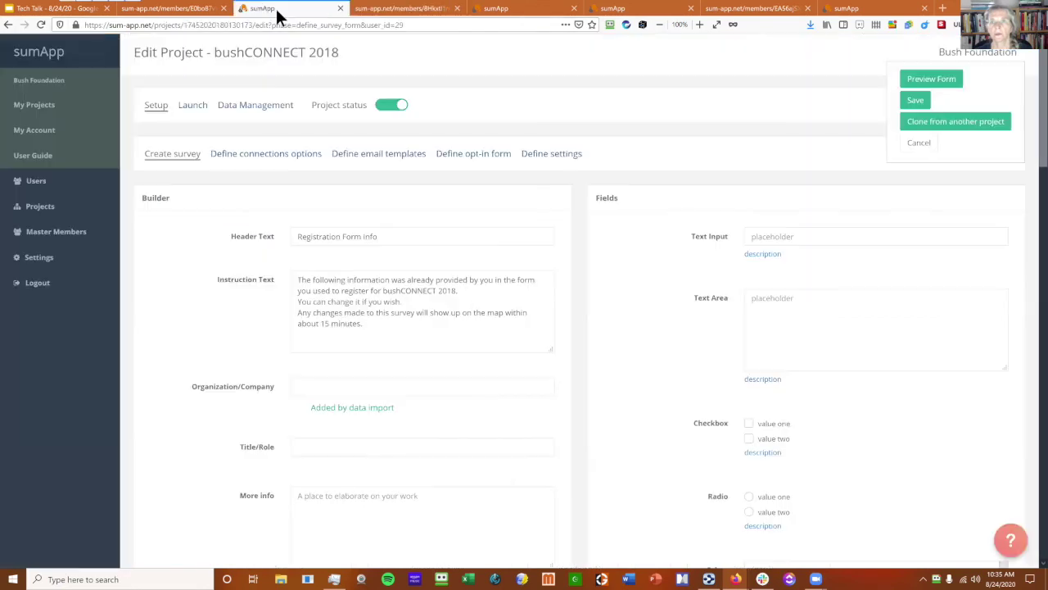
left_click(185, 10)
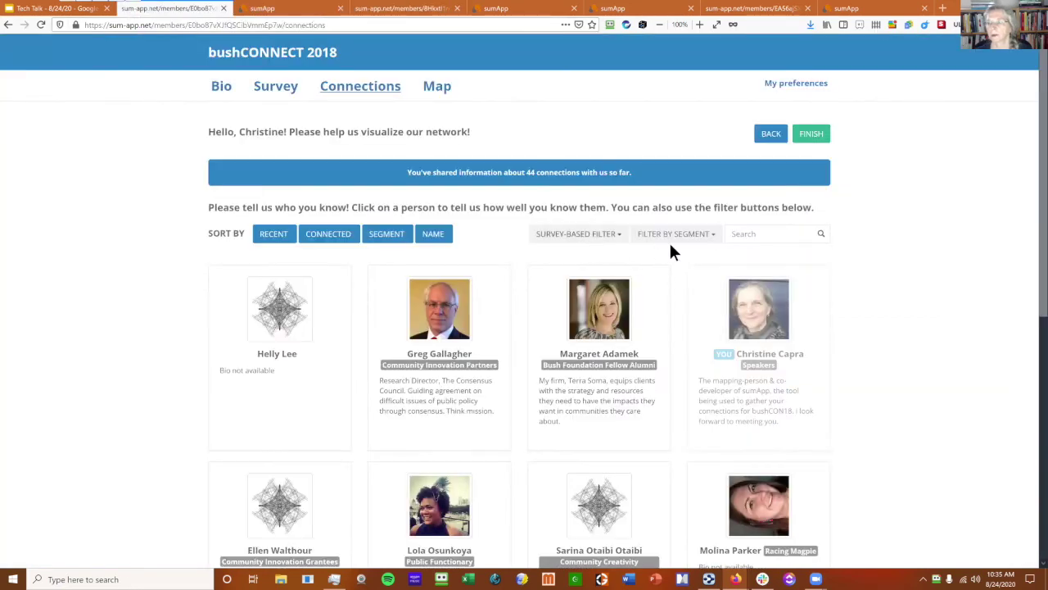
left_click(585, 242)
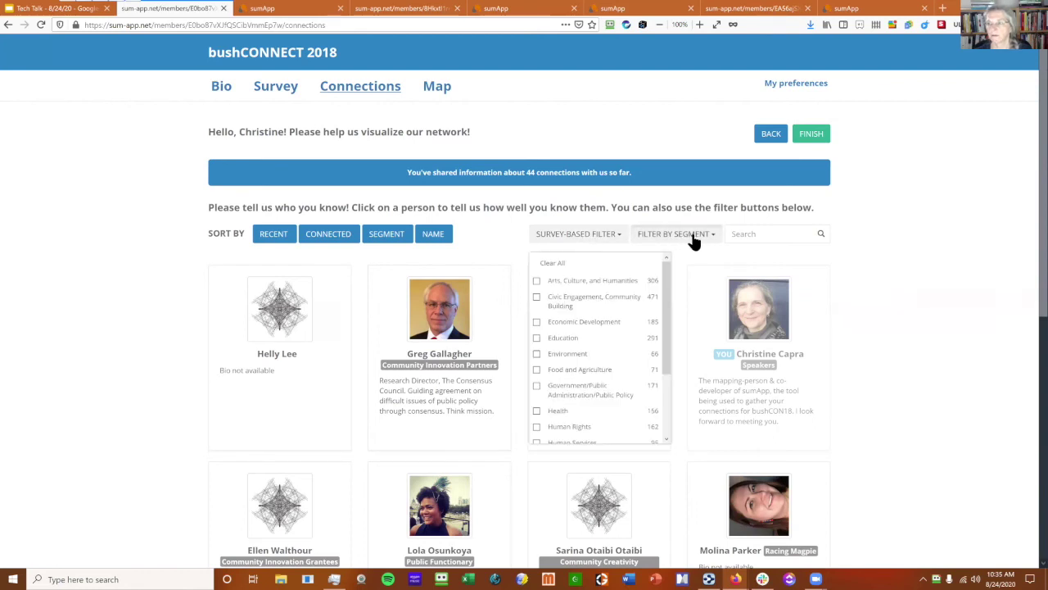
left_click(693, 241)
left_click(613, 242)
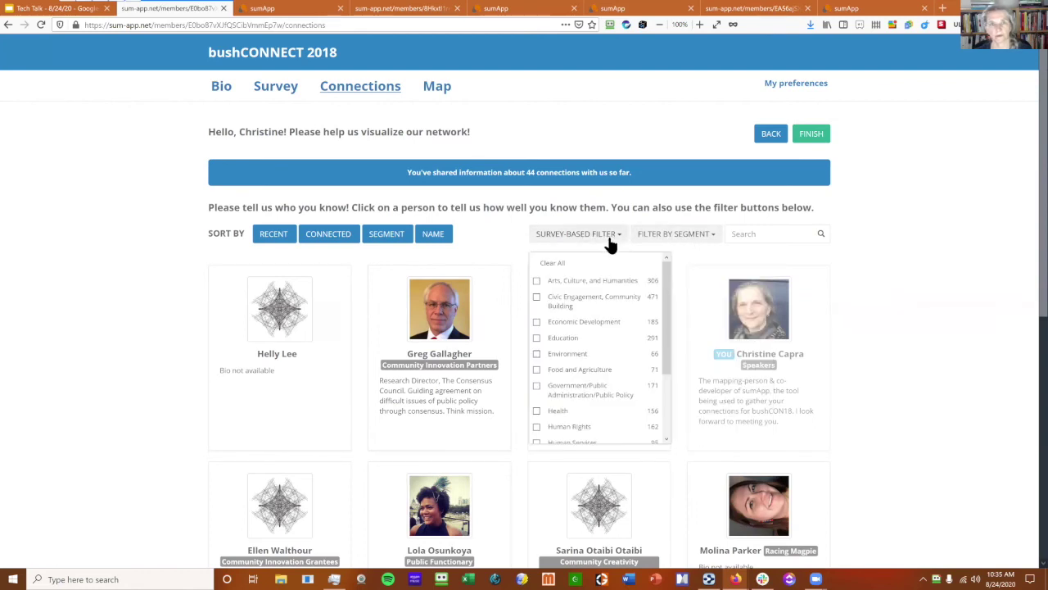
Step: Filter the connections by the Ecosystem Grantees segment, then view and close the survey-based filter list
left_click(655, 242)
left_click(662, 288)
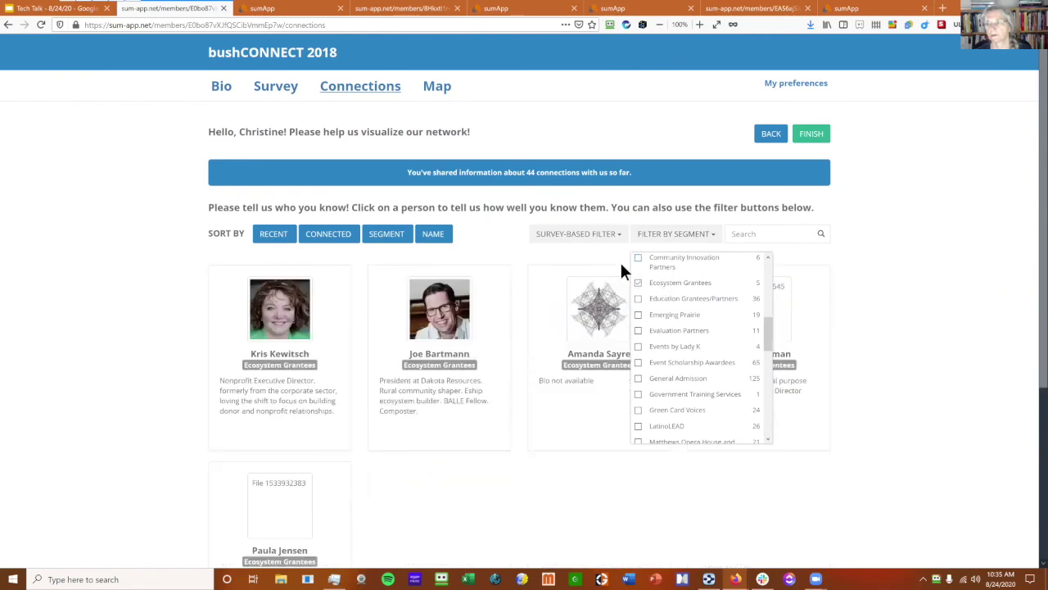
left_click(576, 240)
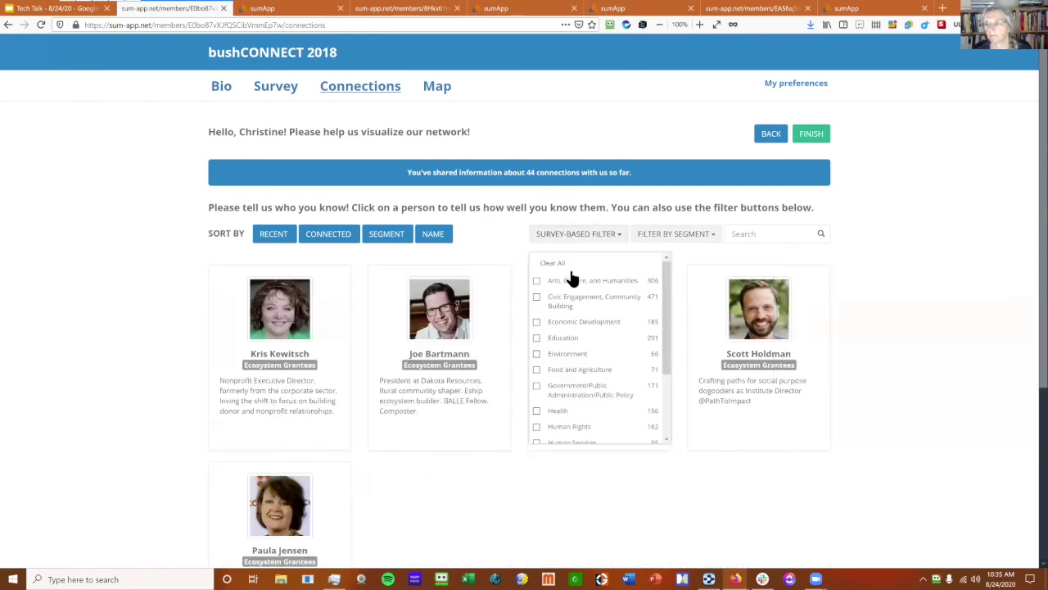
left_click(966, 294)
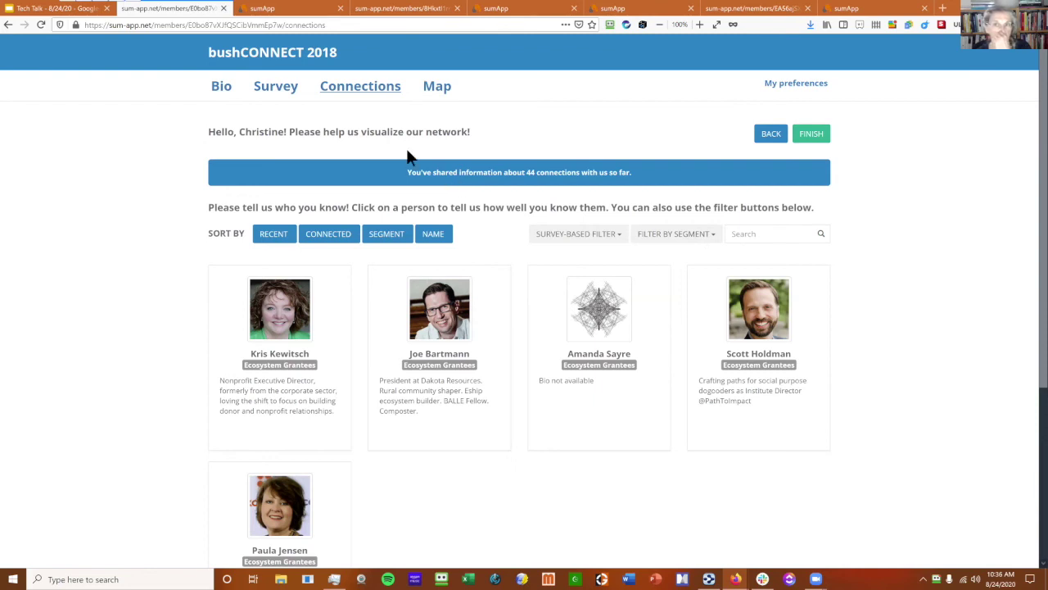
Step: Switch to The RE-AMP Network connections page, then view and close its segment filter list
left_click(315, 17)
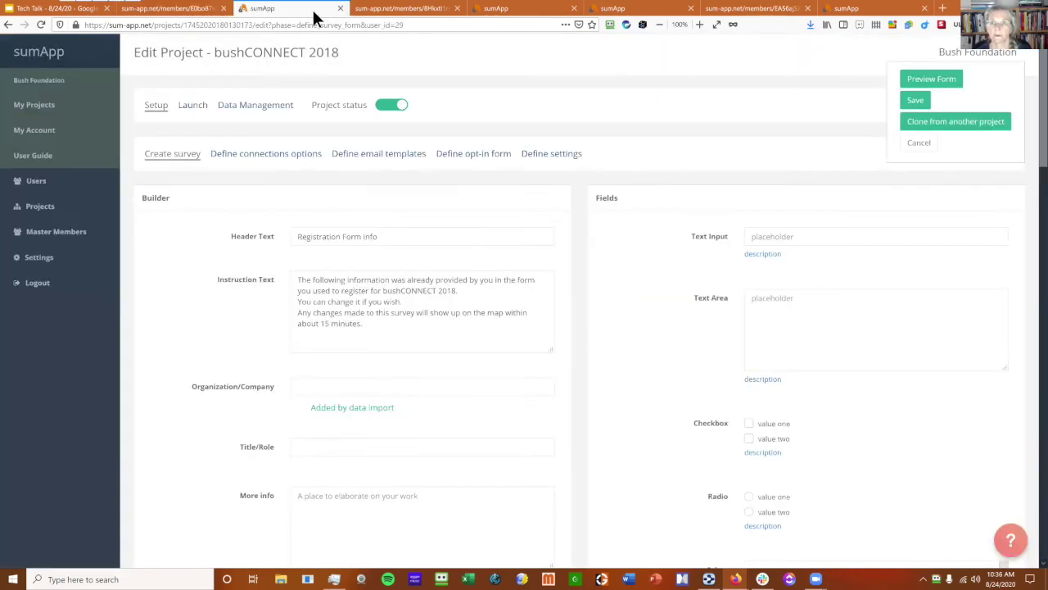
left_click(386, 16)
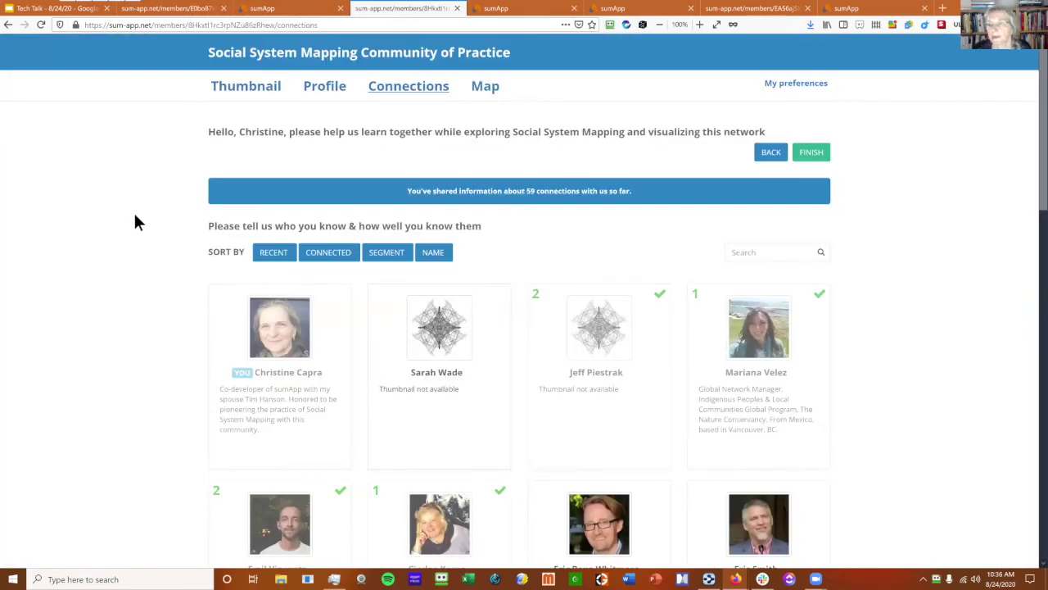
left_click(517, 8)
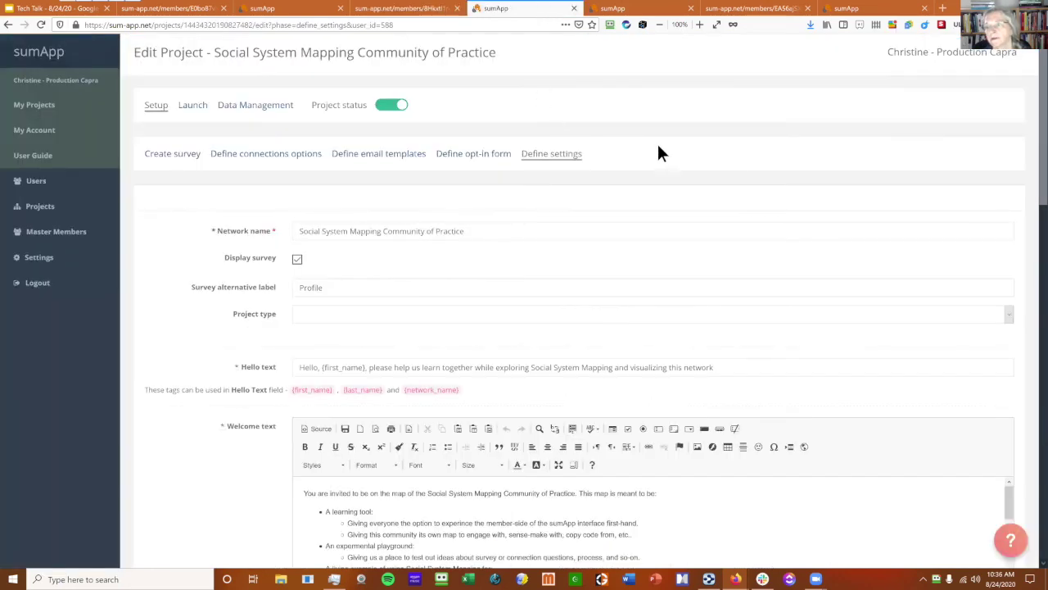
left_click(644, 10)
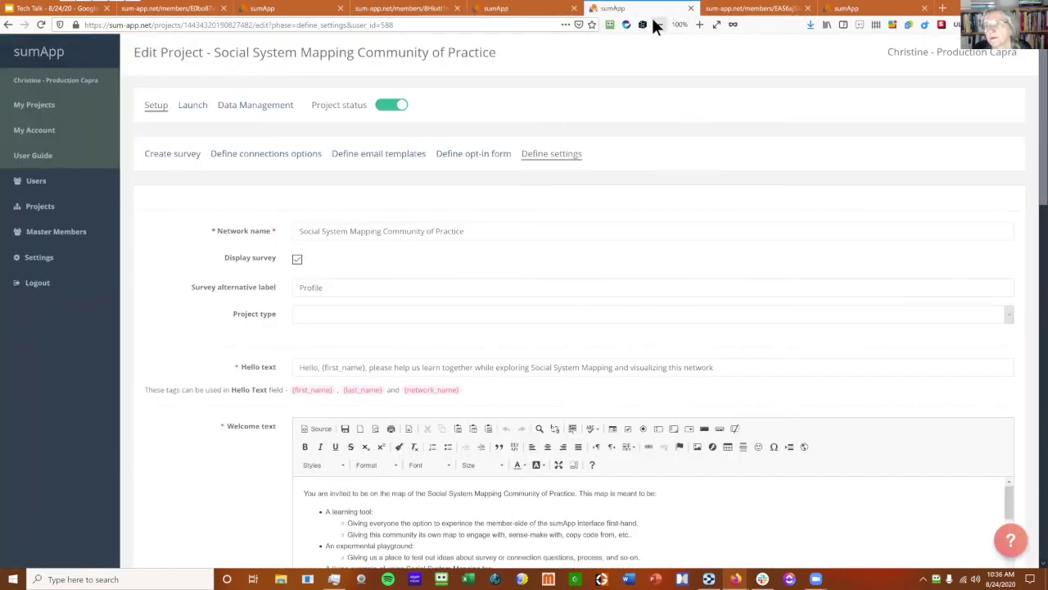
left_click(745, 9)
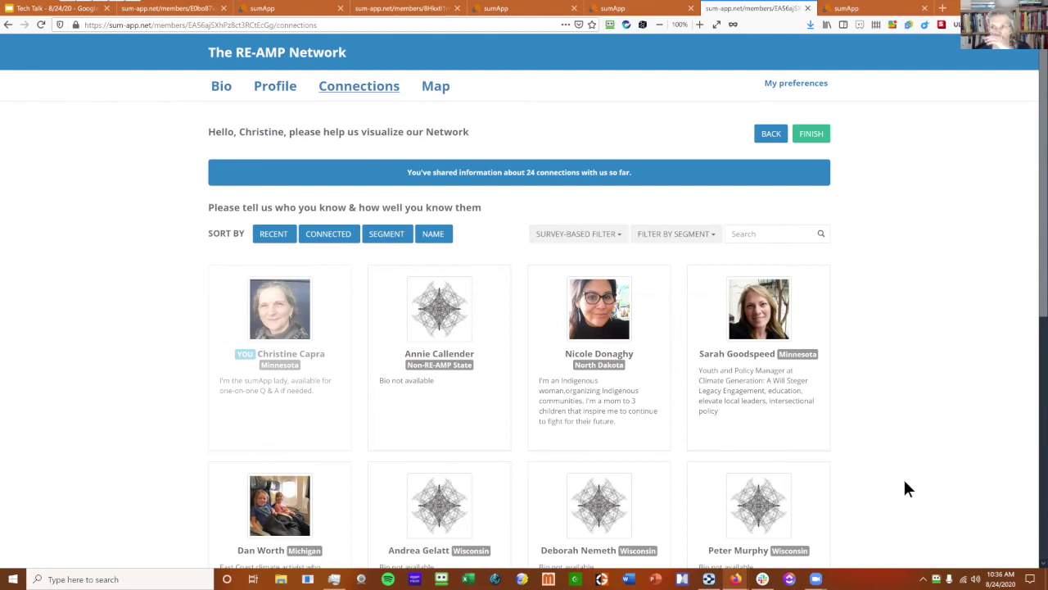
left_click(680, 236)
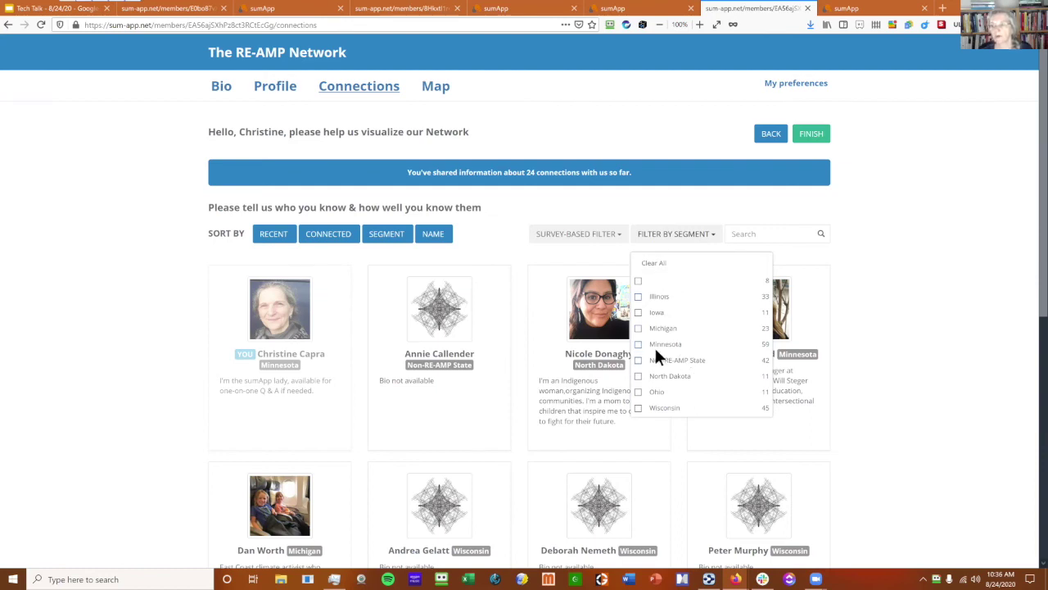
left_click(919, 312)
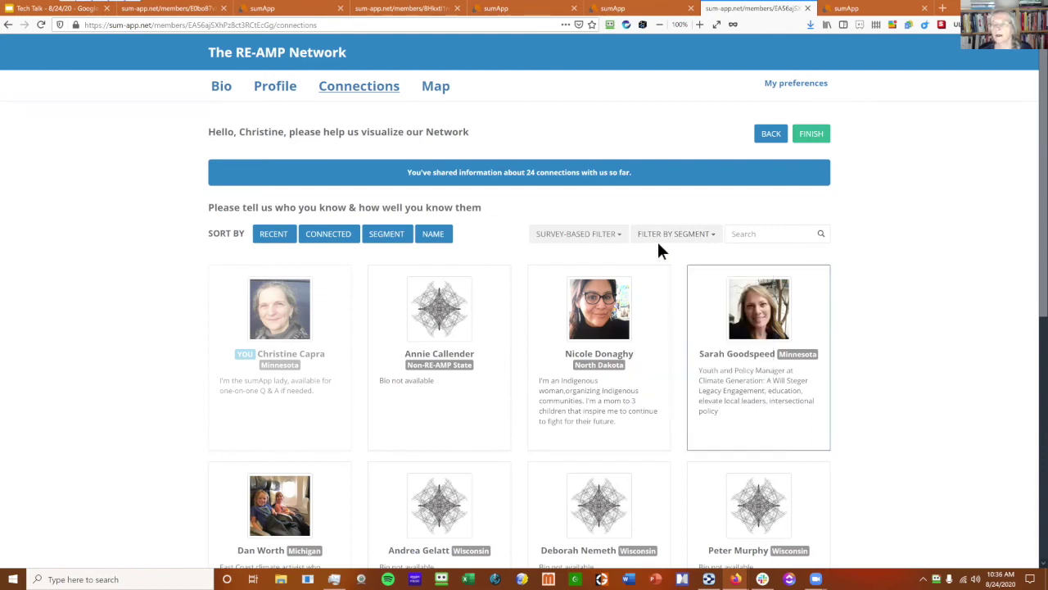
Step: Compare the survey-based filter options with the meeting attendance question in The RE-AMP Network profile survey
left_click(611, 244)
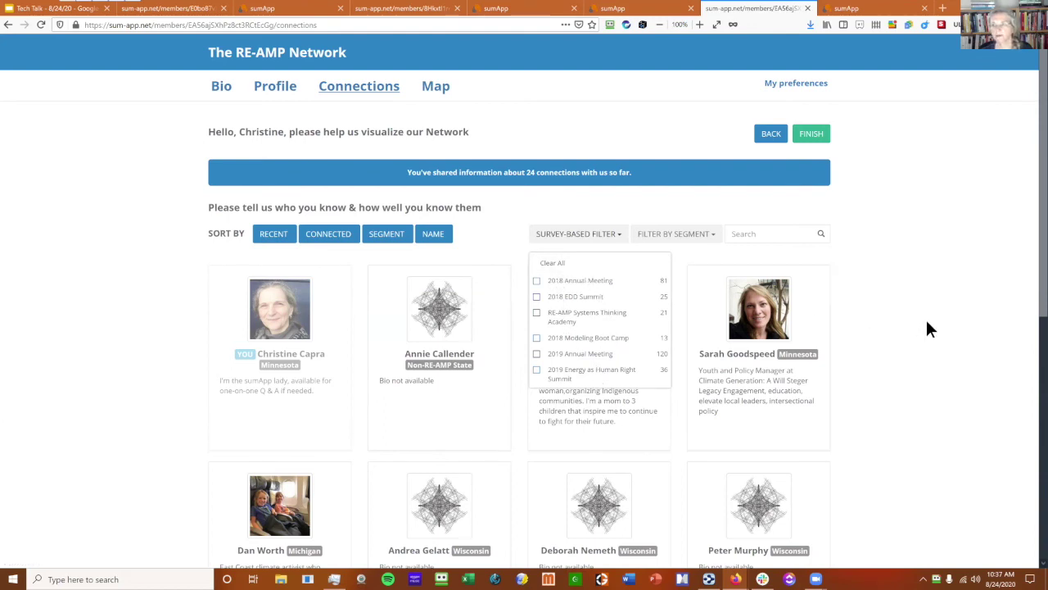
left_click(274, 90)
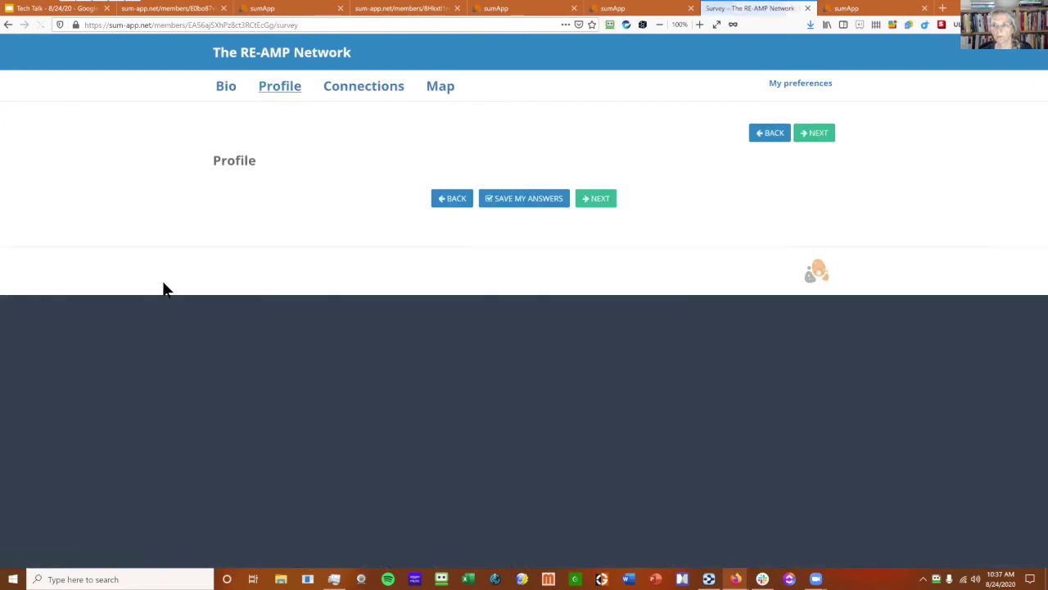
scroll(513, 417, "down", 5)
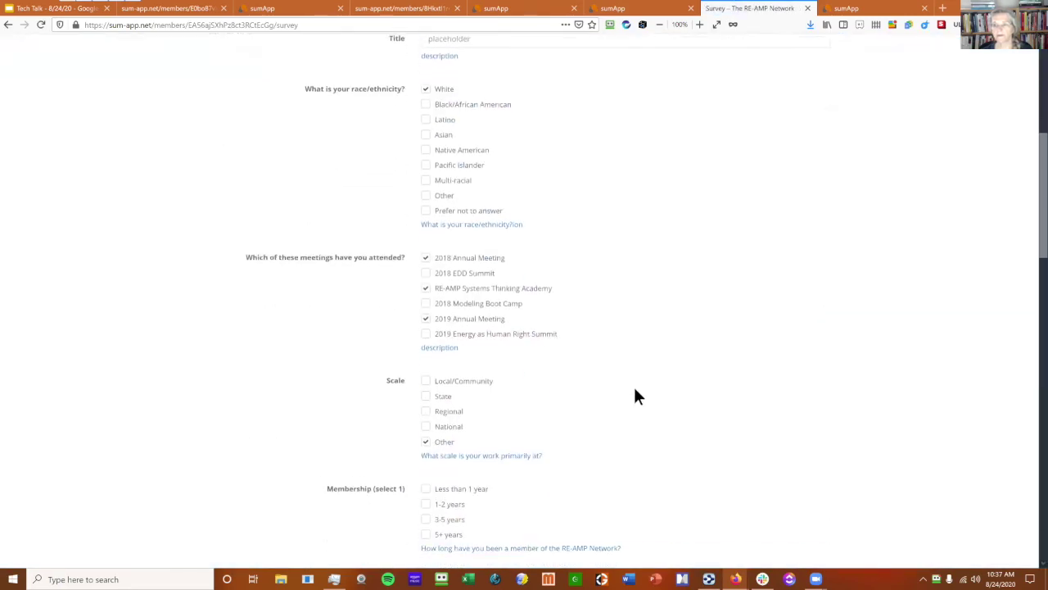
scroll(635, 396, "down", 1)
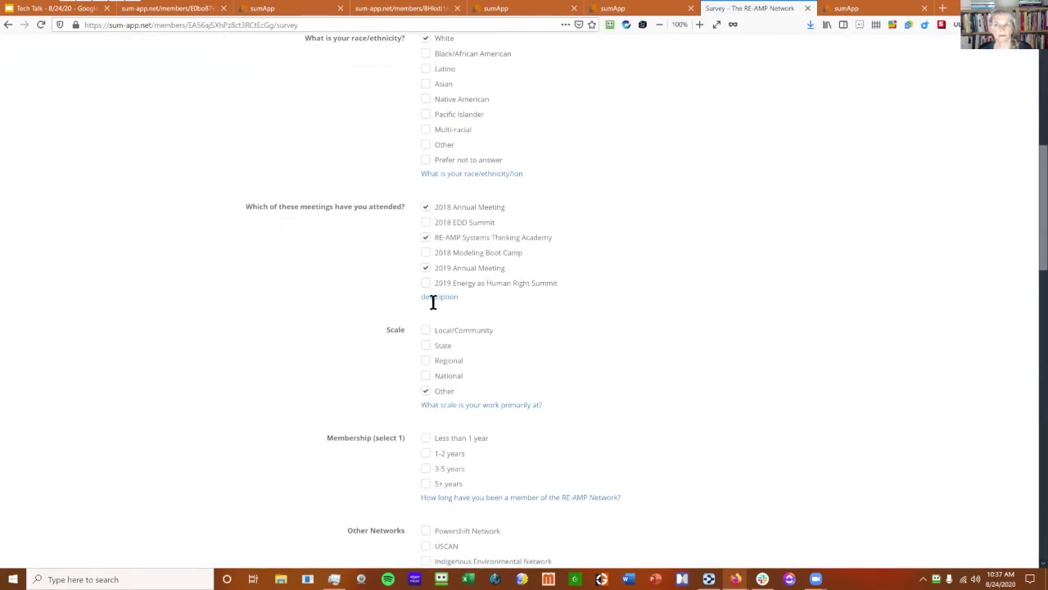
scroll(595, 246, "up", 6)
Step: Return to the RE-AMP connections, filter them by the survey answer 2018 Annual Meeting, and look through the matching members
left_click(364, 96)
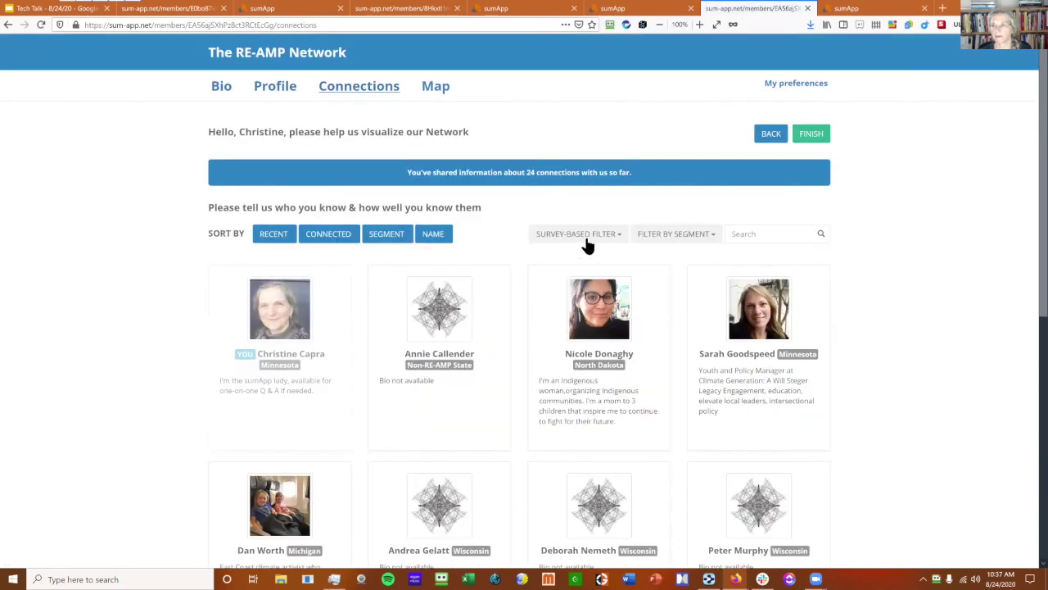
left_click(586, 237)
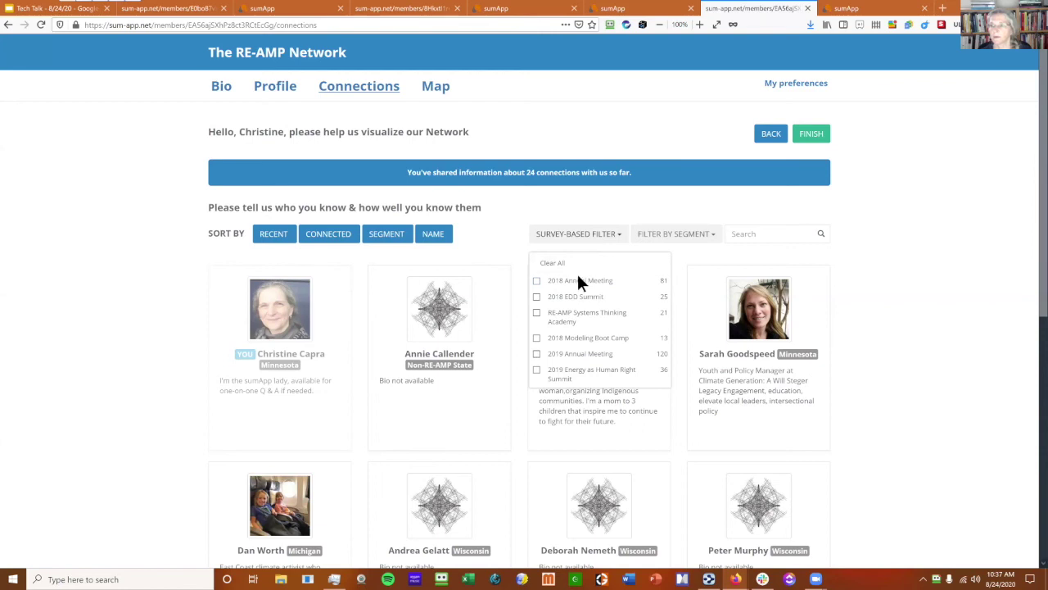
left_click(538, 280)
left_click(905, 286)
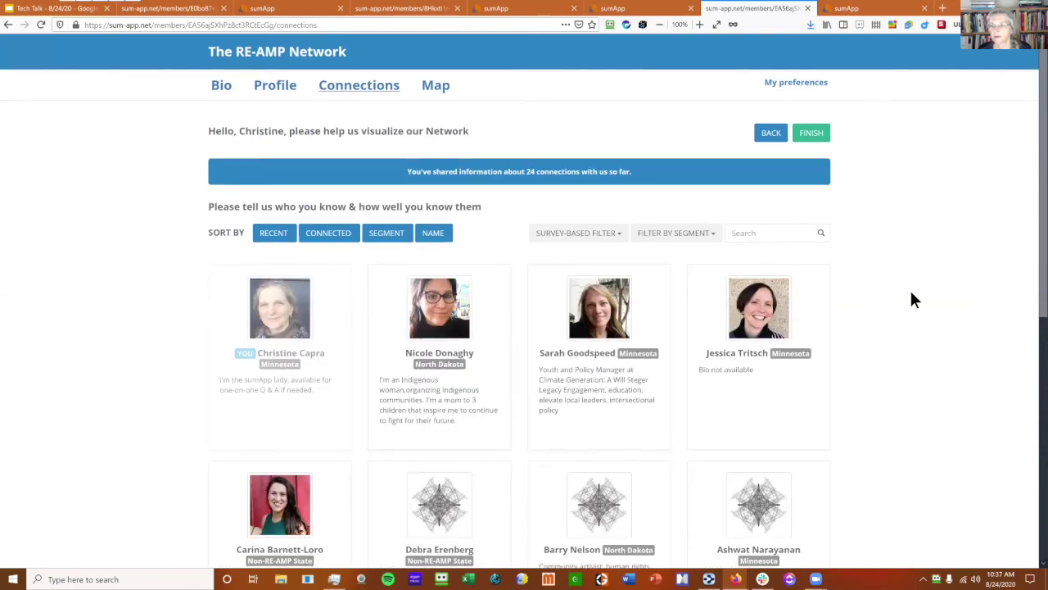
scroll(915, 300, "down", 4)
scroll(915, 300, "up", 3)
scroll(914, 301, "up", 2)
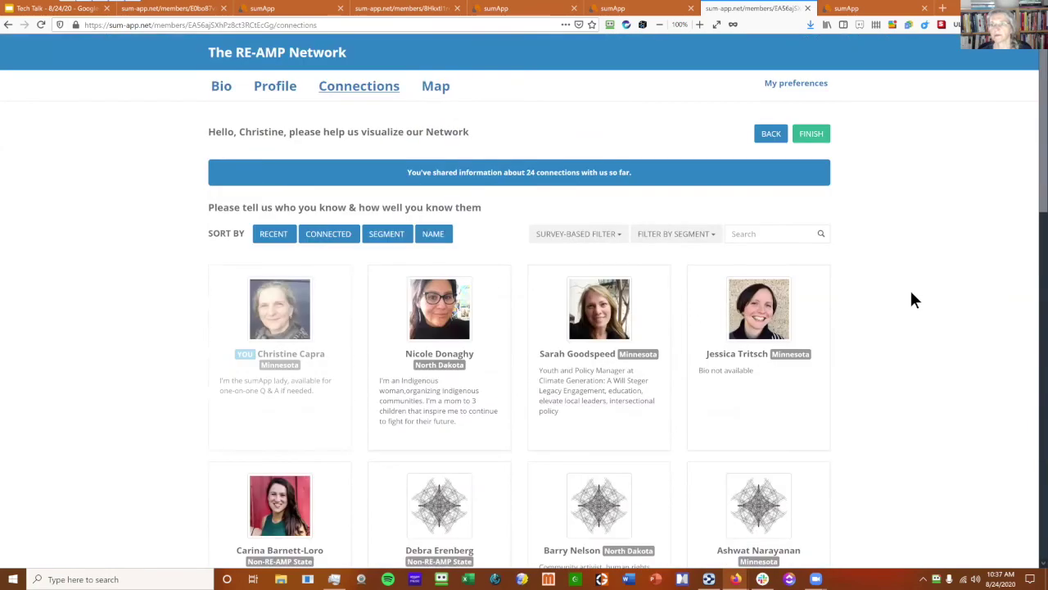
scroll(914, 300, "down", 2)
scroll(914, 300, "up", 2)
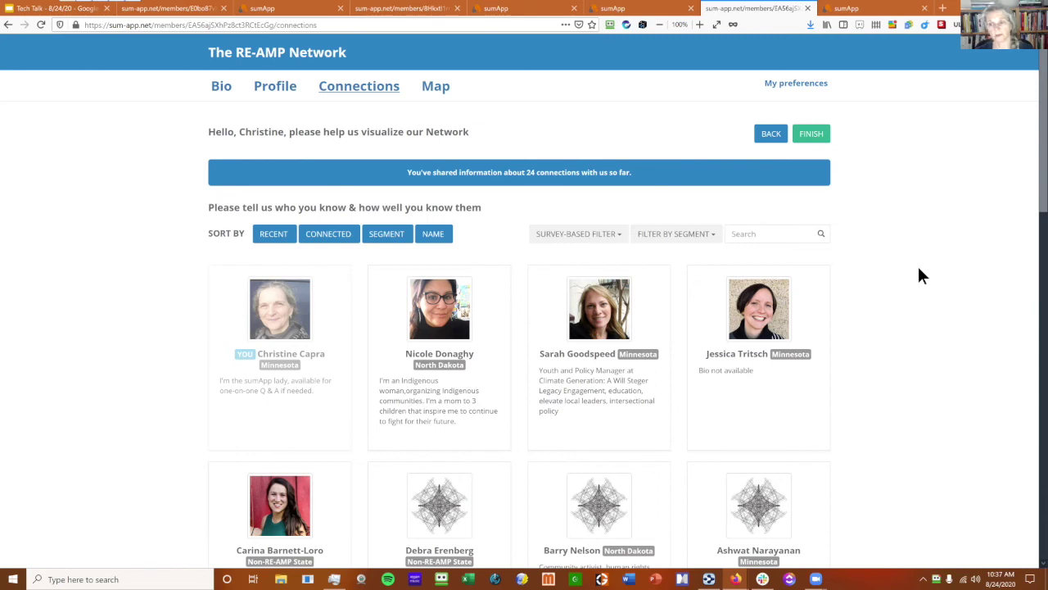
Step: Replace the 2018 Annual Meeting filter with RE-AMP Systems Thinking Academy and look through the matching members
left_click(585, 237)
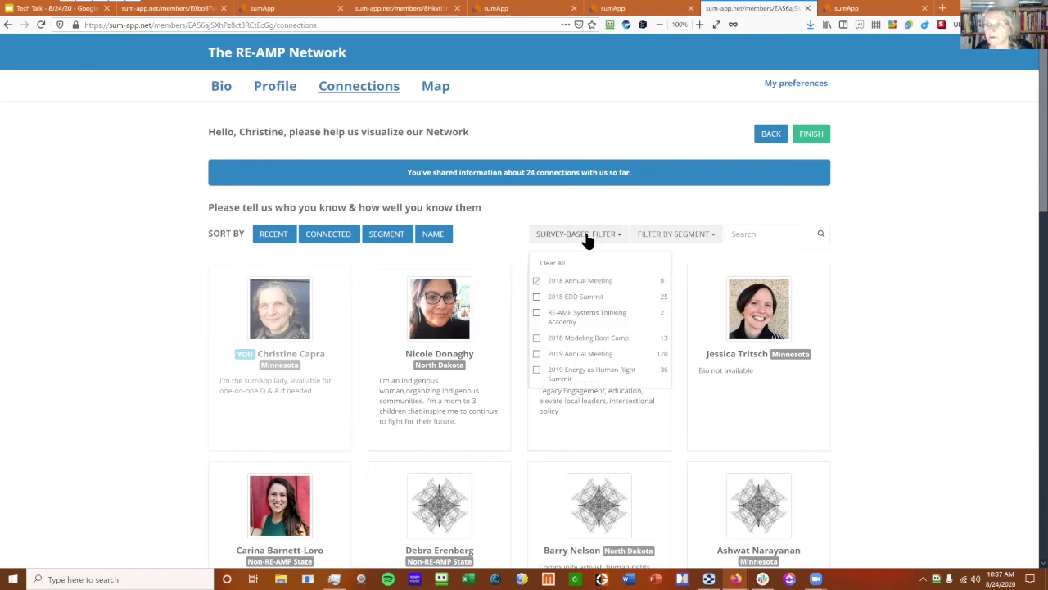
left_click(580, 280)
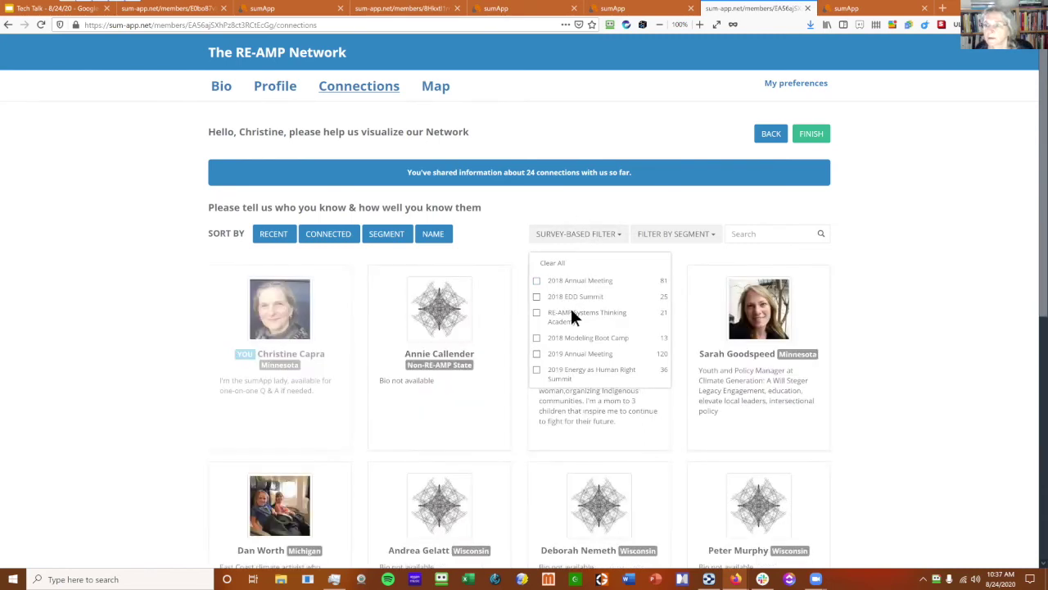
left_click(571, 310)
left_click(938, 368)
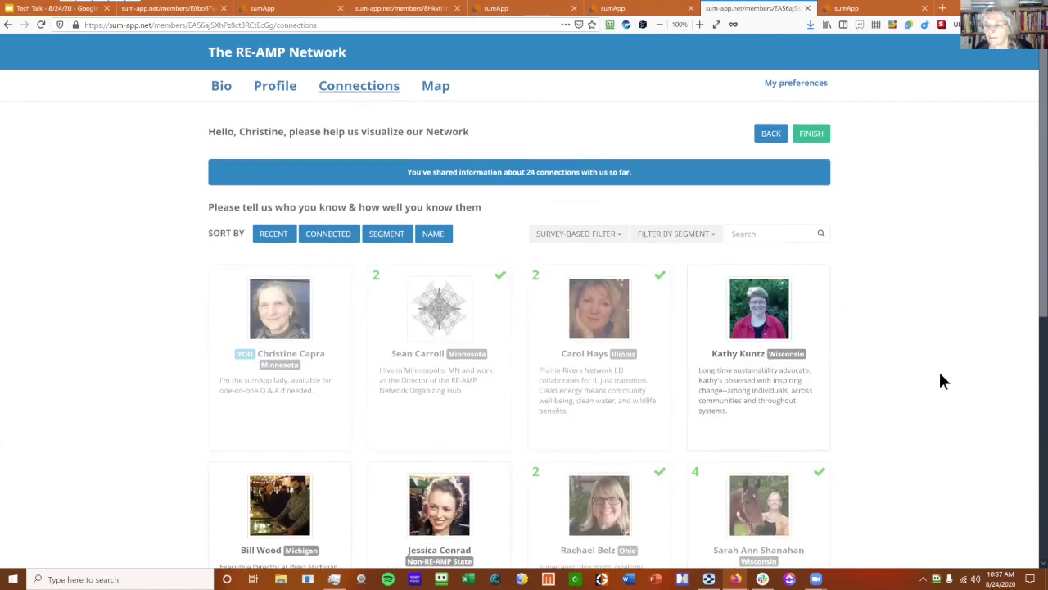
scroll(938, 369, "down", 4)
scroll(938, 365, "down", 3)
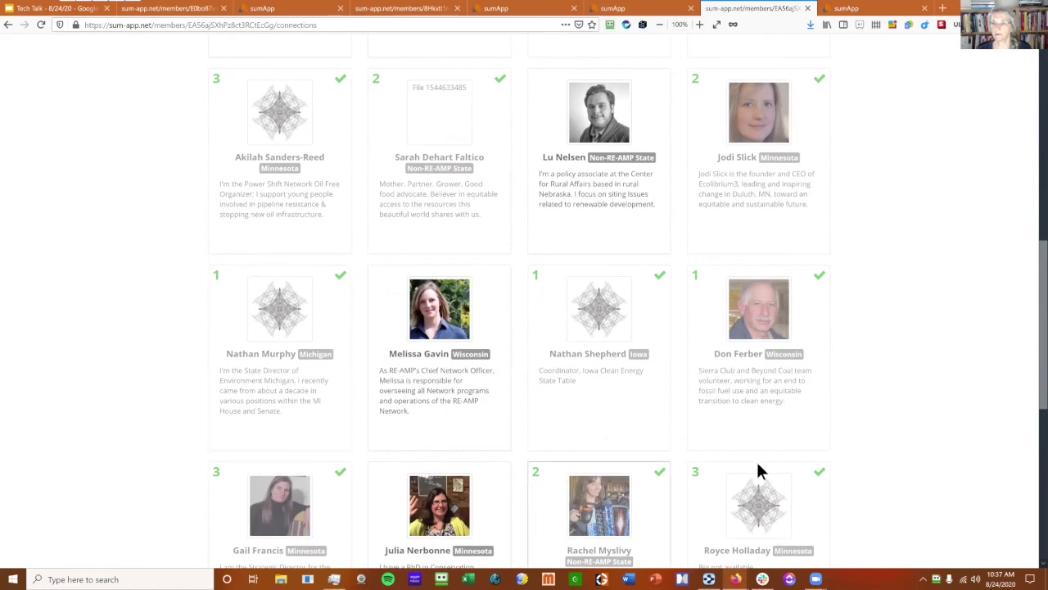
scroll(943, 429, "down", 2)
scroll(609, 281, "up", 4)
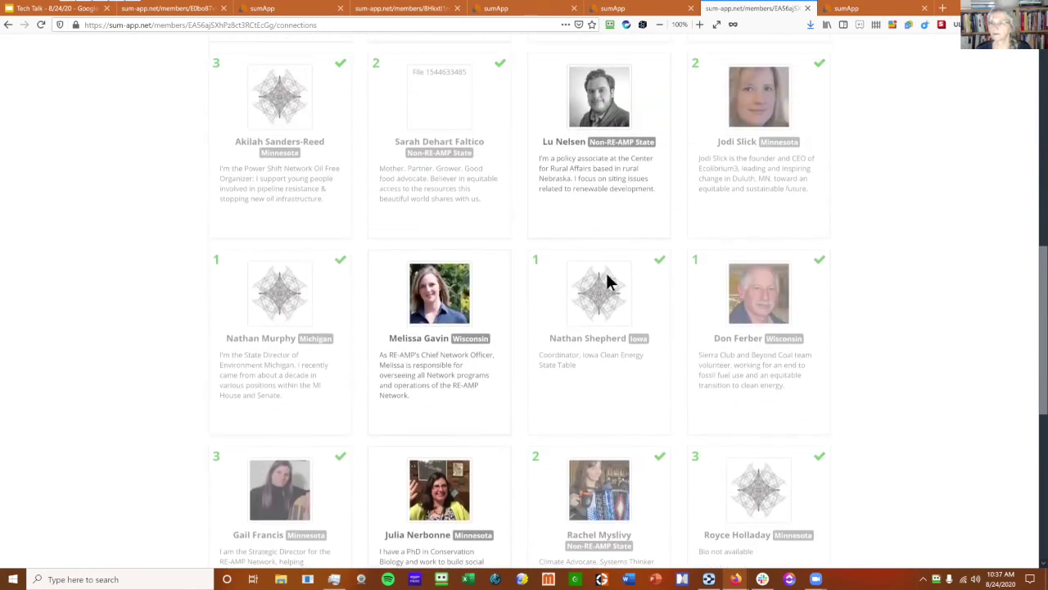
scroll(974, 304, "up", 5)
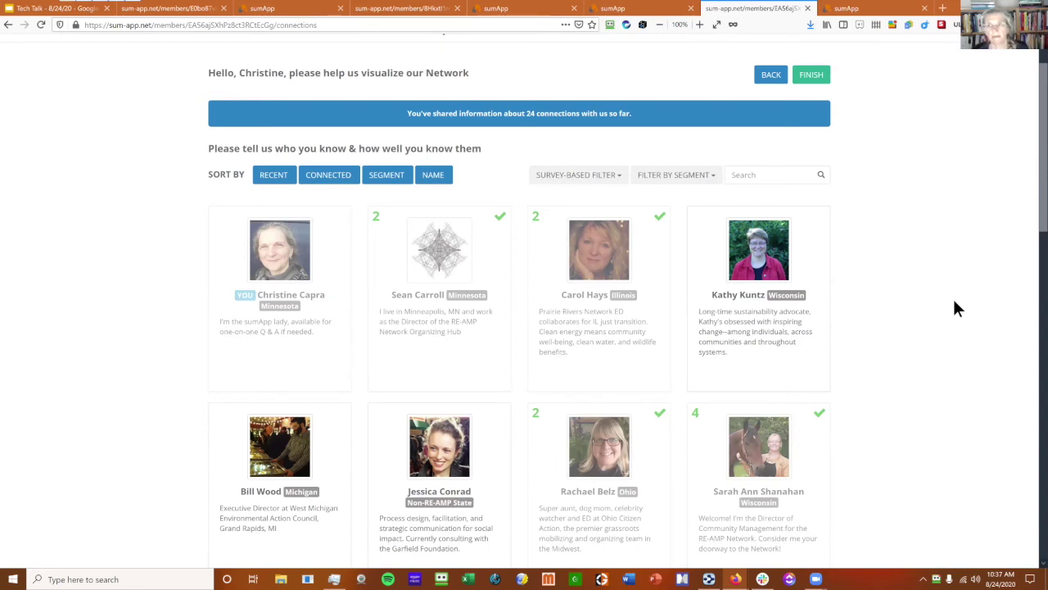
Step: Remove the RE-AMP Systems Thinking Academy filter from the connections
left_click(564, 178)
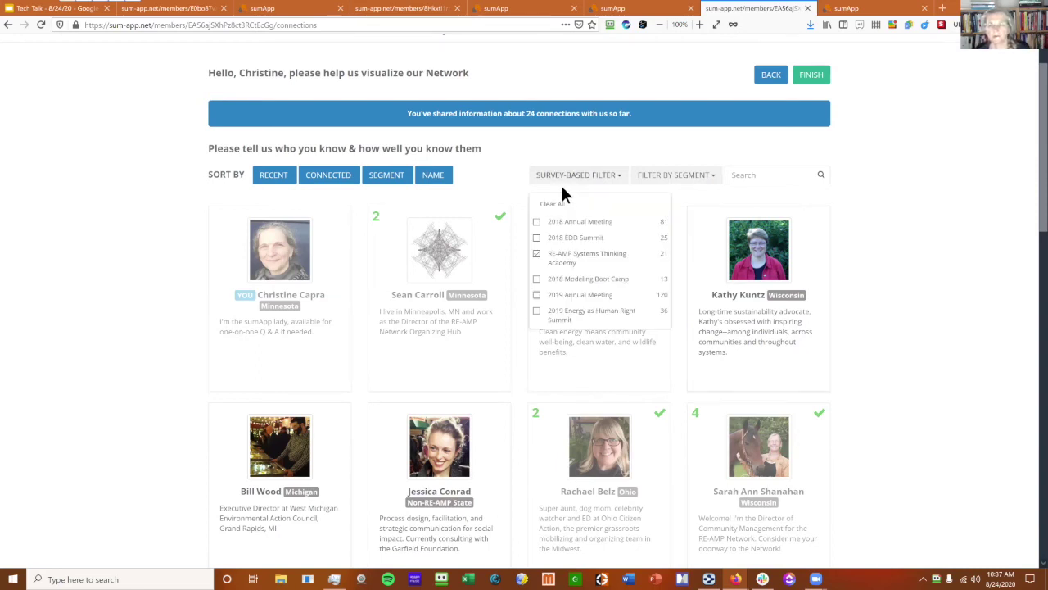
left_click(536, 254)
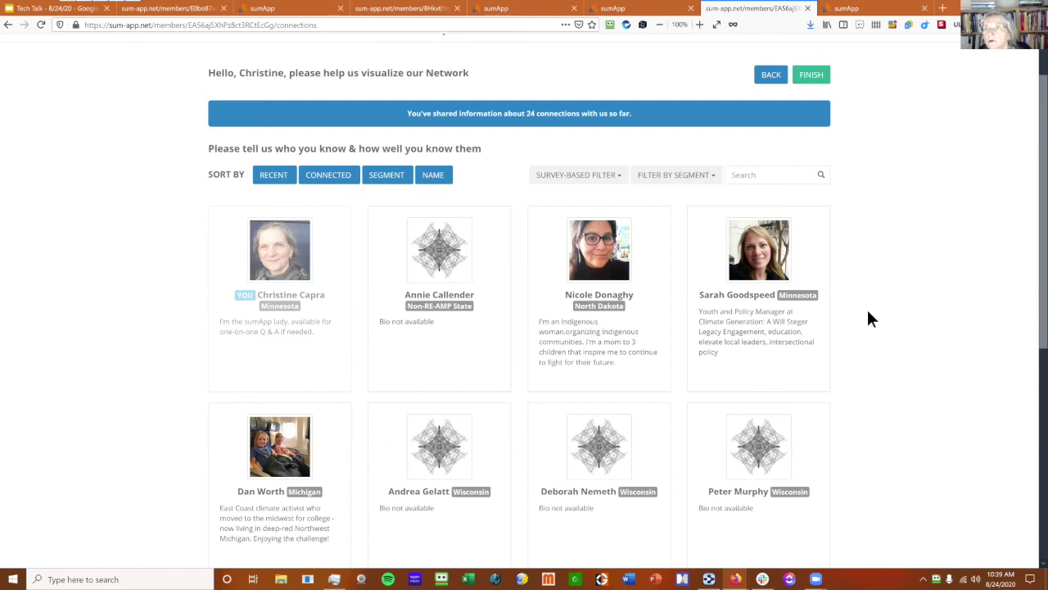
Step: Check the open project setup pages, return to the RE-AMP connections, and review the meeting options in the survey-based filter list
left_click(631, 8)
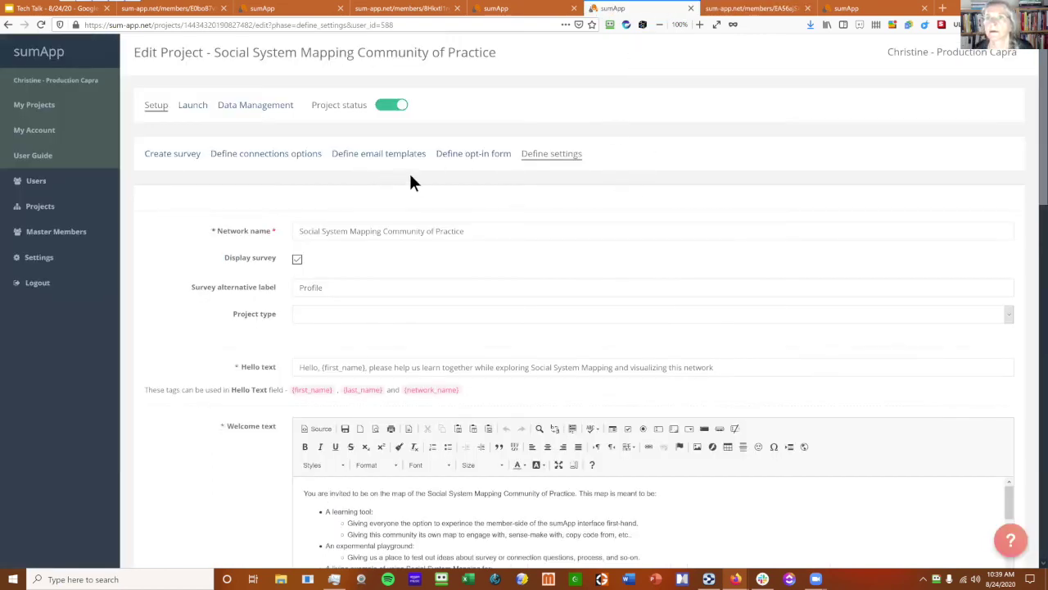
left_click(846, 9)
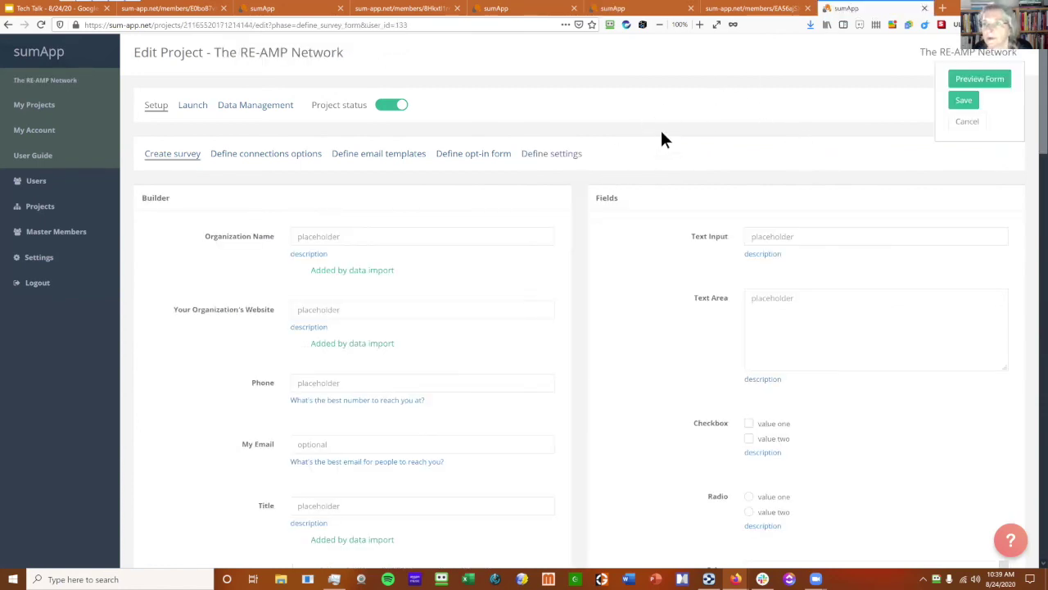
left_click(626, 9)
left_click(742, 9)
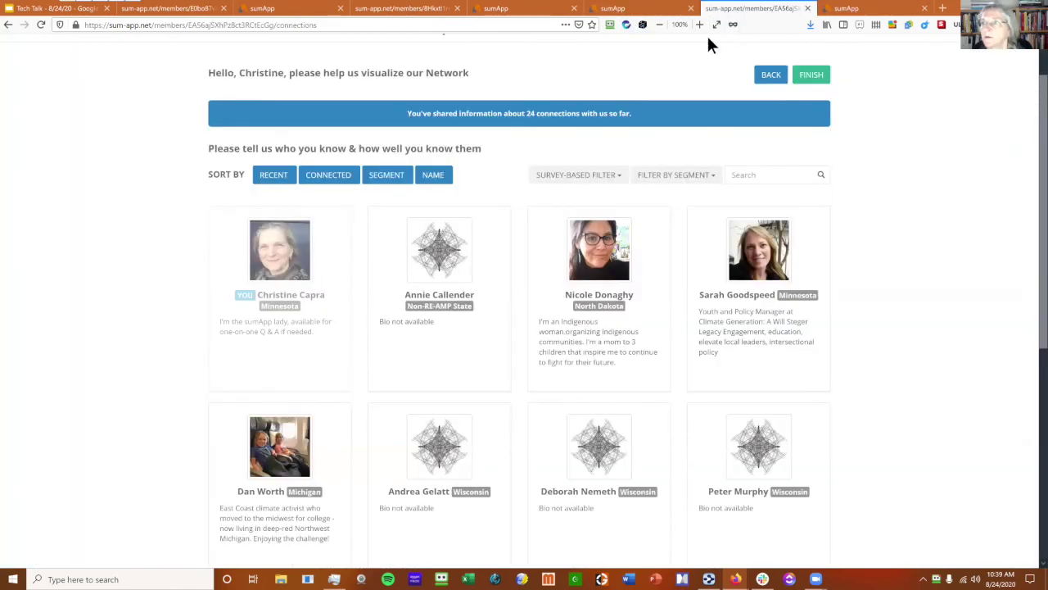
left_click(588, 184)
left_click(588, 184)
left_click(587, 184)
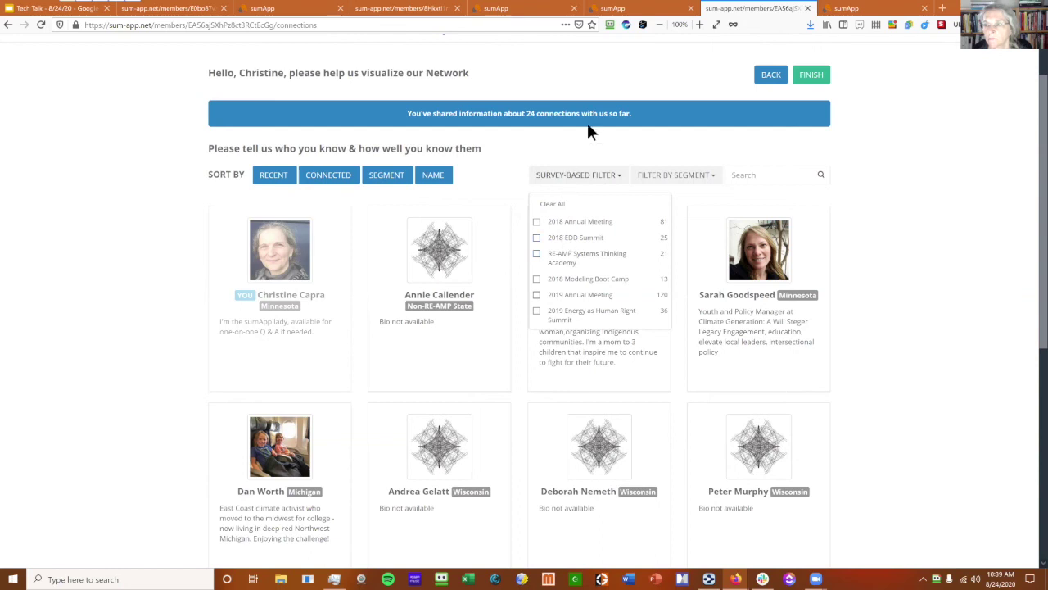
left_click(917, 251)
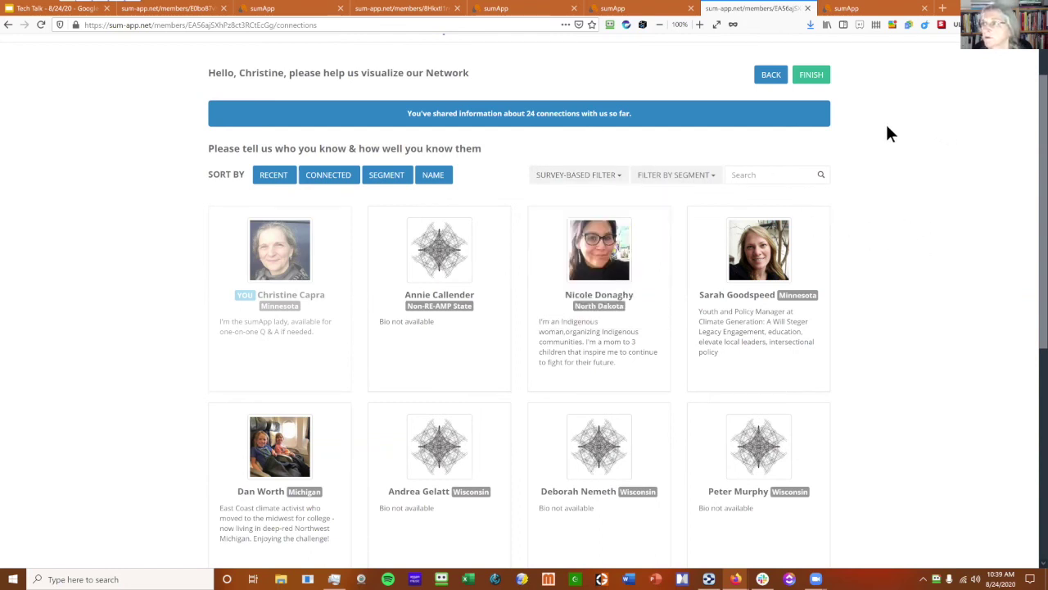
Step: Open the email templates in The RE-AMP Network project's setup and examine the Custom Filter Email template
left_click(842, 8)
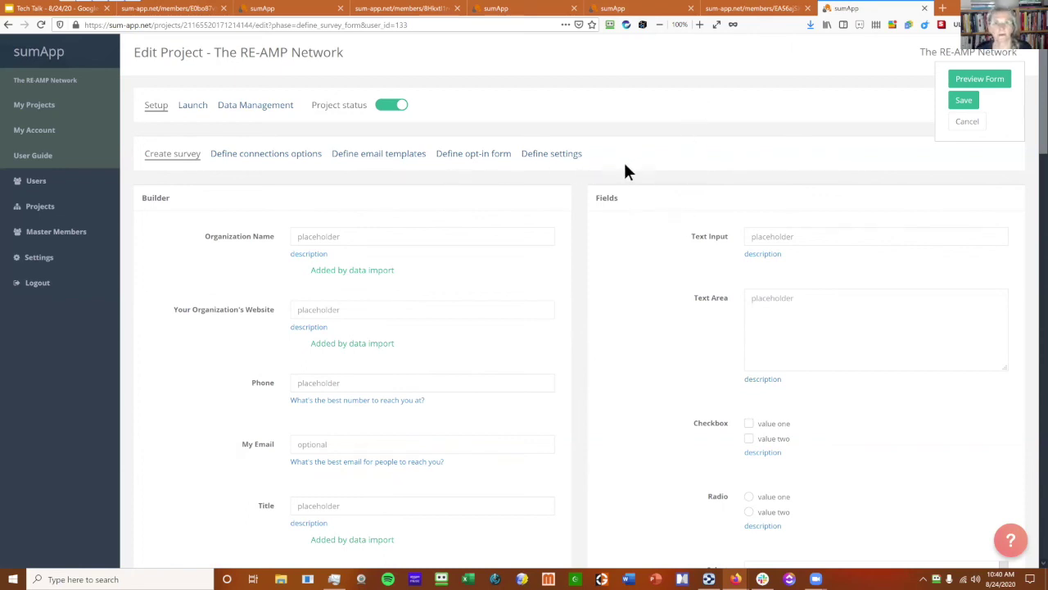
left_click(390, 163)
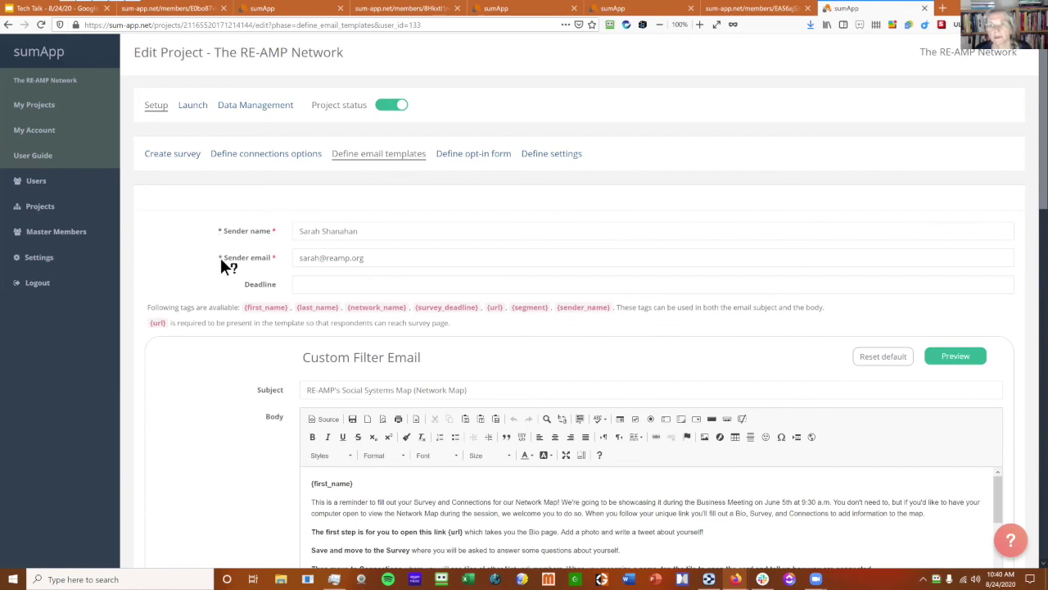
scroll(217, 259, "down", 3)
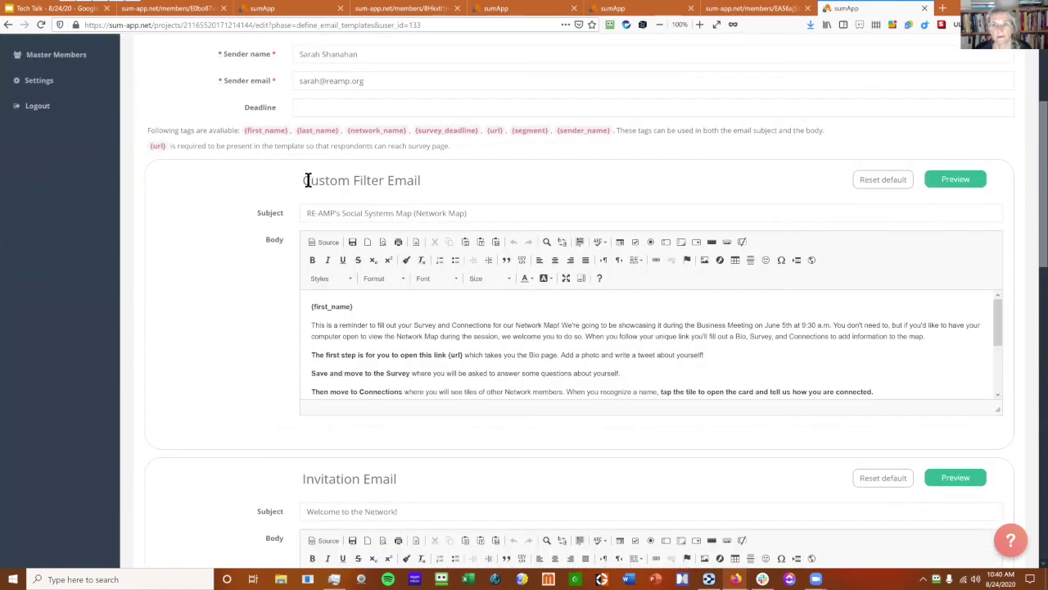
left_click_drag(308, 180, 423, 182)
left_click(305, 182)
triple_click(347, 182)
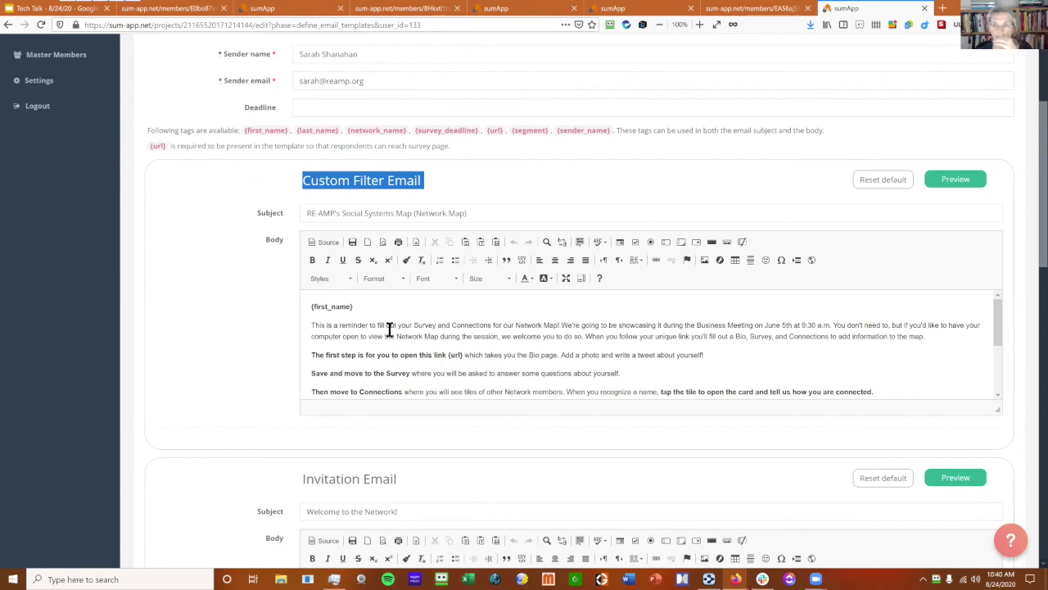
left_click(447, 176)
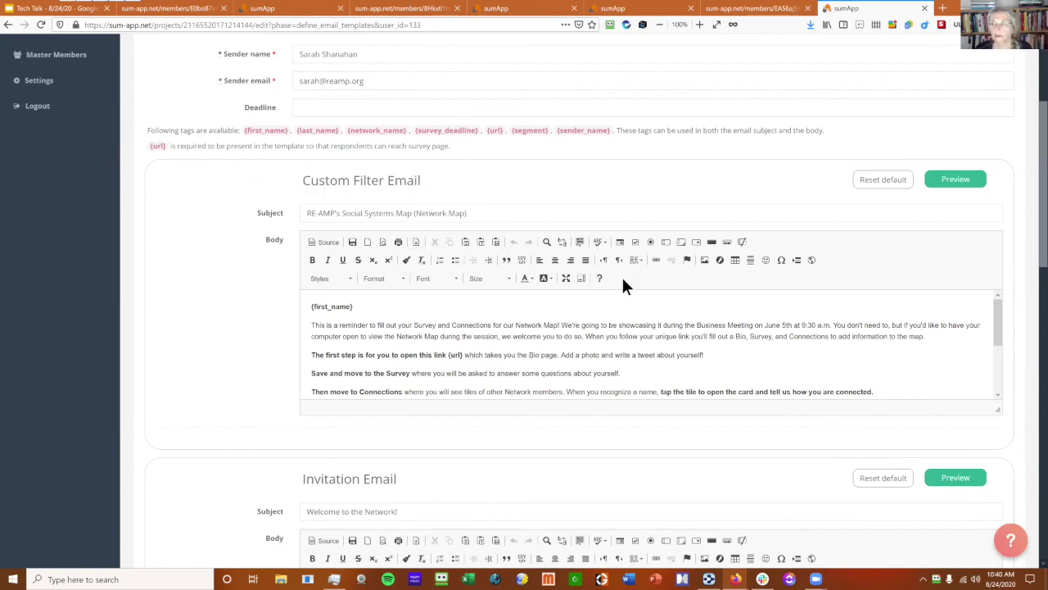
Step: Enlarge the body editor of the Custom Filter Email so the whole message can be read
scroll(807, 315, "down", 1)
left_click_drag(998, 350, 998, 487)
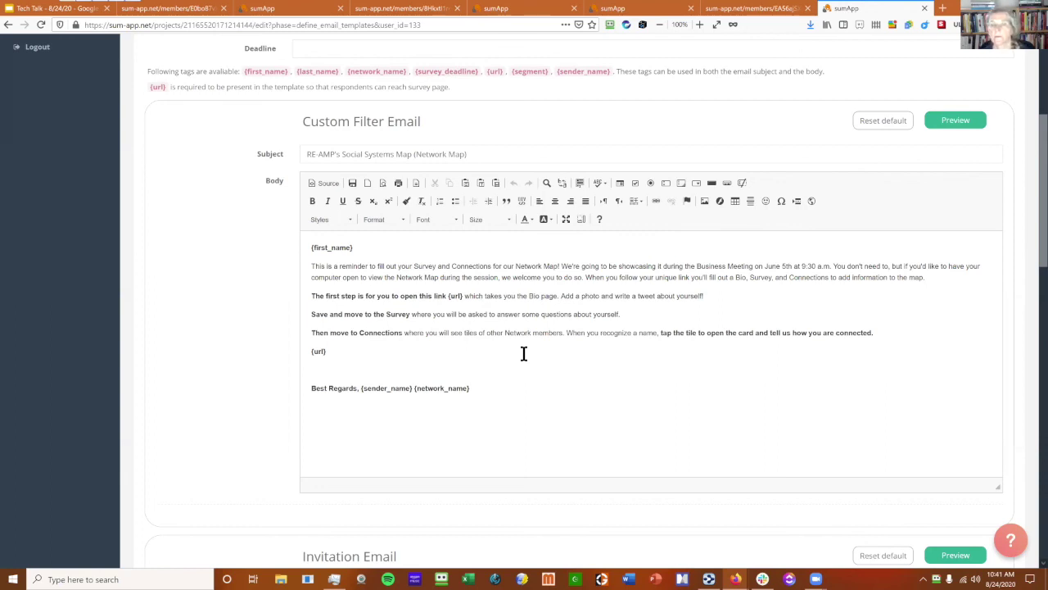
Step: Review the Custom Filter Email template along with the Invitation, New Faces and Reminder email templates in The RE-AMP Network project
scroll(524, 354, "down", 1)
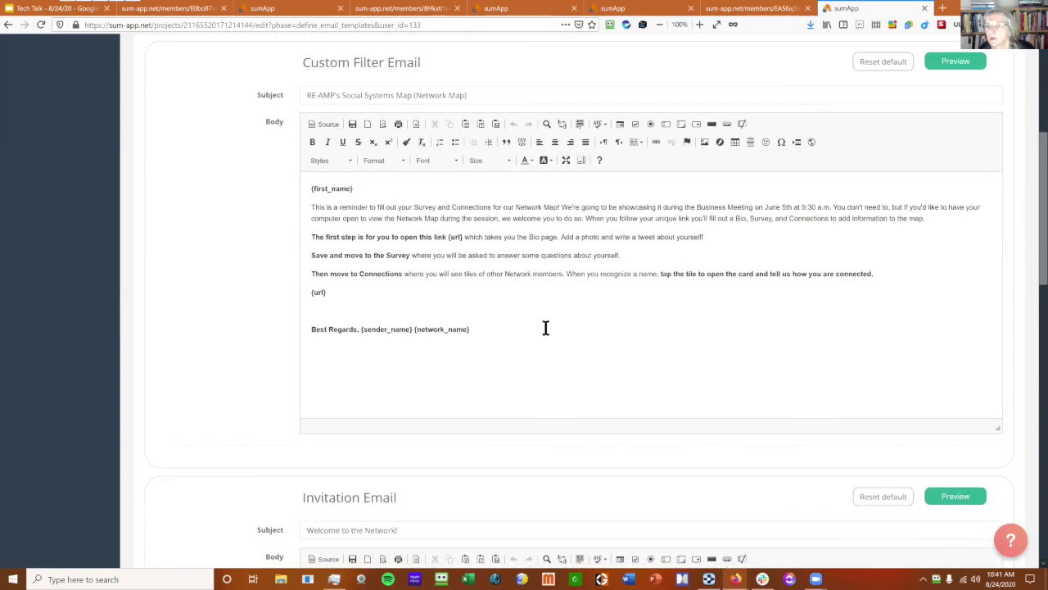
scroll(547, 319, "up", 3)
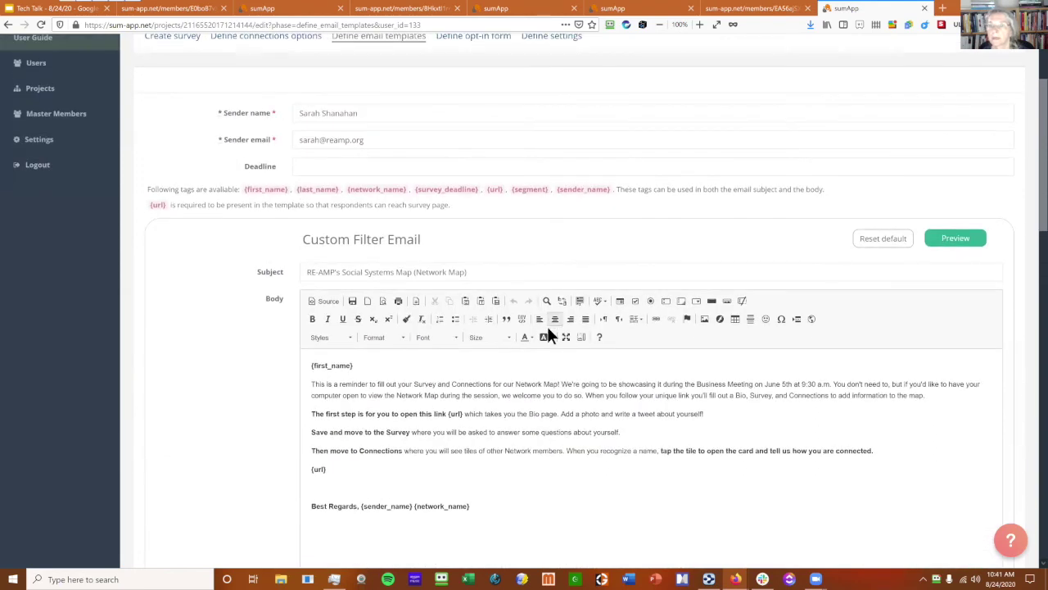
scroll(547, 329, "up", 1)
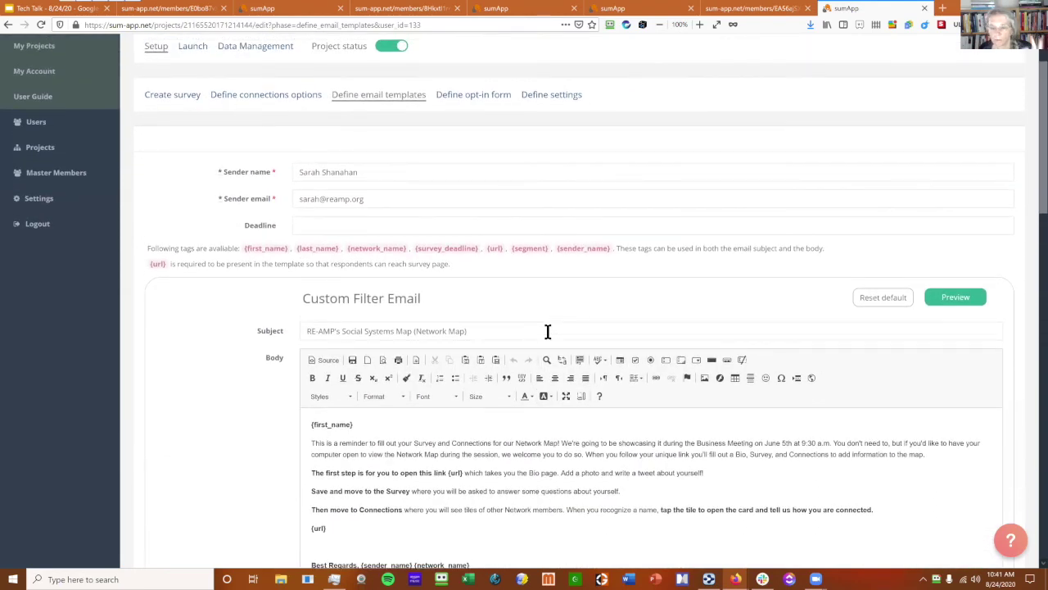
scroll(540, 331, "up", 1)
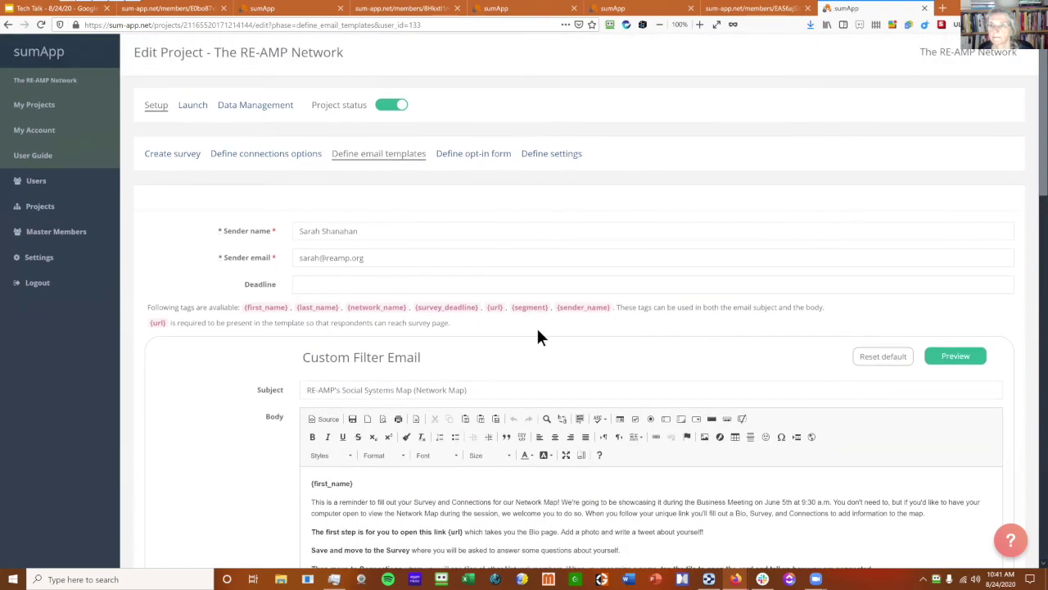
scroll(620, 365, "down", 5)
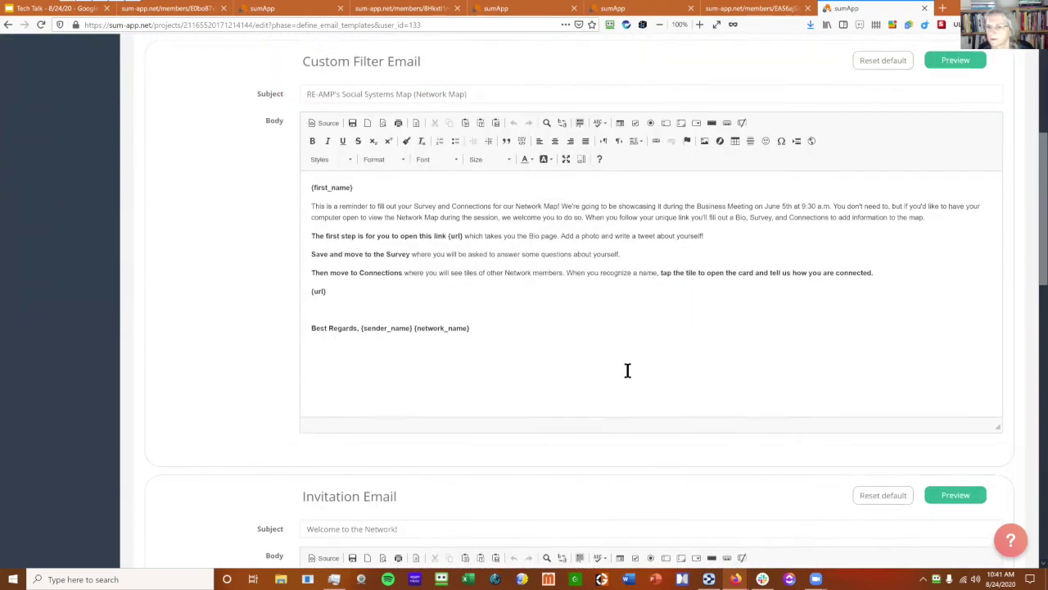
scroll(631, 378, "down", 10)
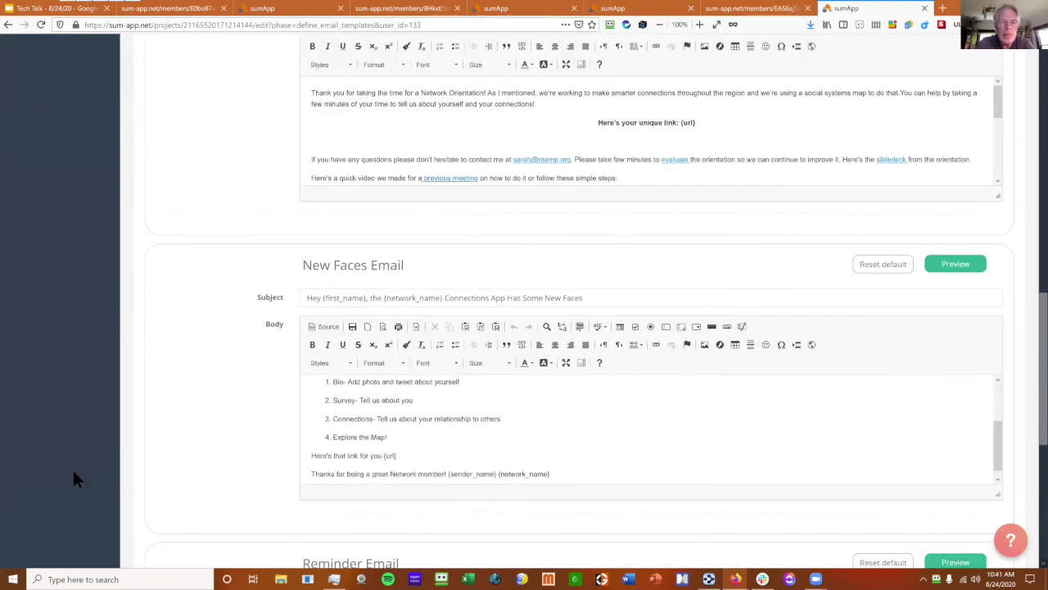
scroll(158, 503, "down", 3)
scroll(159, 501, "up", 7)
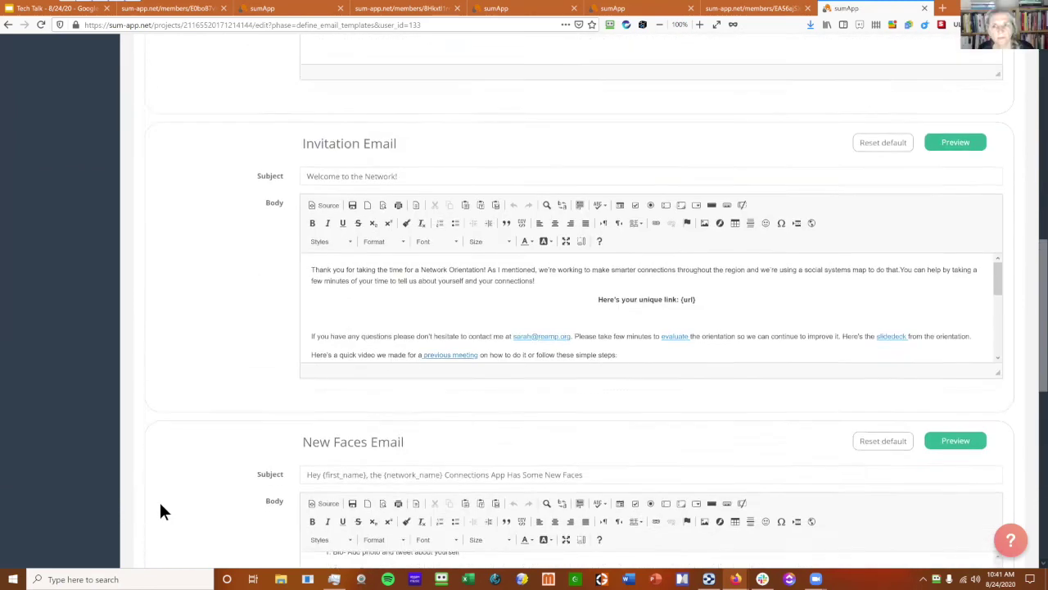
scroll(159, 499, "up", 11)
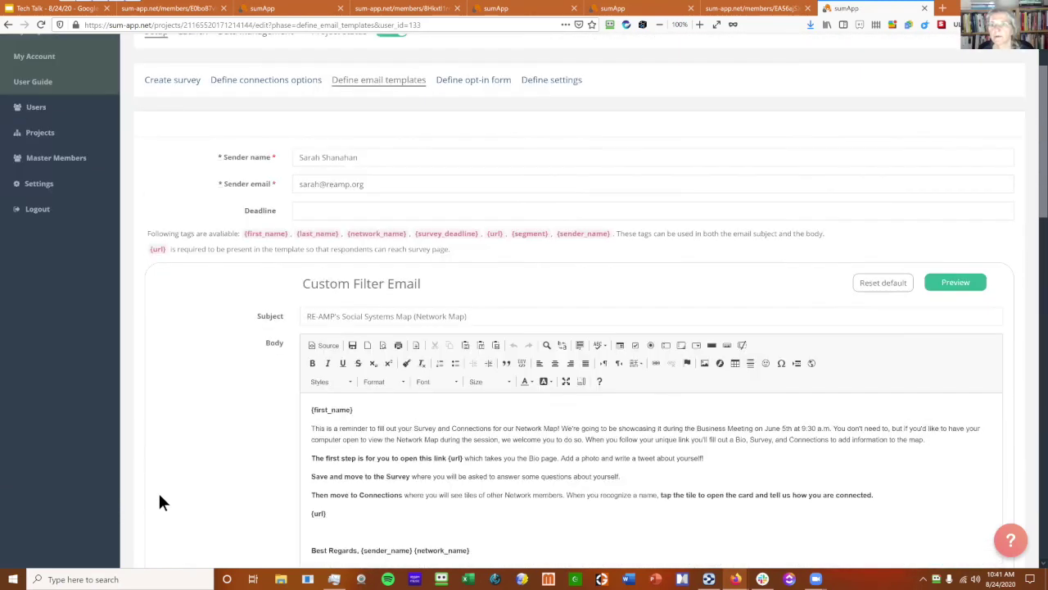
scroll(160, 502, "up", 2)
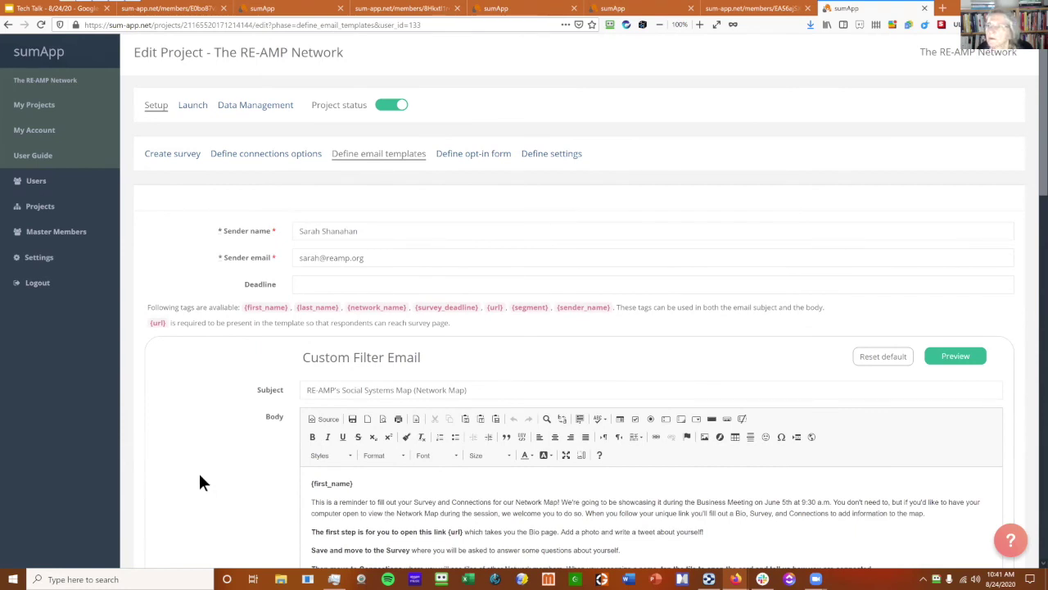
scroll(194, 449, "down", 4)
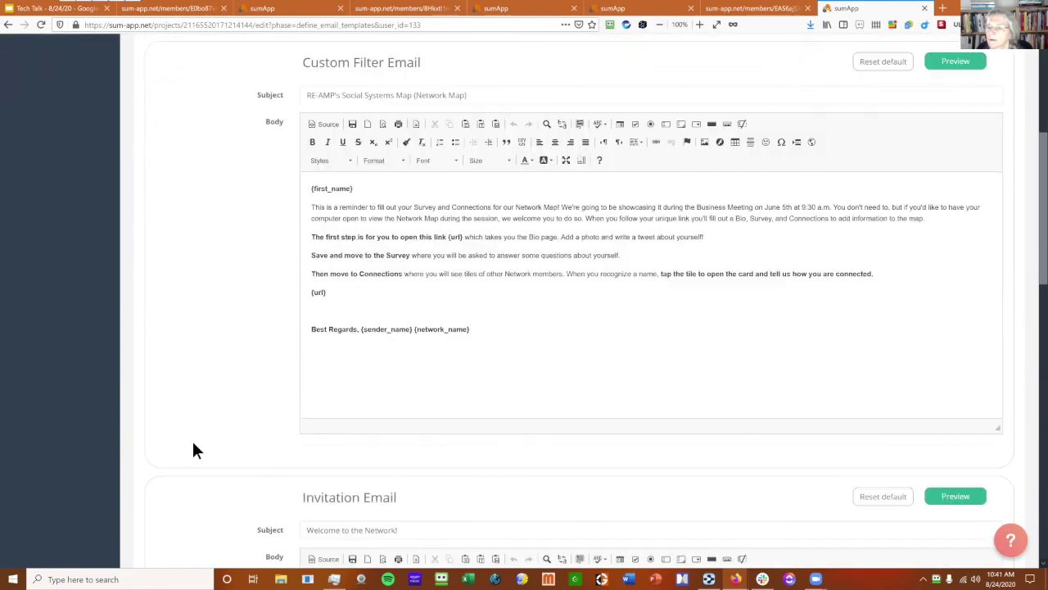
scroll(194, 449, "up", 4)
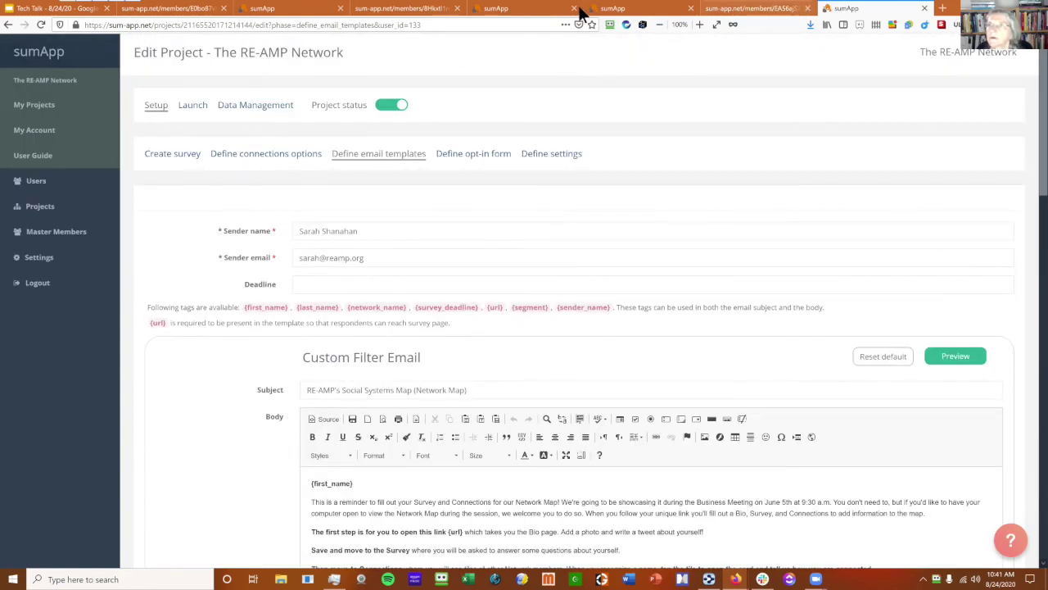
Step: Switch to the Social System Mapping Community of Practice project's setup and open its survey builder
left_click(393, 10)
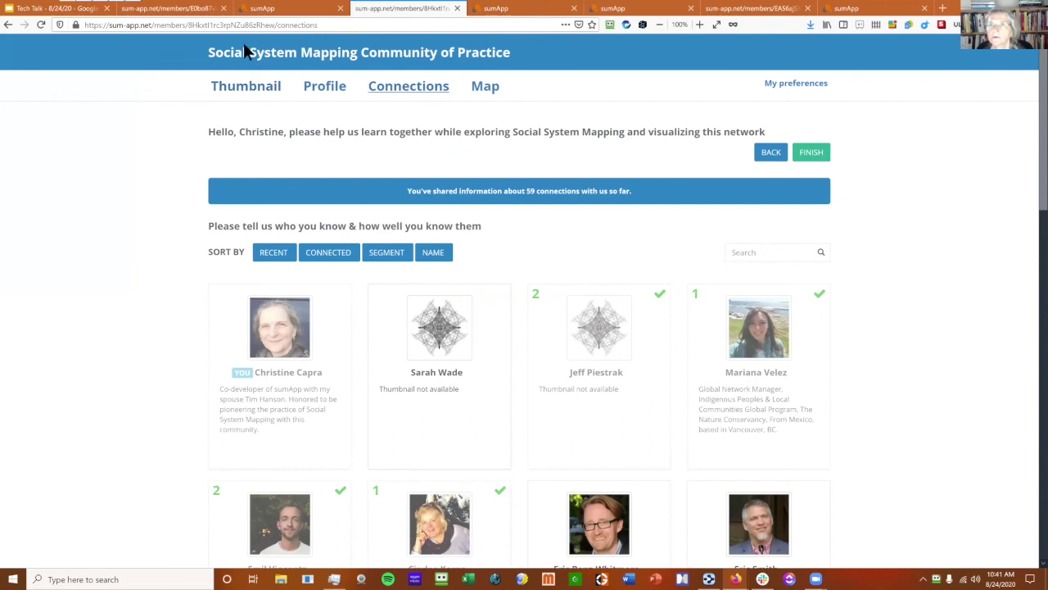
left_click(283, 10)
left_click(533, 9)
scroll(377, 316, "down", 3)
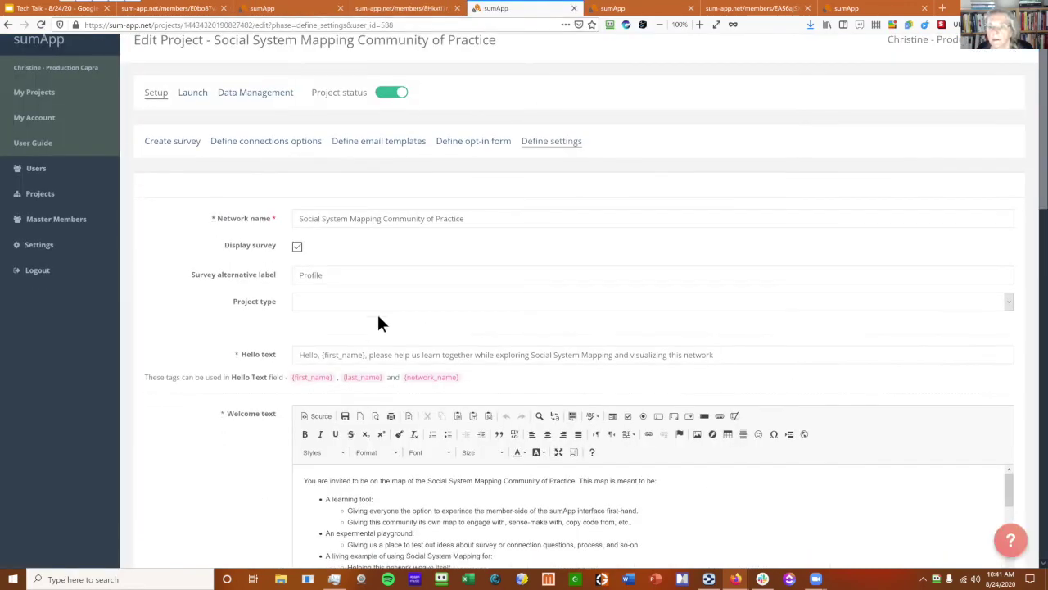
scroll(358, 197, "up", 3)
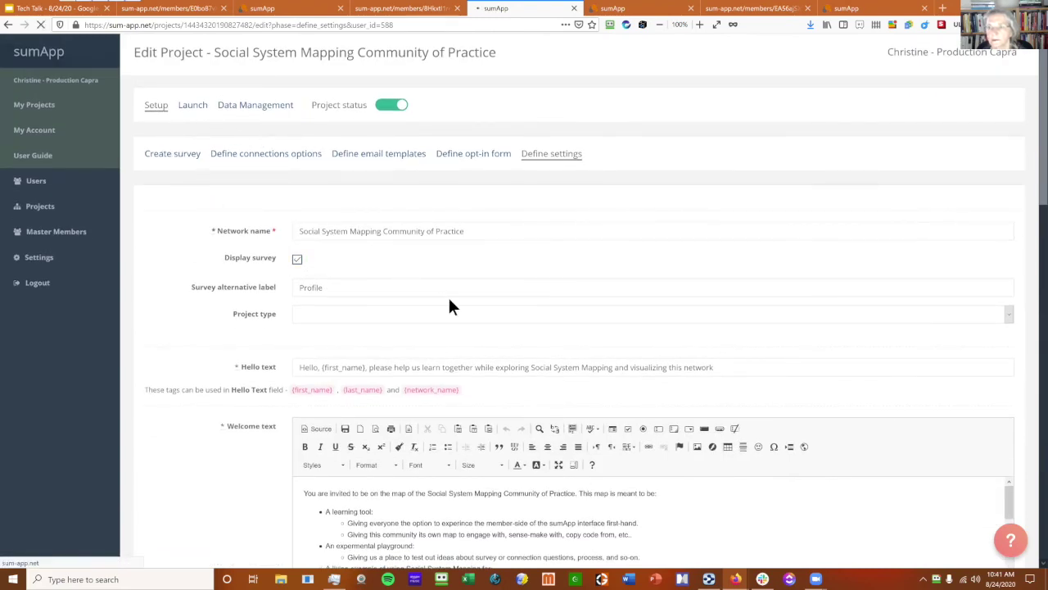
Step: Enable Custom Filter for the "Your interest in Social System Mapping" checkbox question and save the survey
scroll(575, 310, "down", 8)
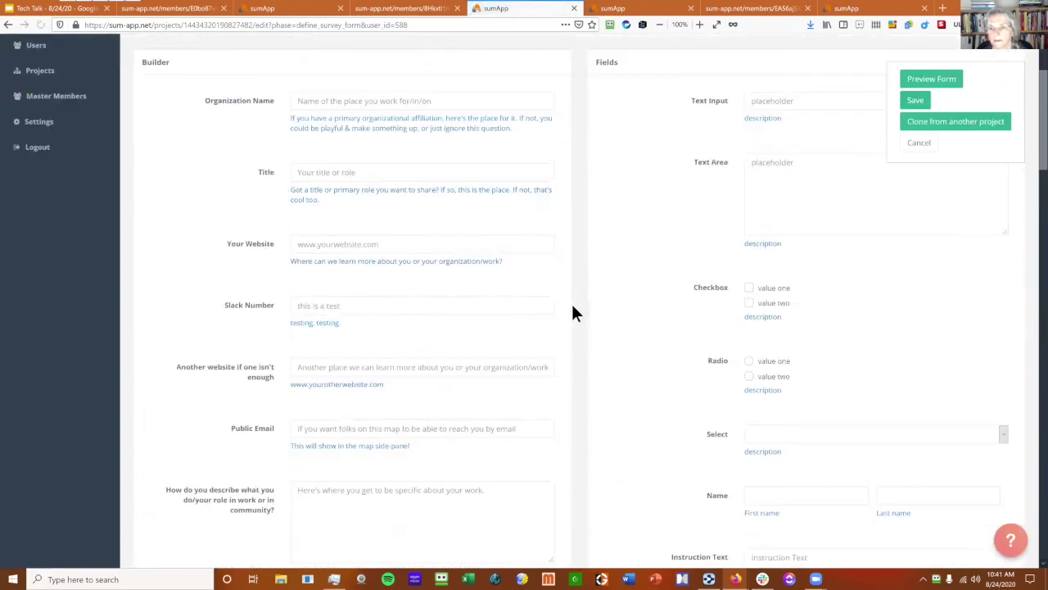
scroll(570, 453, "down", 3)
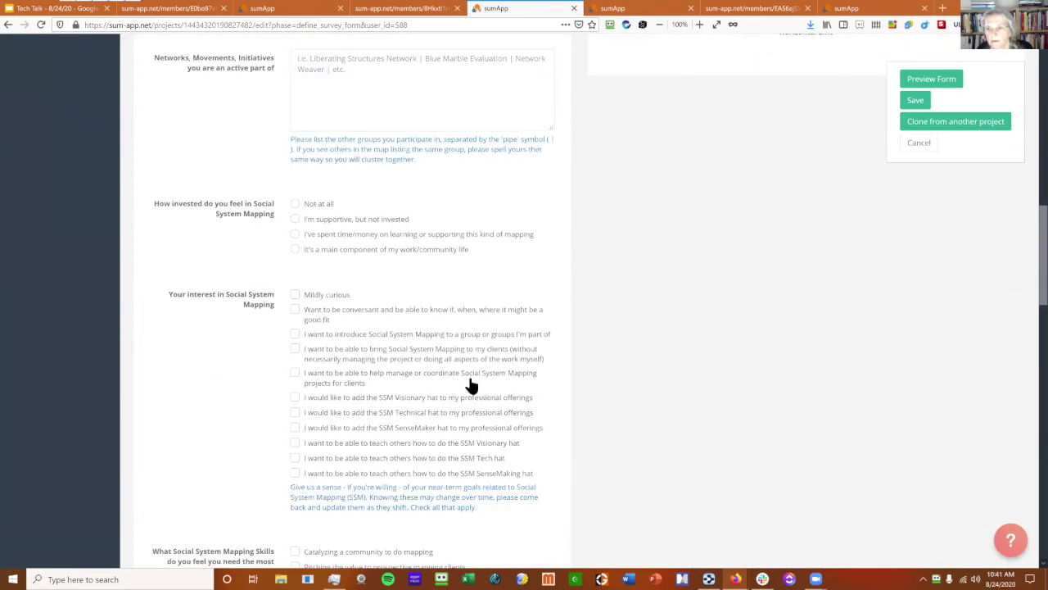
left_click(468, 386)
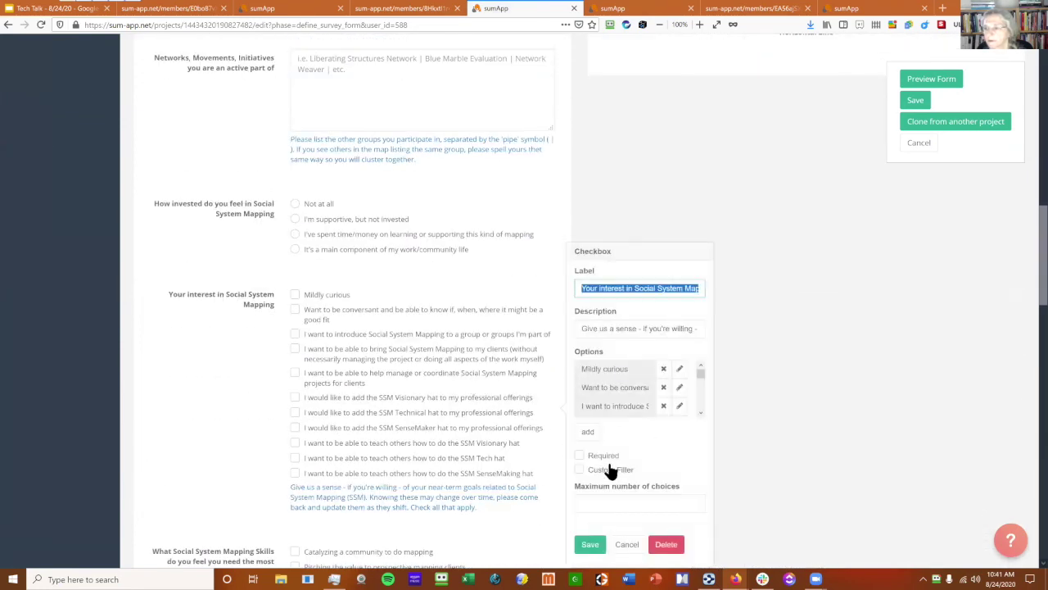
left_click(579, 470)
left_click(590, 545)
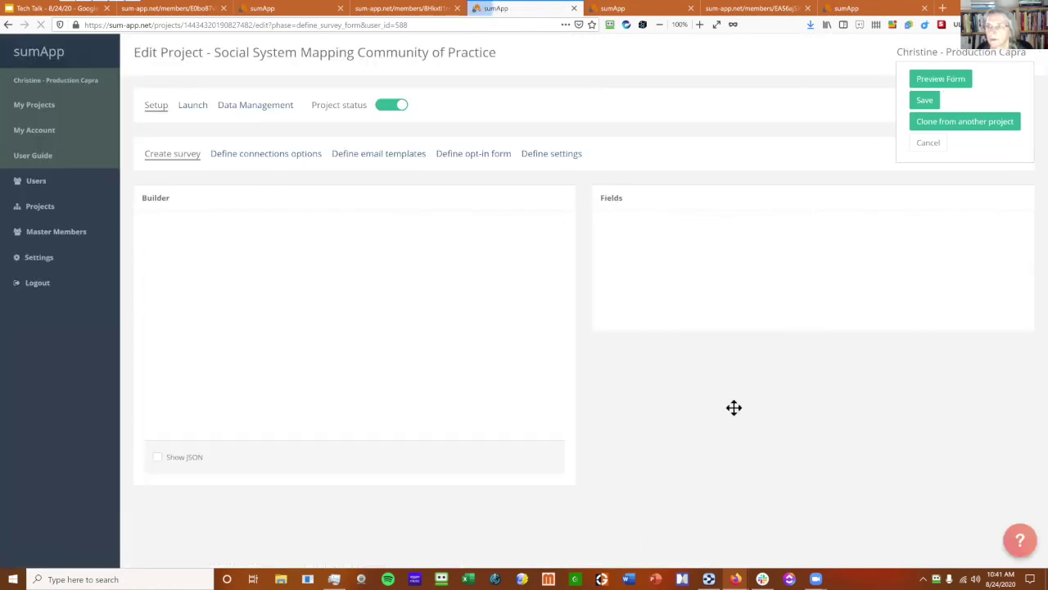
Step: Check the project's email templates, then start a Custom Filter Email from its invitation management page
left_click(389, 154)
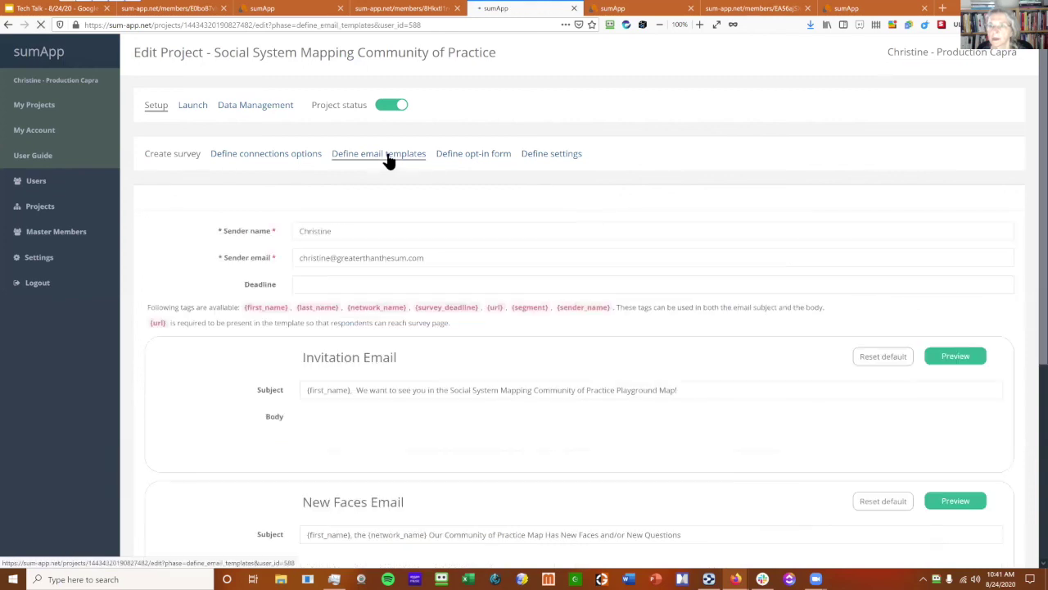
left_click(194, 112)
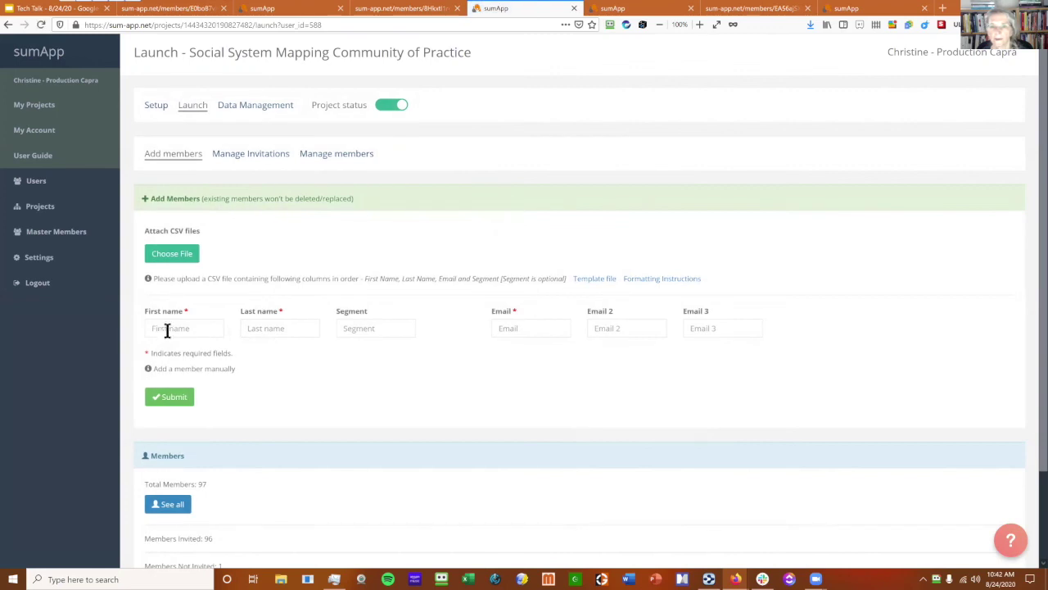
scroll(271, 416, "down", 2)
scroll(278, 401, "up", 2)
left_click(262, 154)
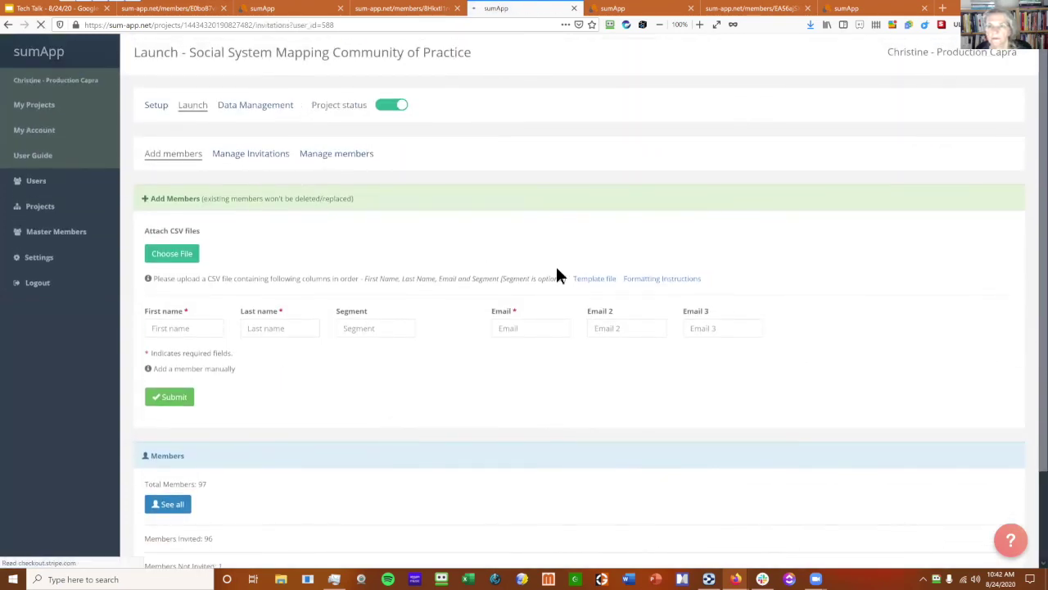
scroll(557, 272, "down", 2)
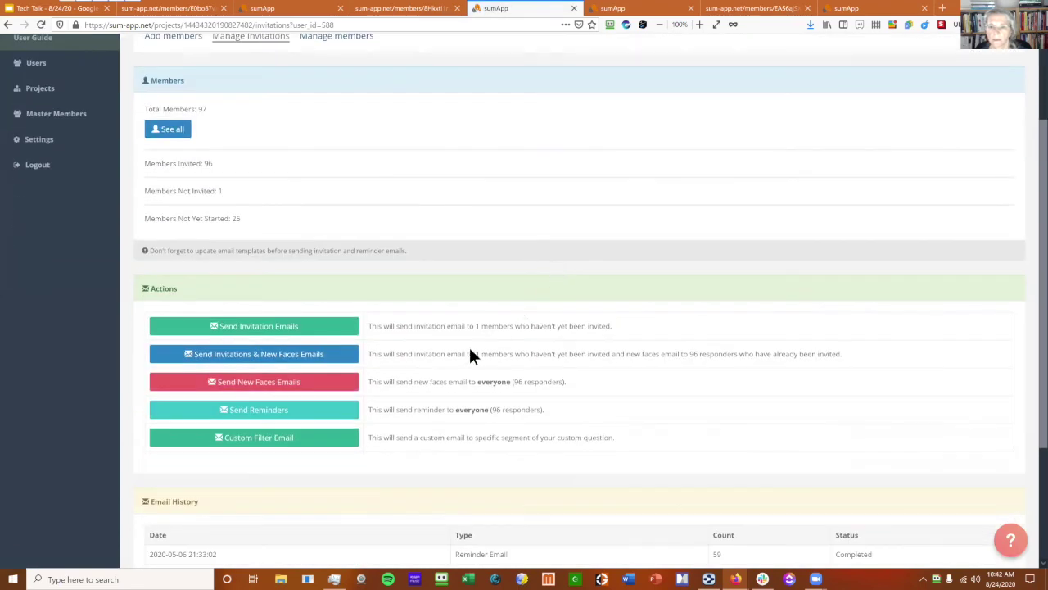
left_click(245, 441)
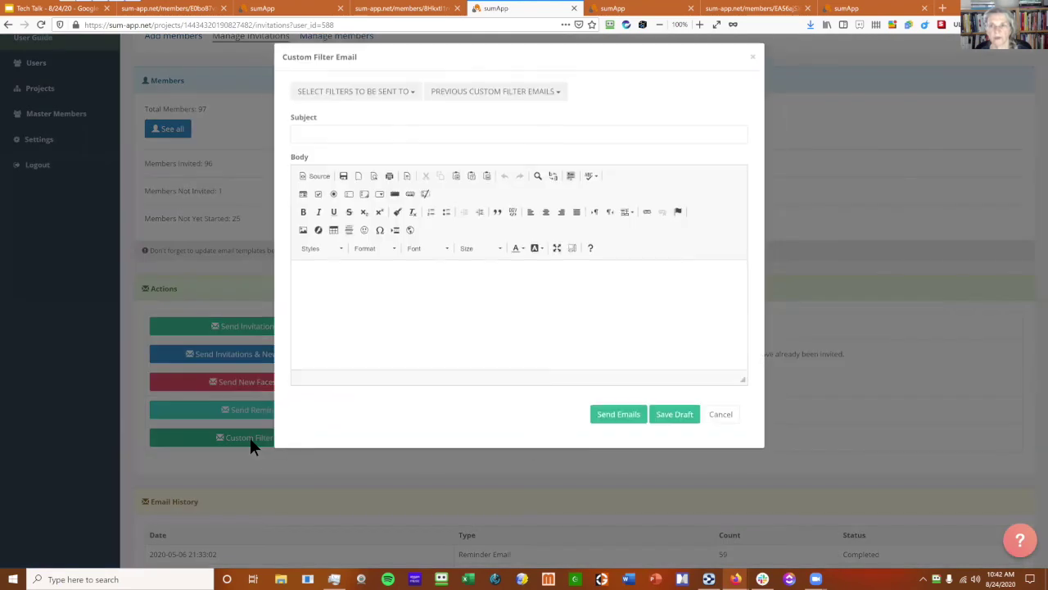
Step: Choose the three "I want to be able to teach others" filters (SSM Visionary, Tech and SenseMaking hats) as the email's recipients
left_click(393, 103)
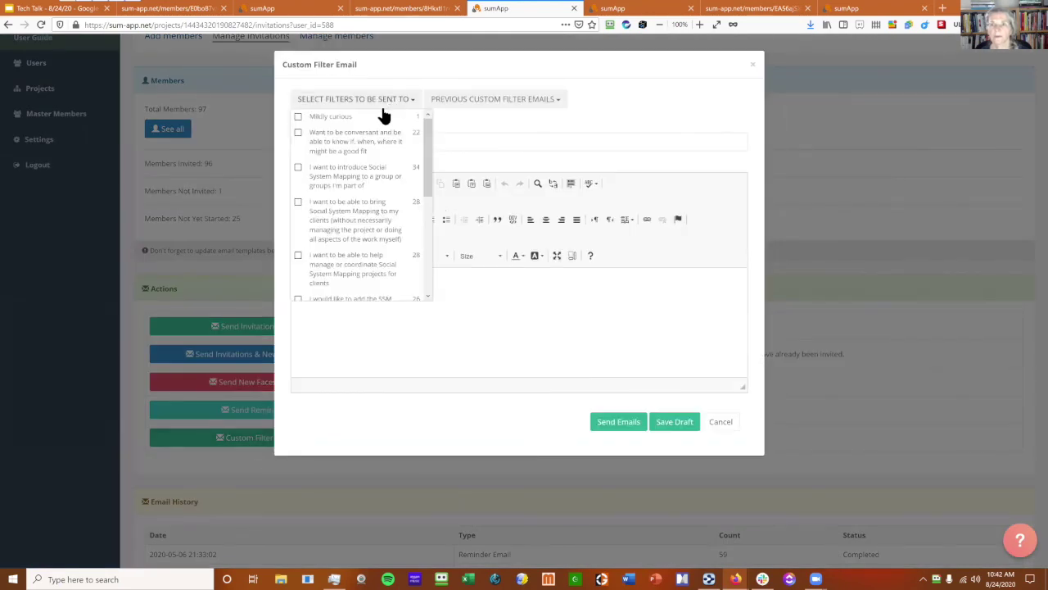
left_click(297, 134)
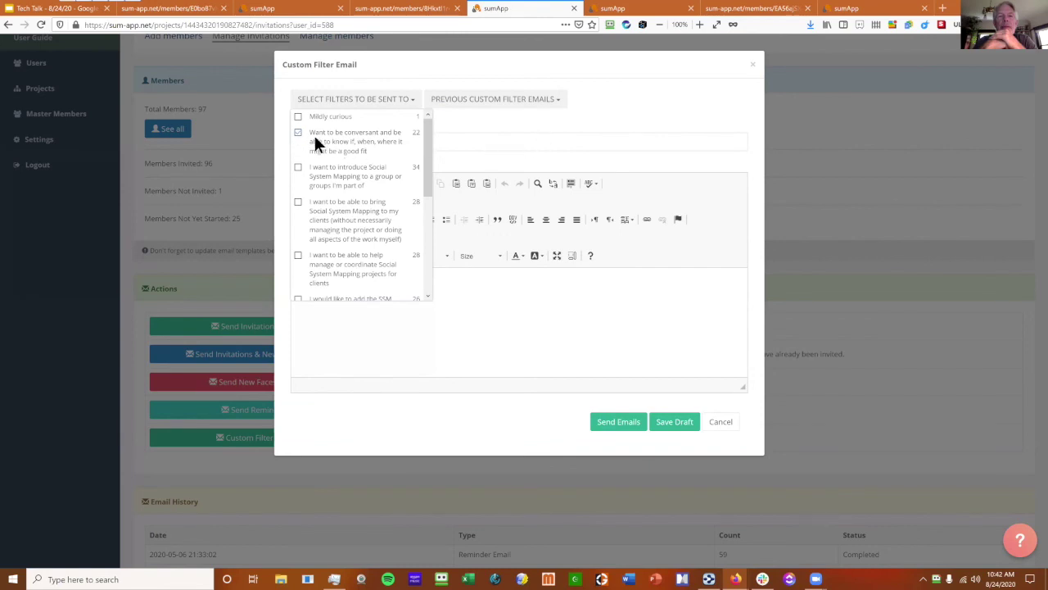
scroll(300, 229, "down", 5)
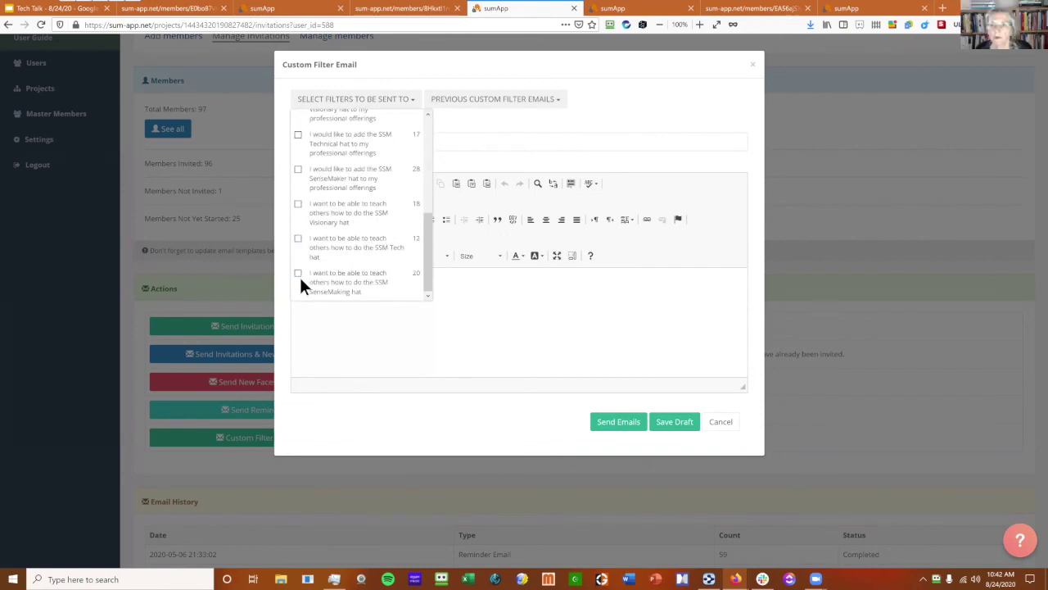
left_click(293, 199)
left_click(360, 101)
left_click(584, 115)
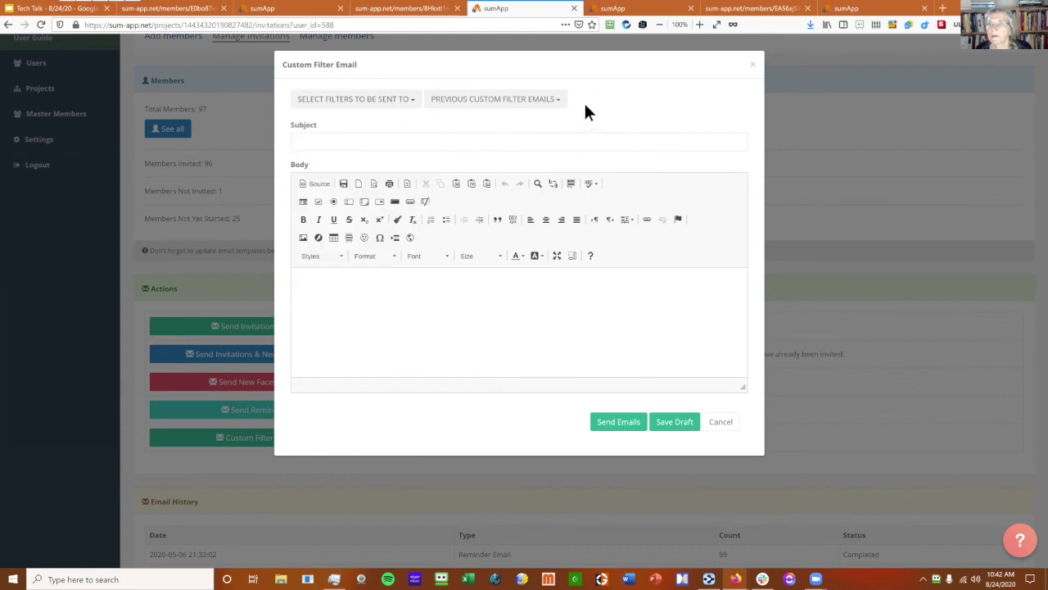
Step: Check the list of previous custom filter emails and save the current email as a draft with subject and body left blank
left_click(482, 103)
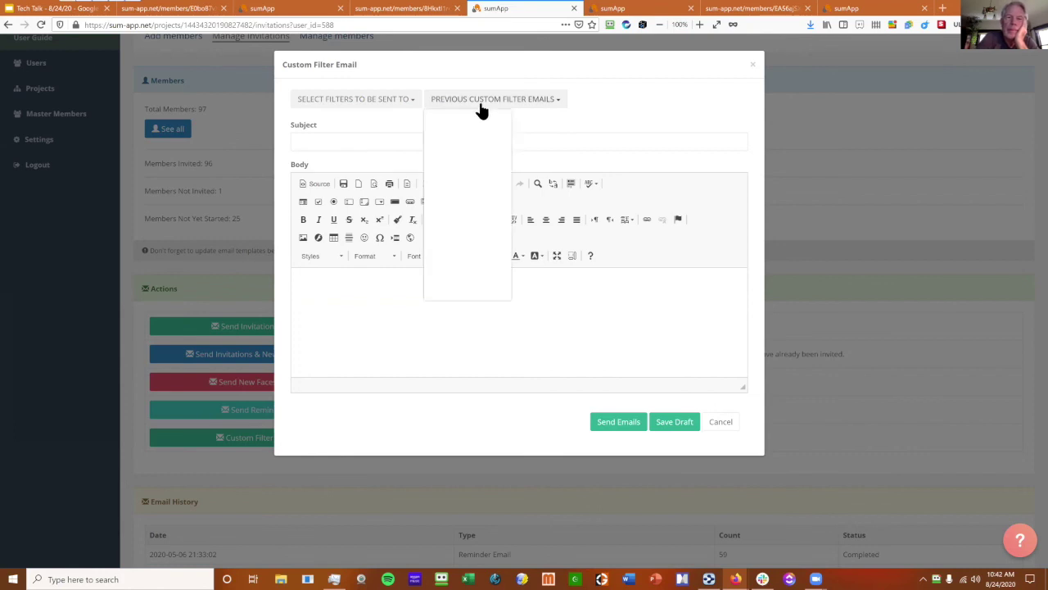
left_click(661, 95)
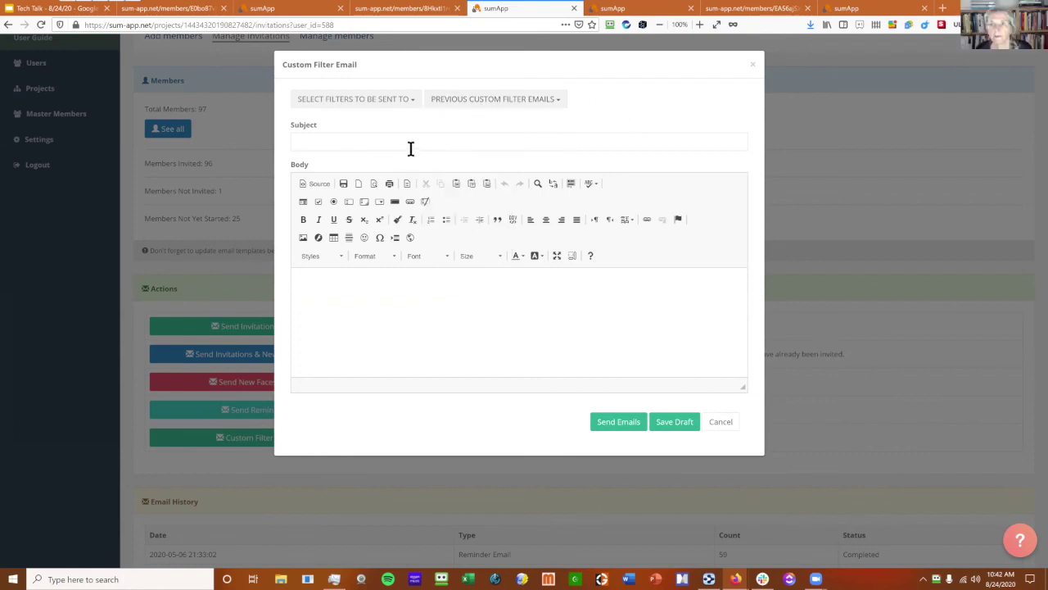
left_click(494, 103)
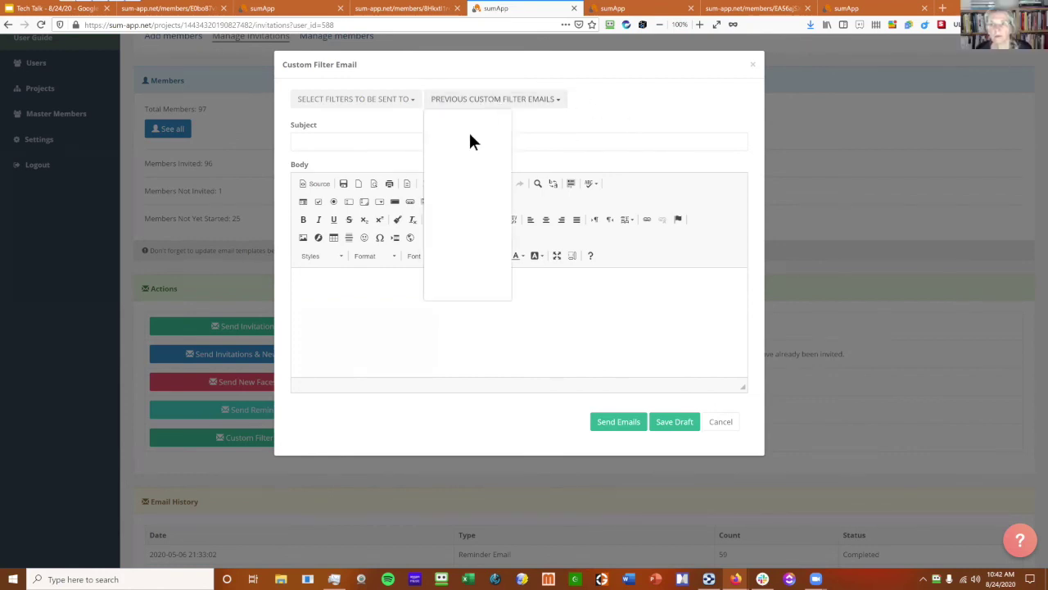
left_click(620, 102)
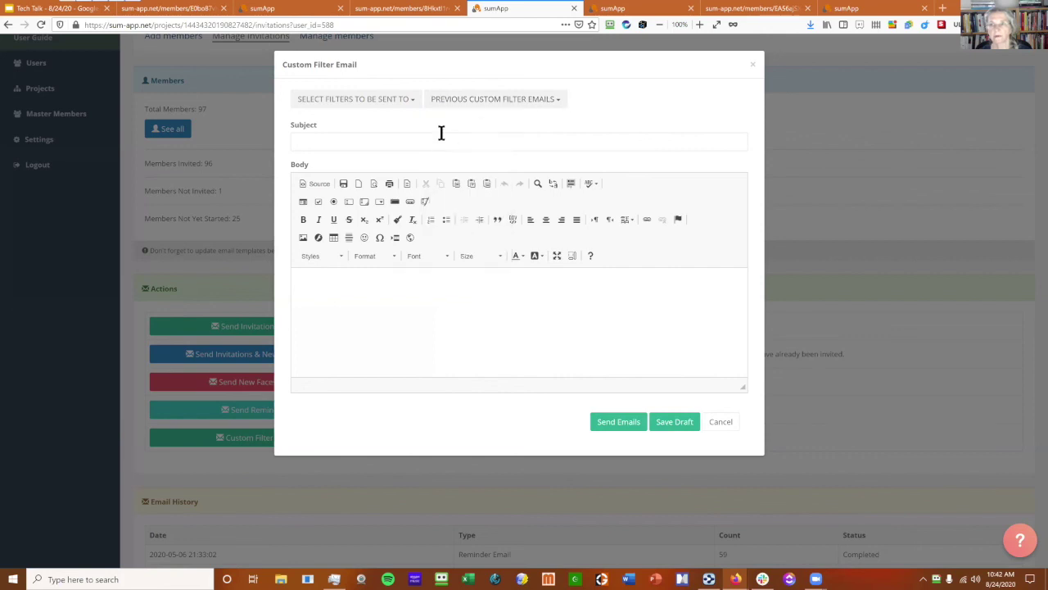
left_click(442, 140)
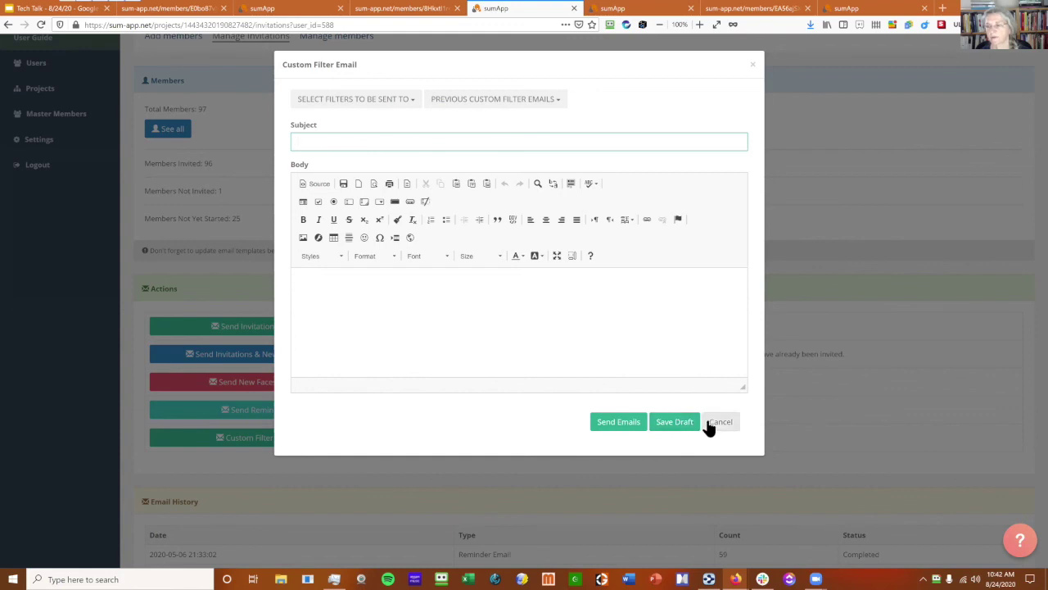
left_click(679, 423)
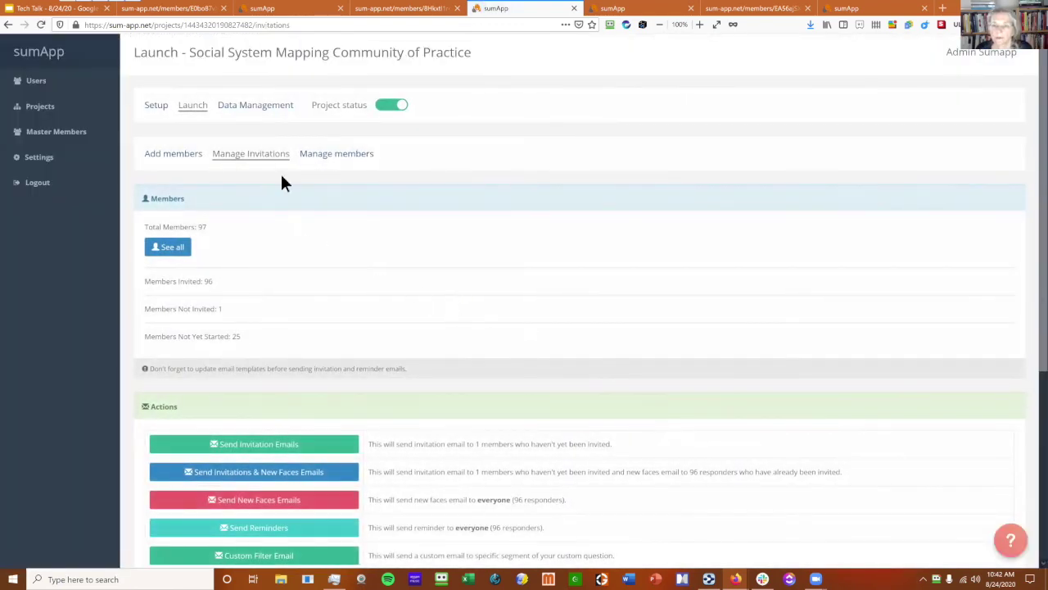
Step: Reopen the Custom Filter Email form, pick the August 24, 2020 draft from the previous emails, and close the form without sending
scroll(292, 414, "down", 4)
scroll(293, 442, "up", 3)
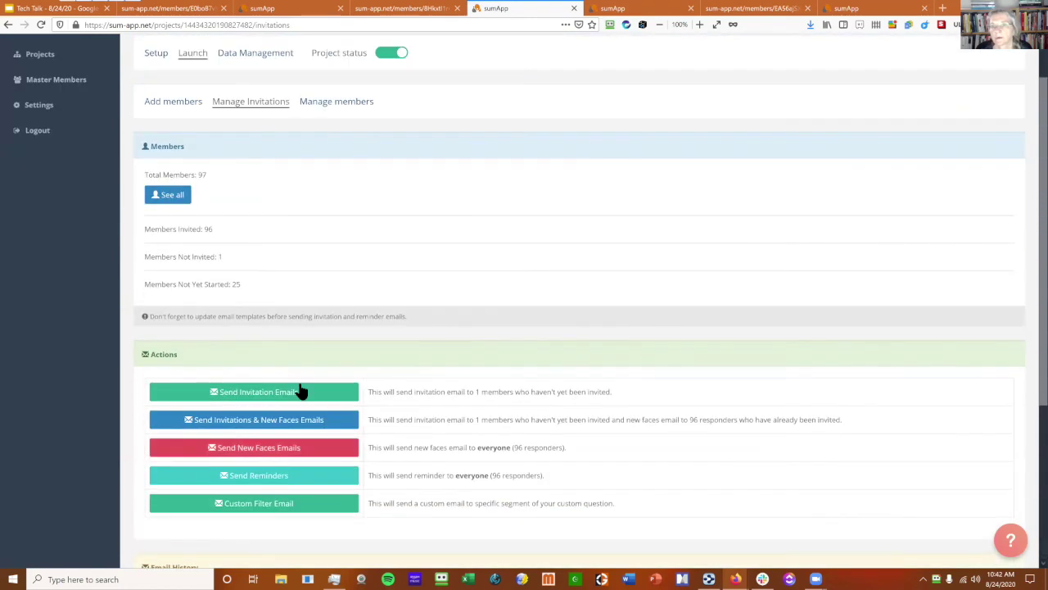
scroll(300, 391, "up", 2)
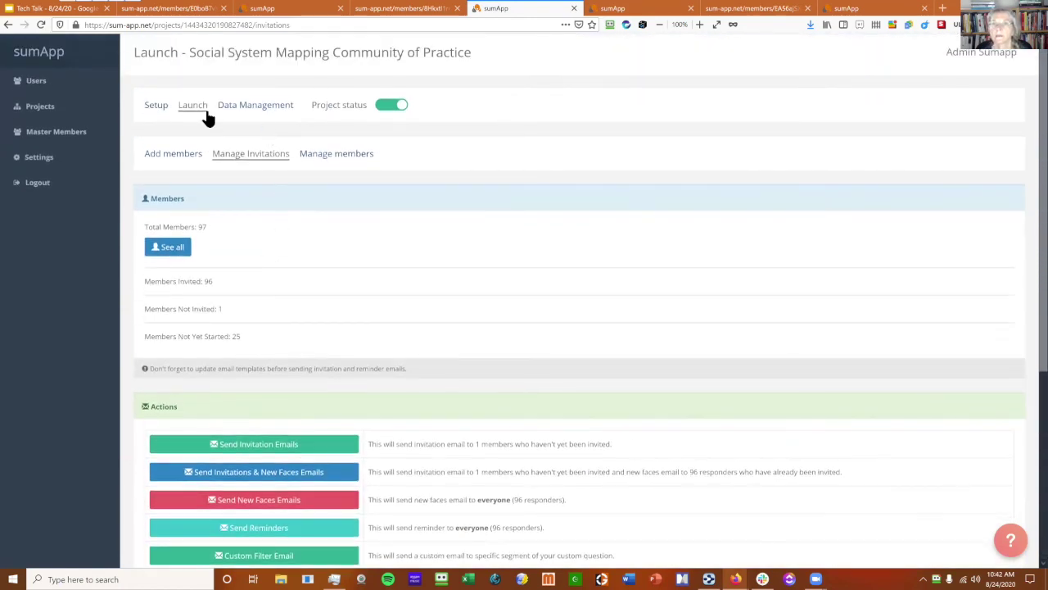
scroll(211, 393, "down", 5)
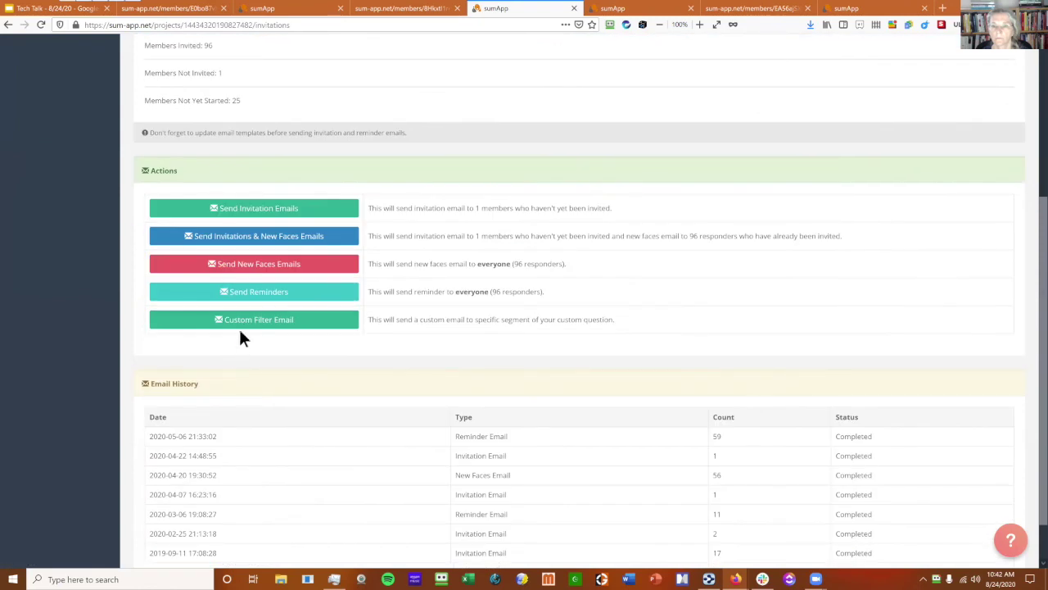
left_click(248, 323)
left_click(499, 105)
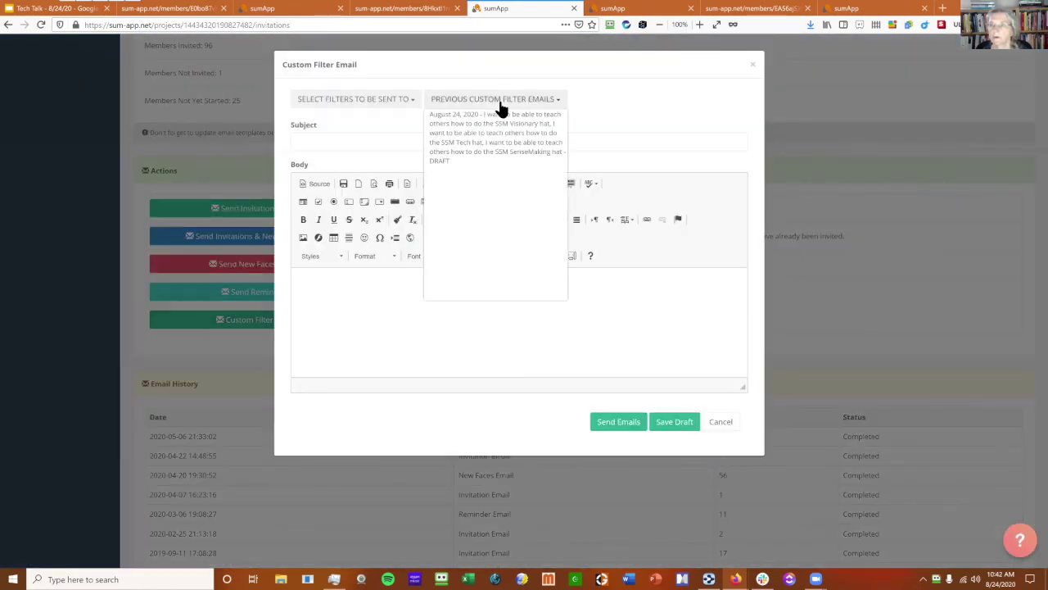
left_click(489, 164)
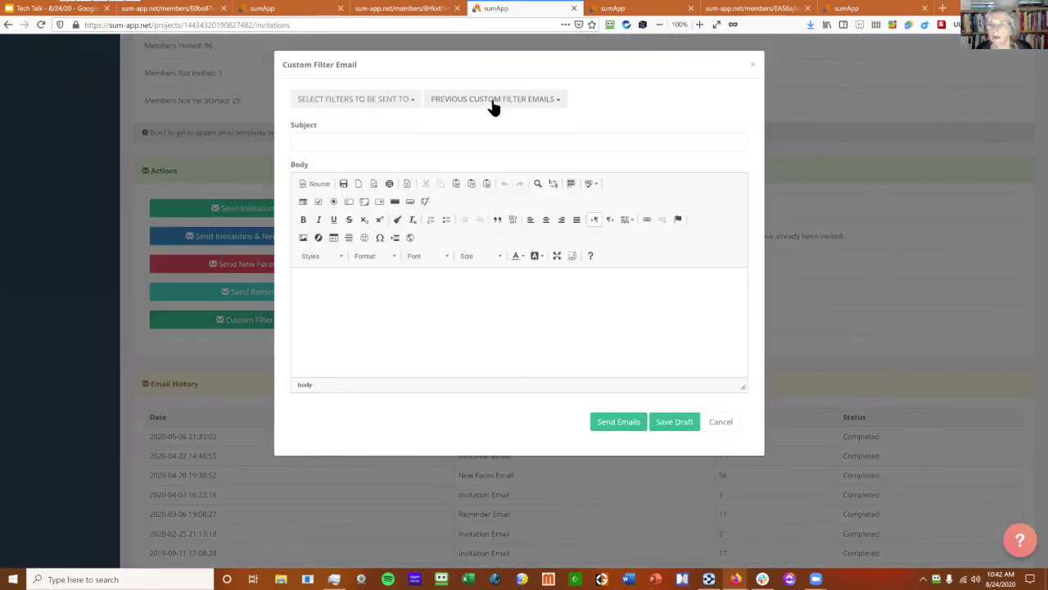
left_click(718, 424)
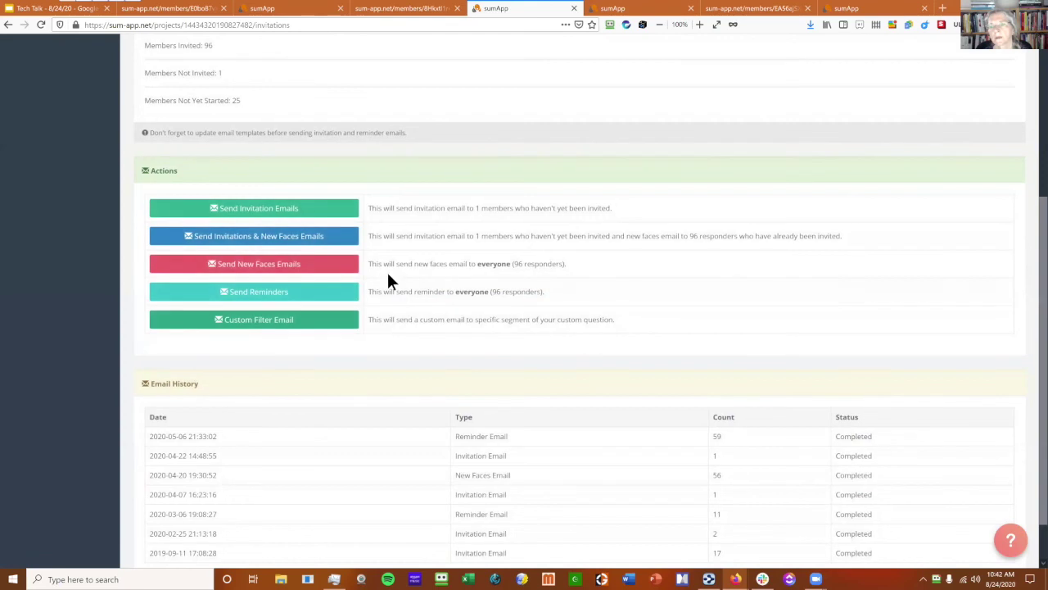